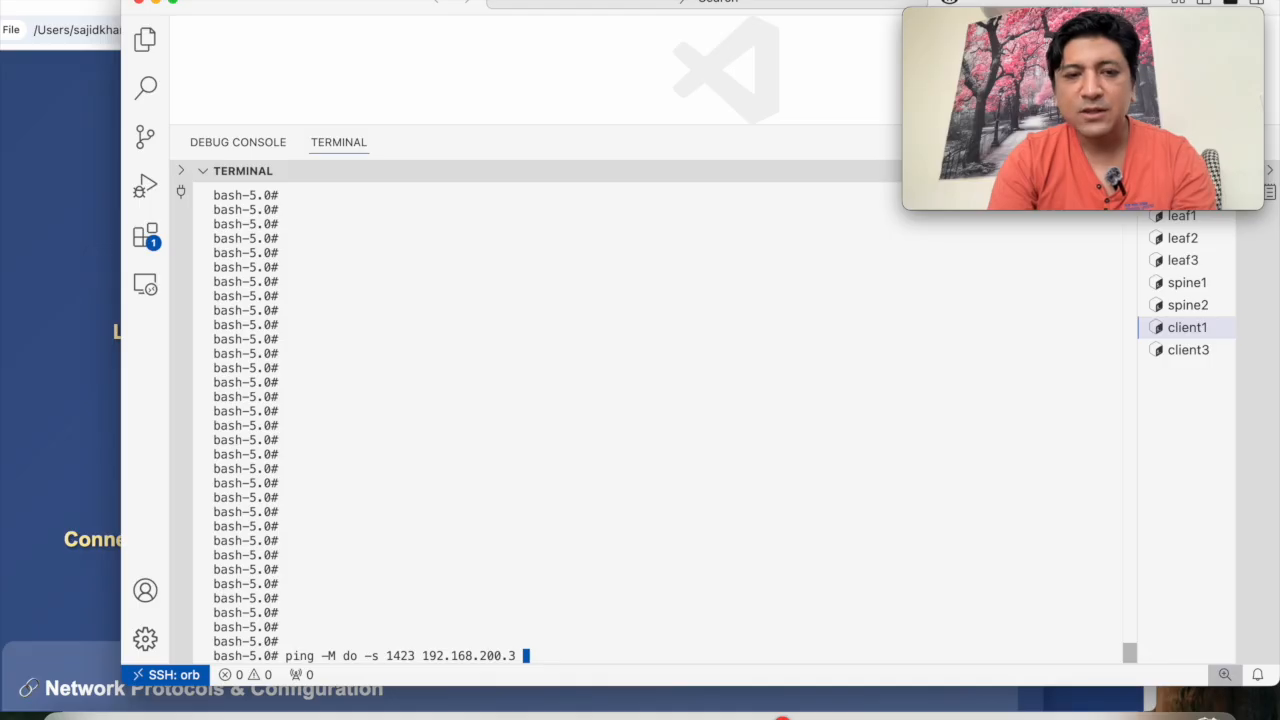
Ping 192.168.200.3 from client1 with fragmentation disabled and a 1422-byte payload, and stop it after a few replies
key(BackSpace)
key(Left)
key(Left)
key(Left)
key(Left)
key(Left)
key(Left)
key(Left)
key(Left)
key(Left)
key(Left)
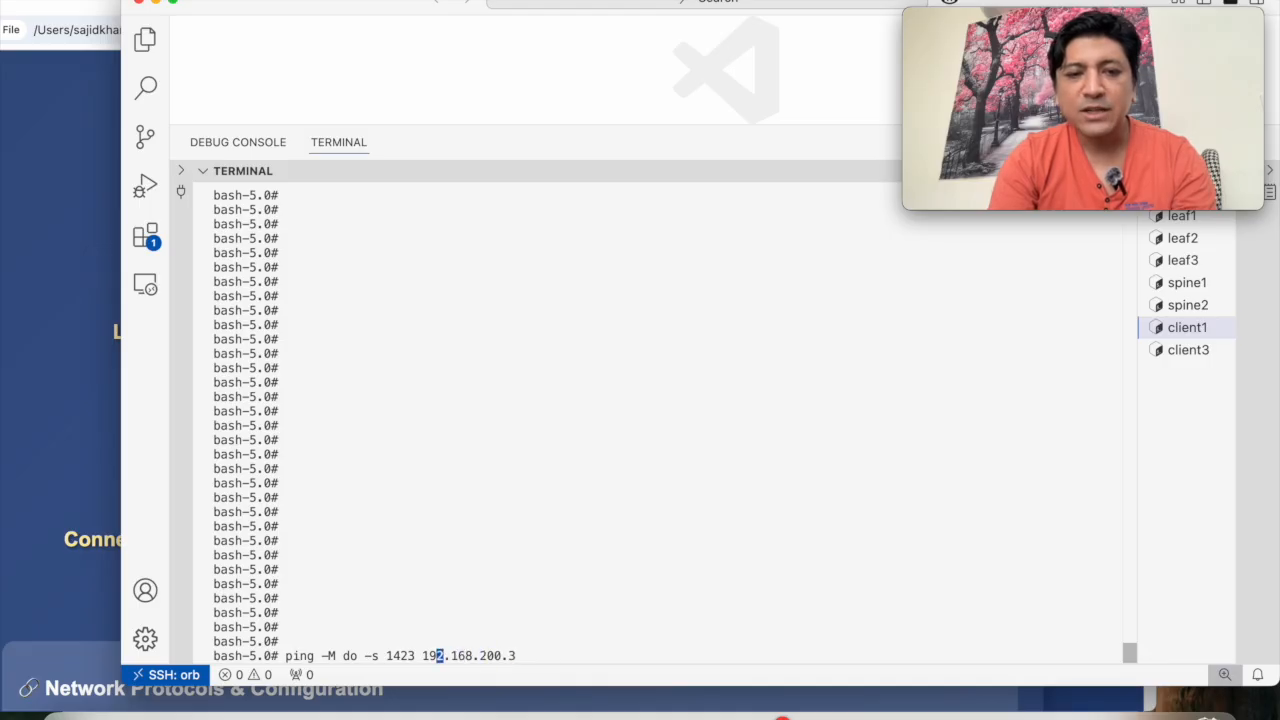
key(BackSpace)
text(2)
key(Return)
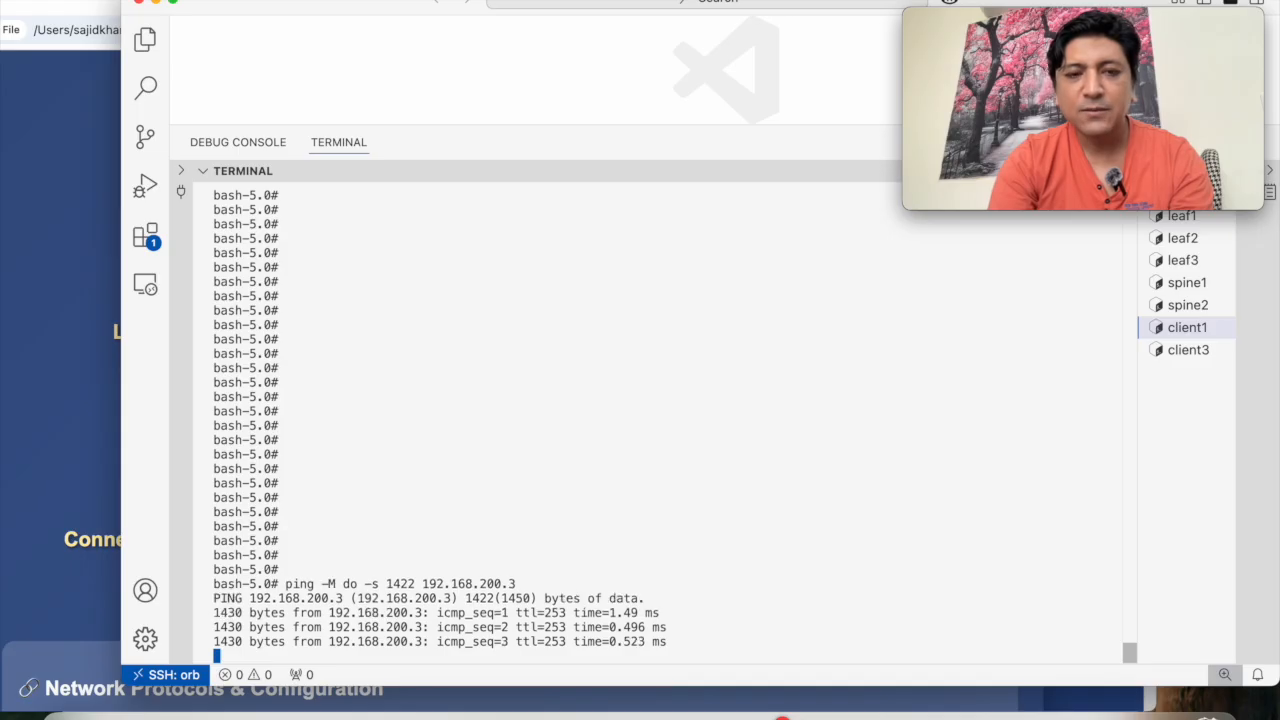
key(ctrl+c)
key(Return)
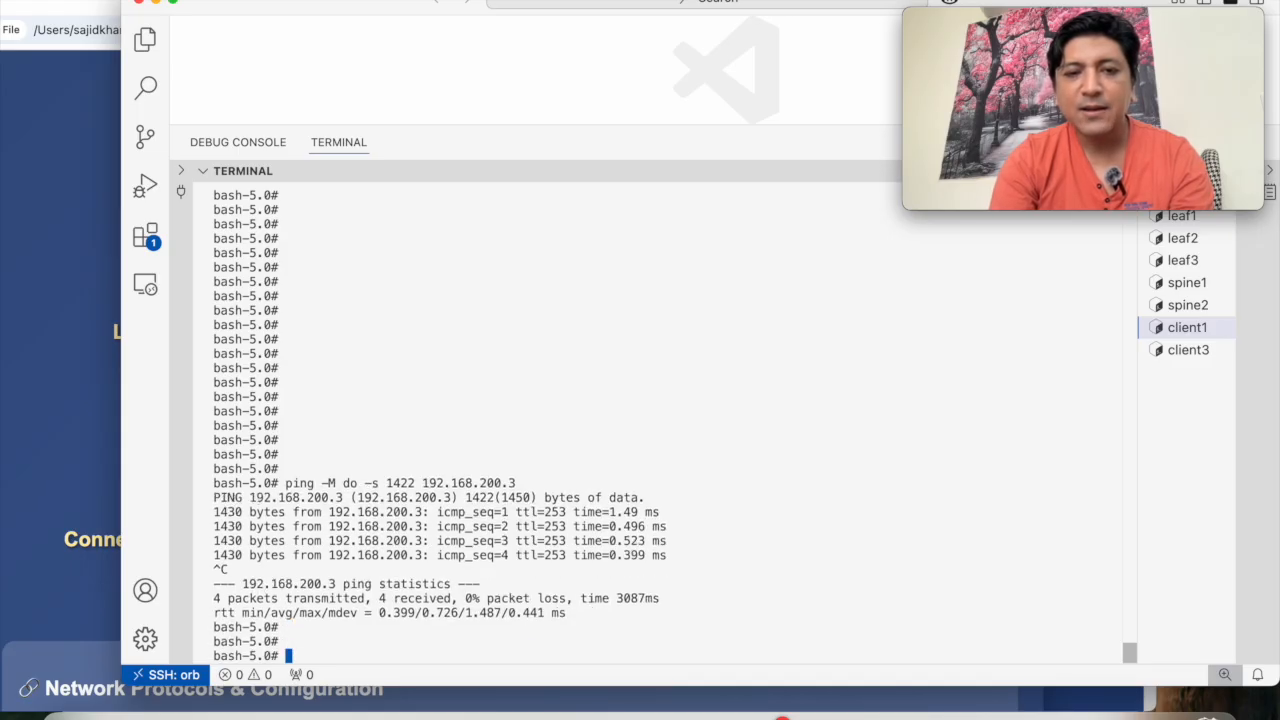
Repeat the ping to 192.168.200.3 with the payload size raised to 1423 bytes and stop it
key(Up)
key(Left)
key(Left)
key(Left)
key(Left)
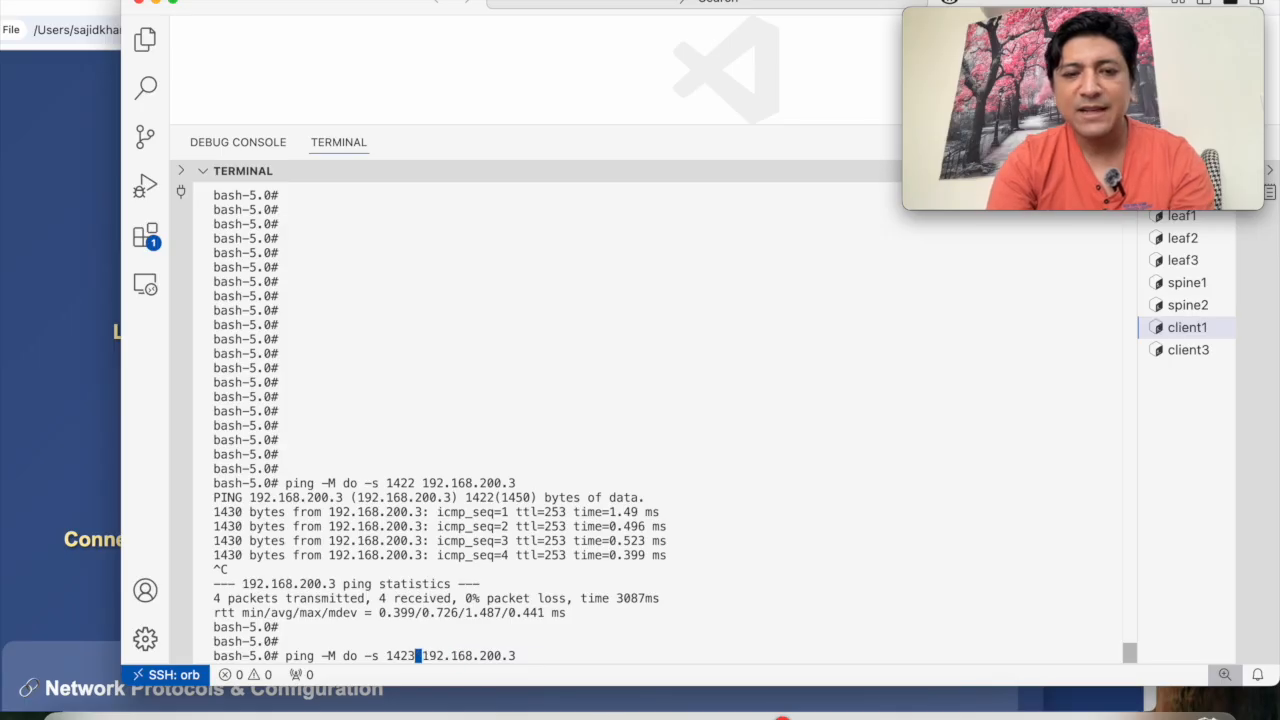
key(BackSpace)
text(3)
key(Return)
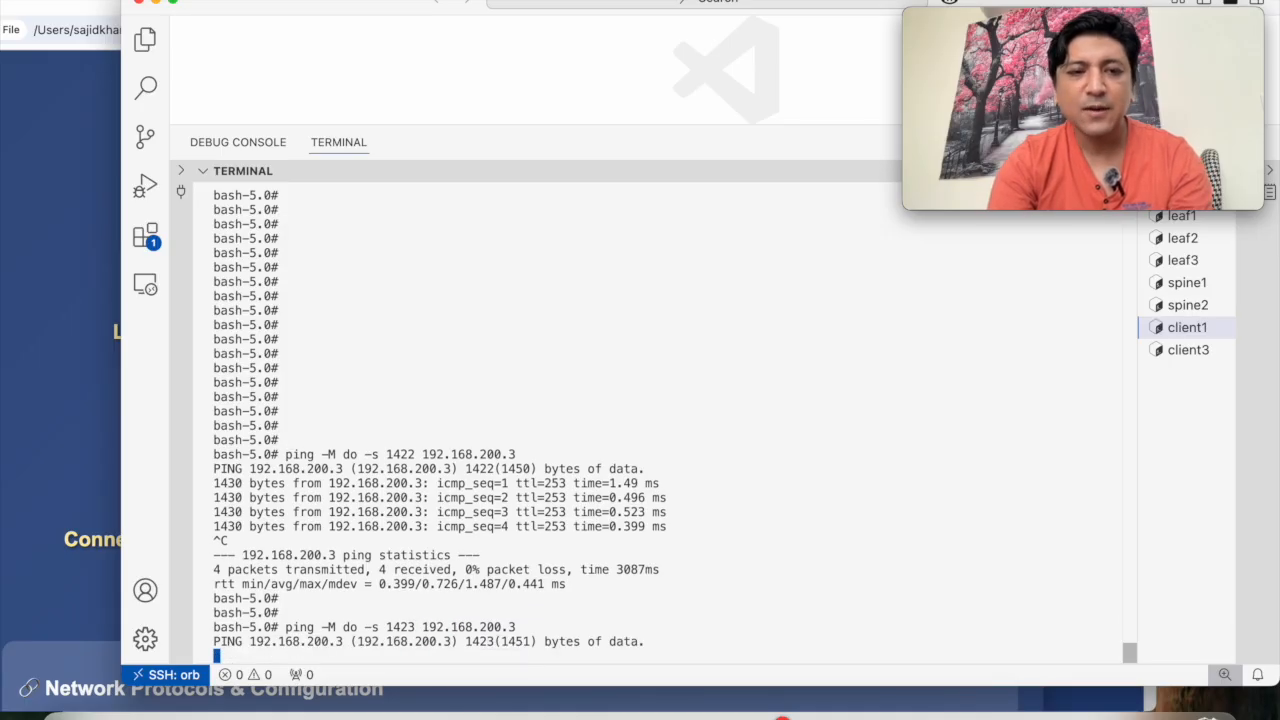
key(ctrl+c)
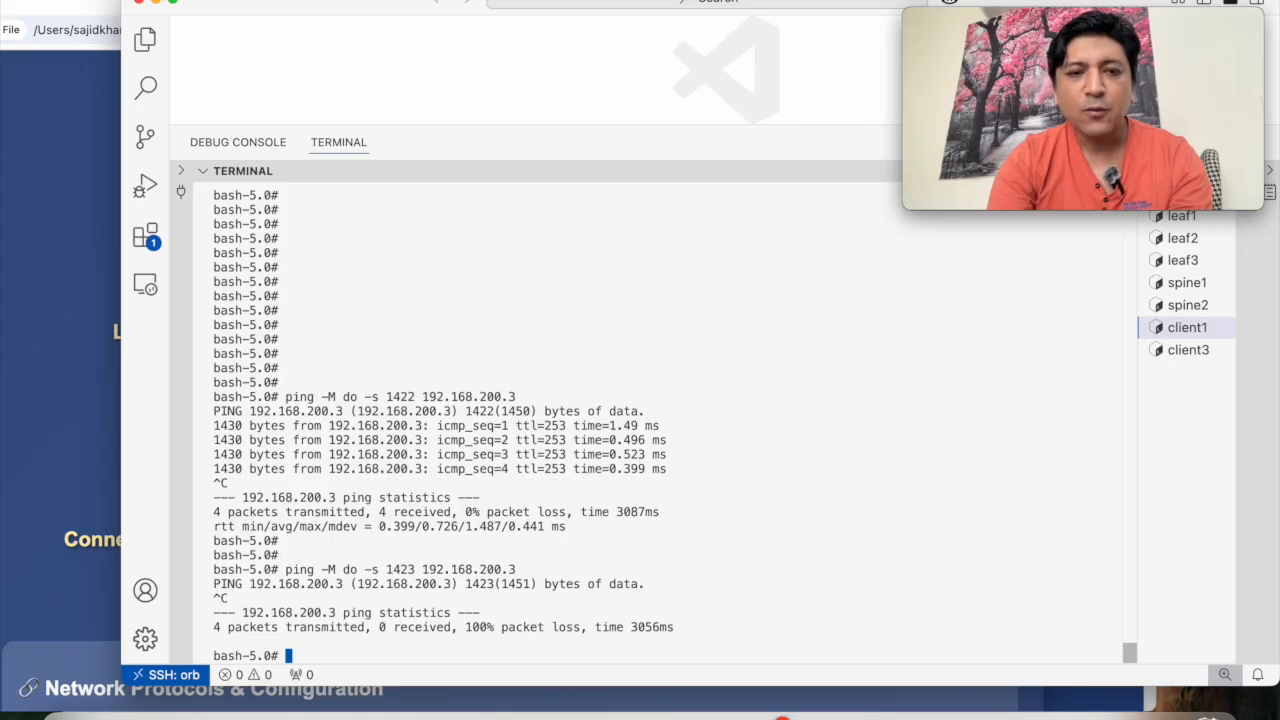
Recall the last ping command and highlight its "-M do" don't-fragment option
key(Up)
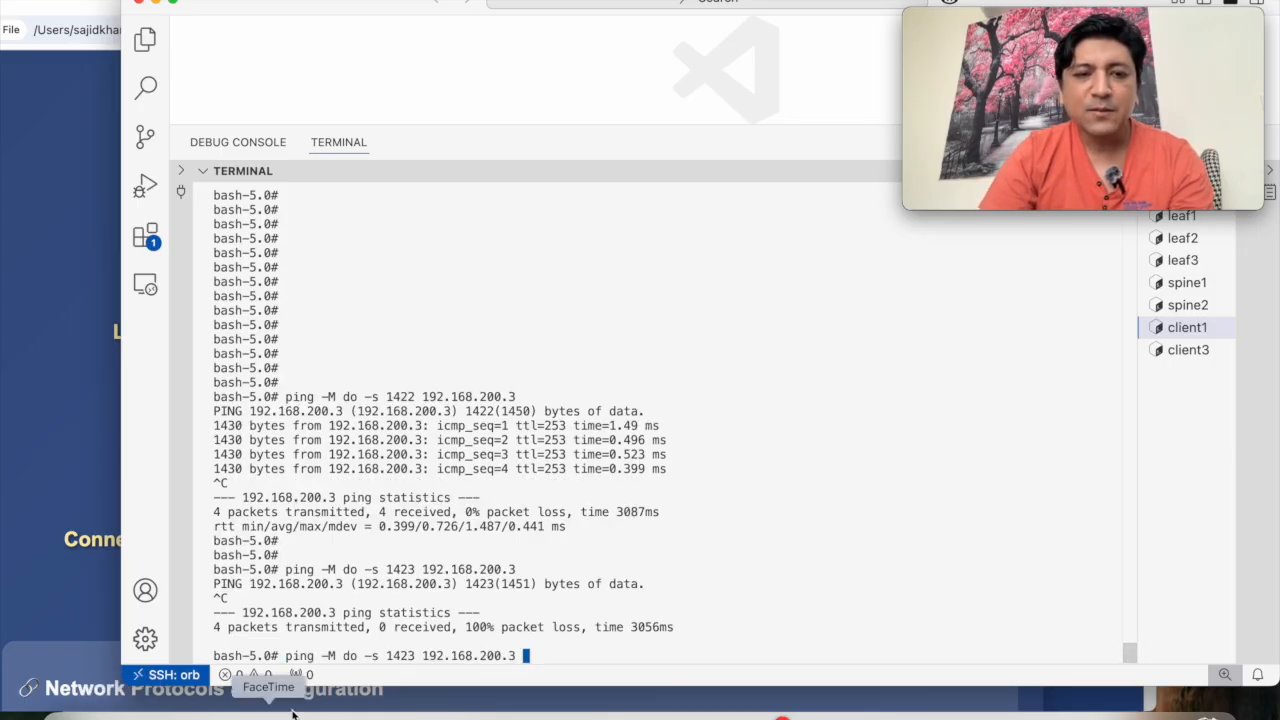
drag(310, 655, 361, 655)
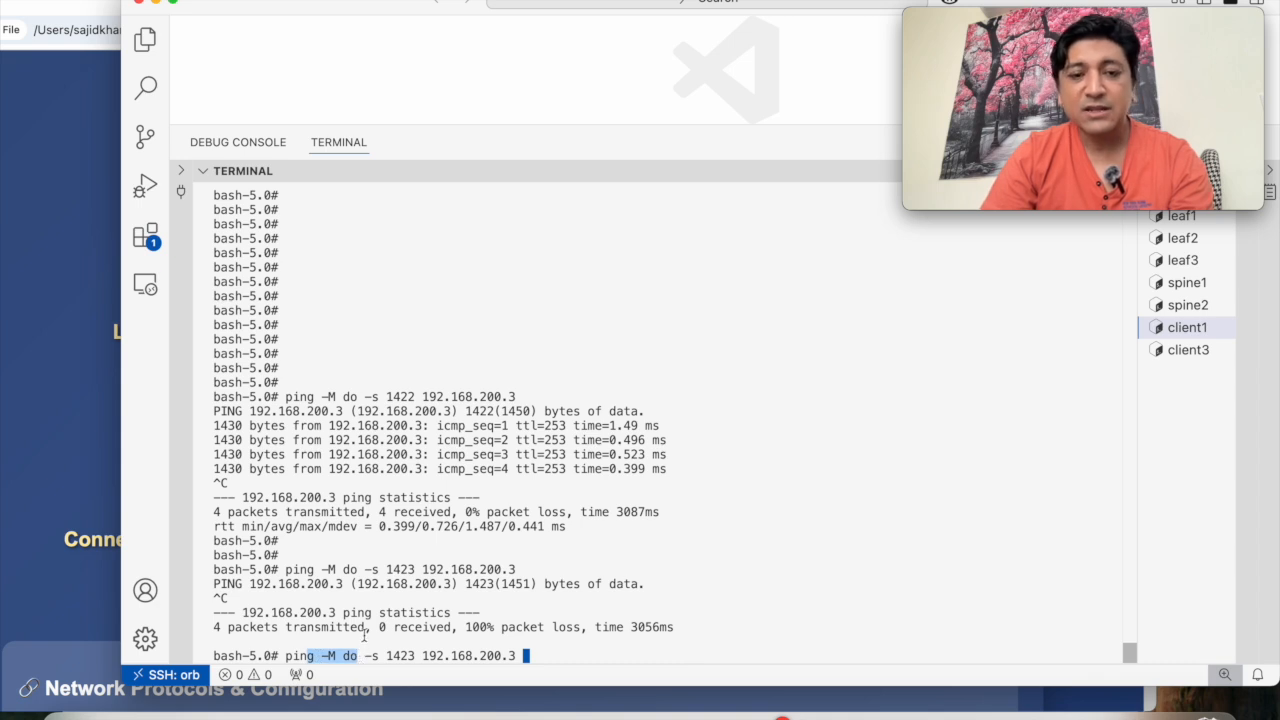
click(364, 636)
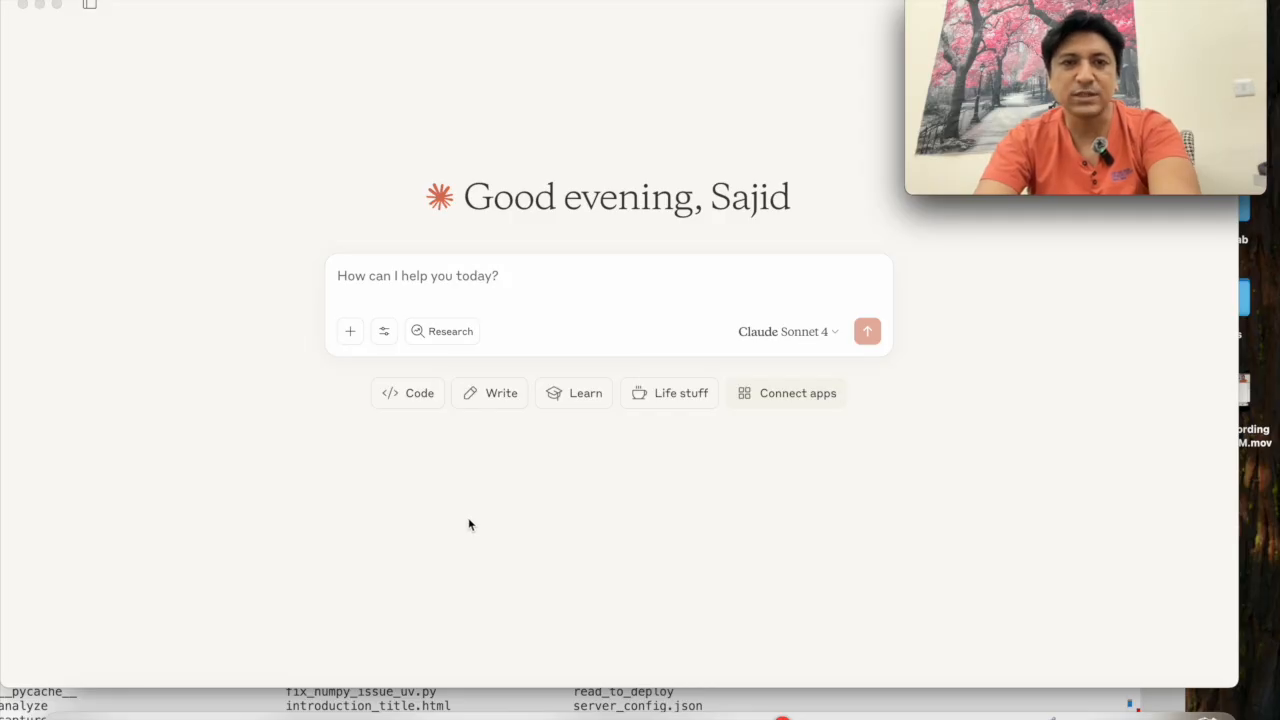
Draft the Claude prompt "can you create a diagram for the topology using topology.yaml file" without sending it
click(417, 289)
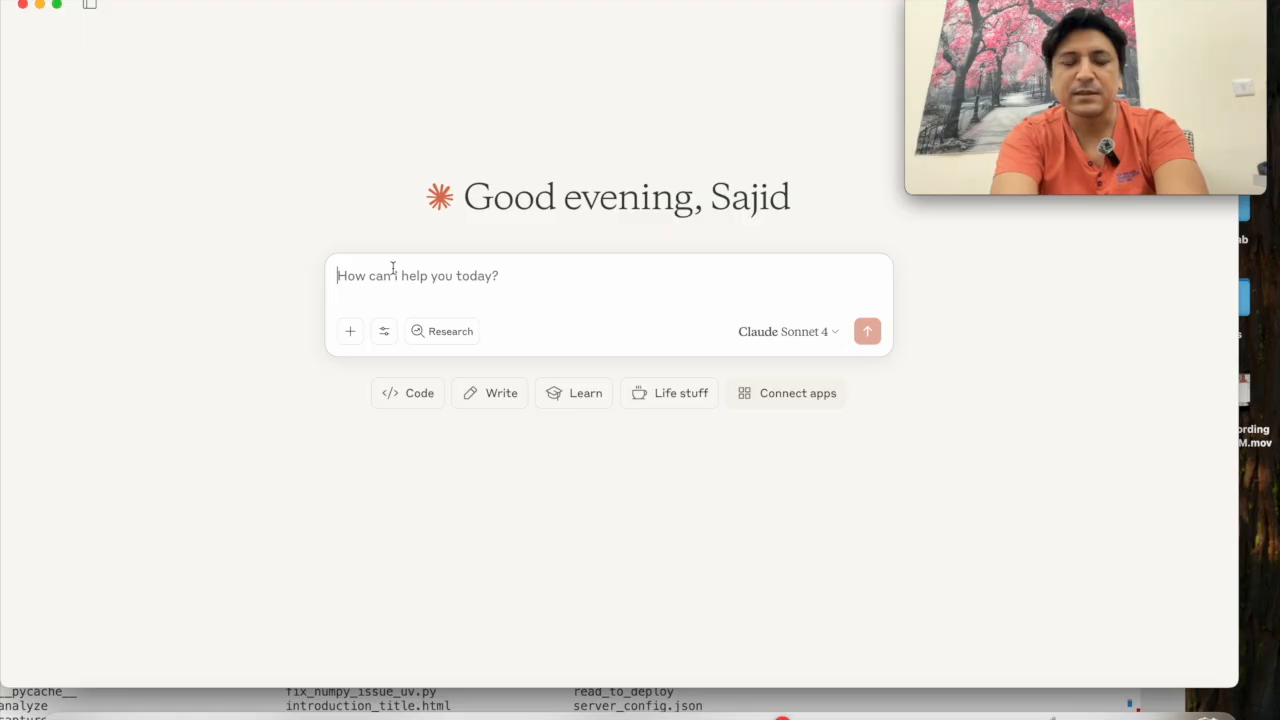
text(can)
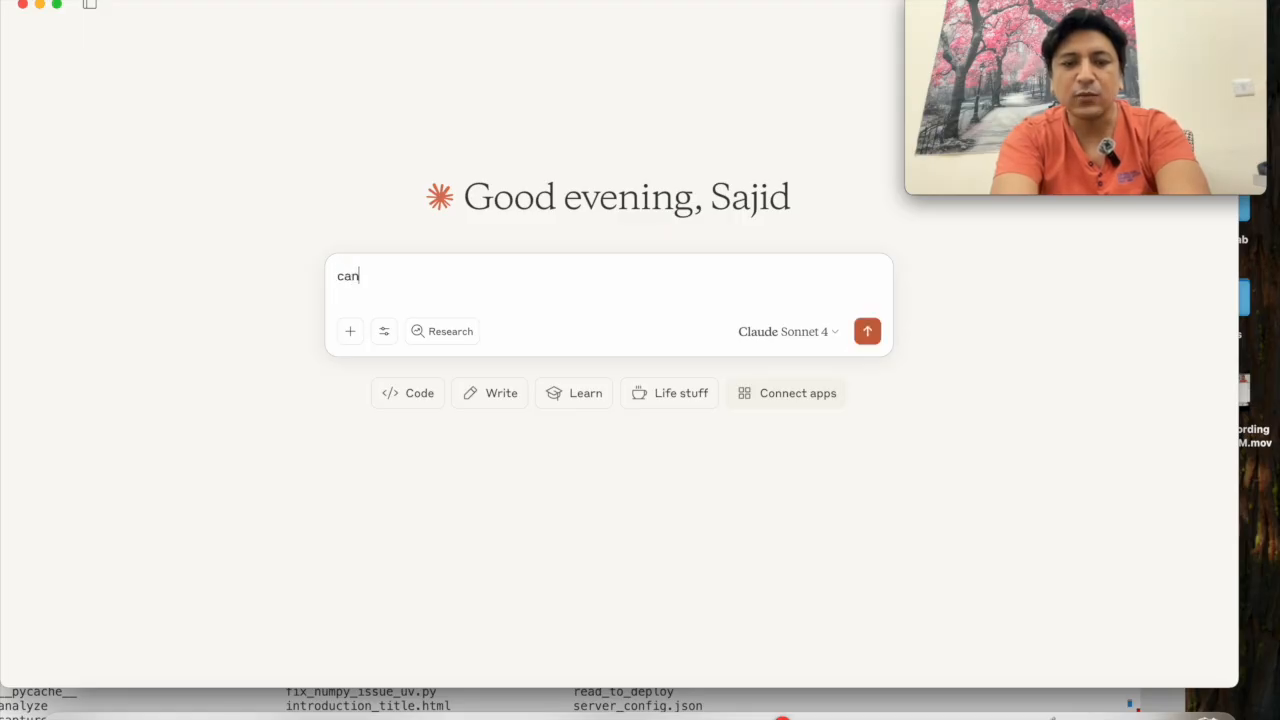
text( you create a diagram for the topology.)
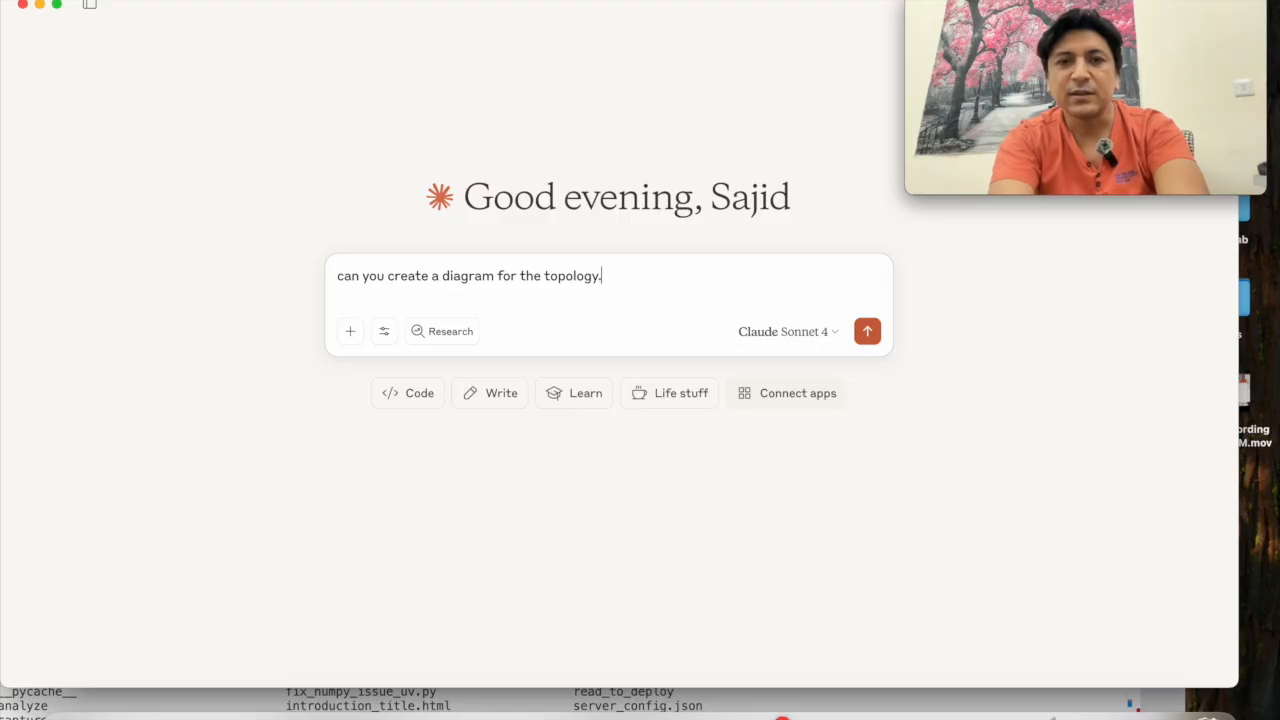
text(using topology)
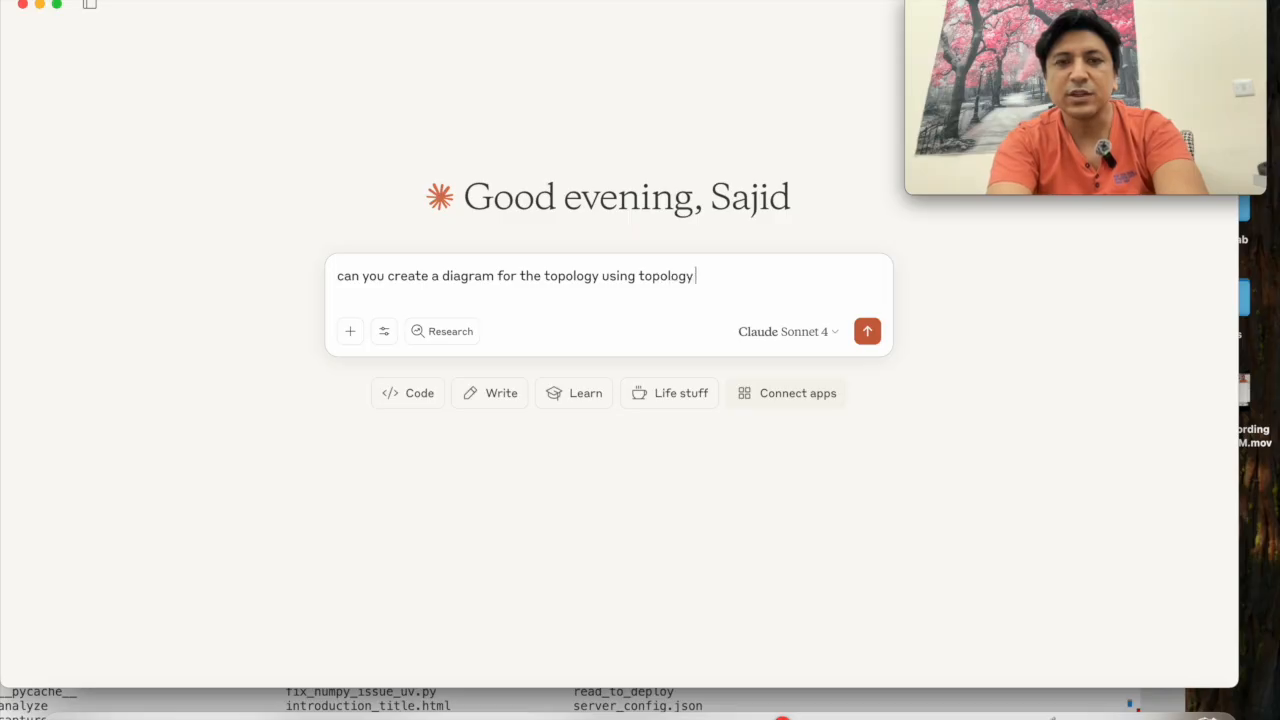
text(aml file)
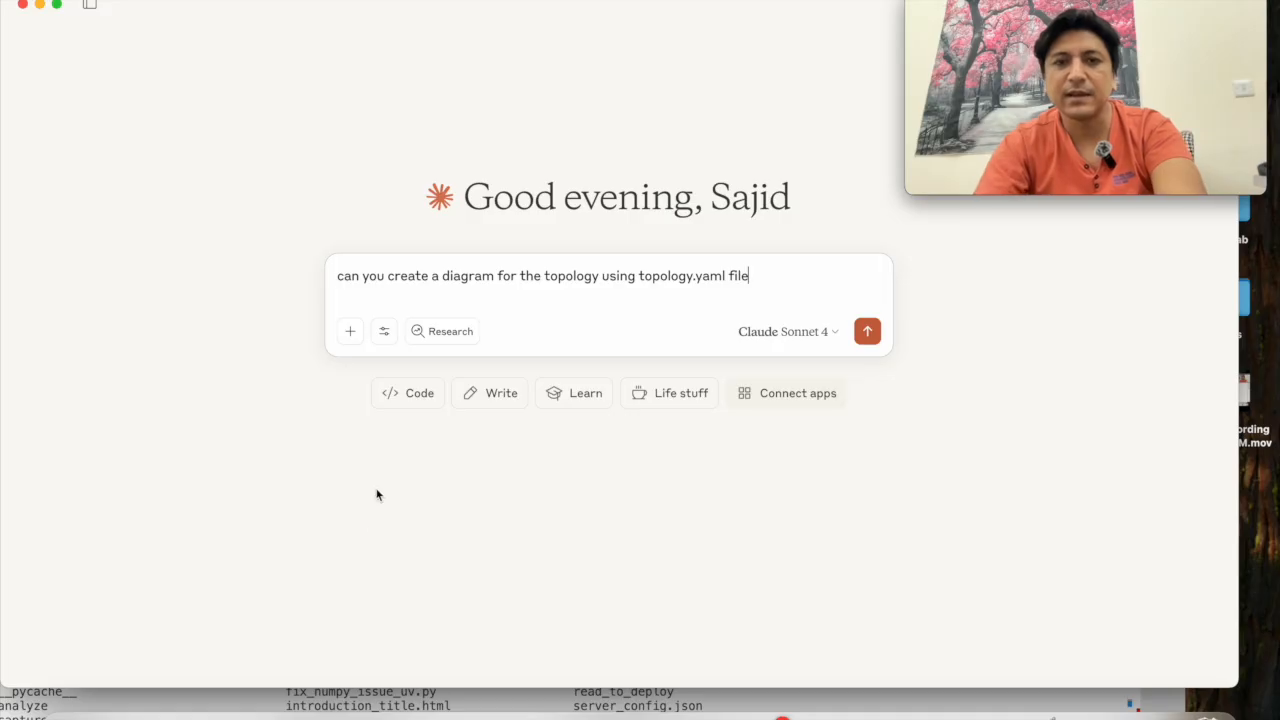
Switch to the VS Code terminal in MCP_NETOPS, print the working directory with pwd, and copy the path
click(645, 712)
drag(230, 14, 406, 86)
click(303, 38)
click(46, 570)
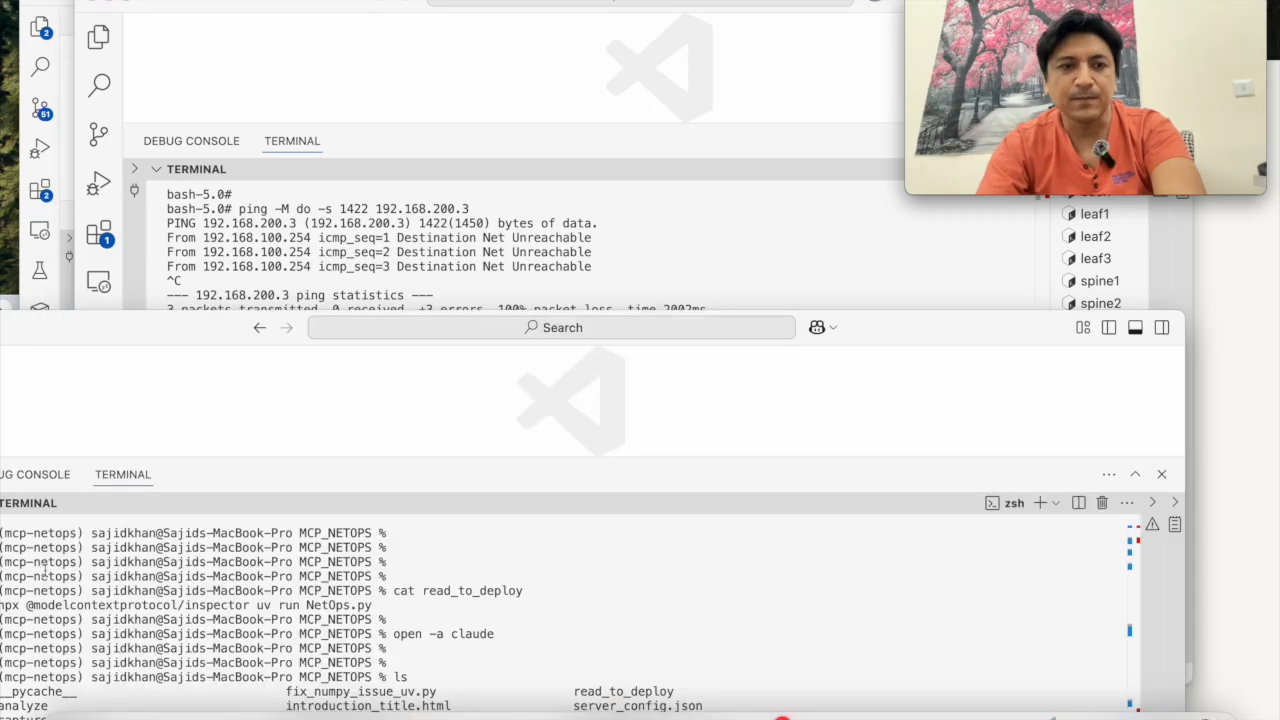
drag(186, 318, 253, 8)
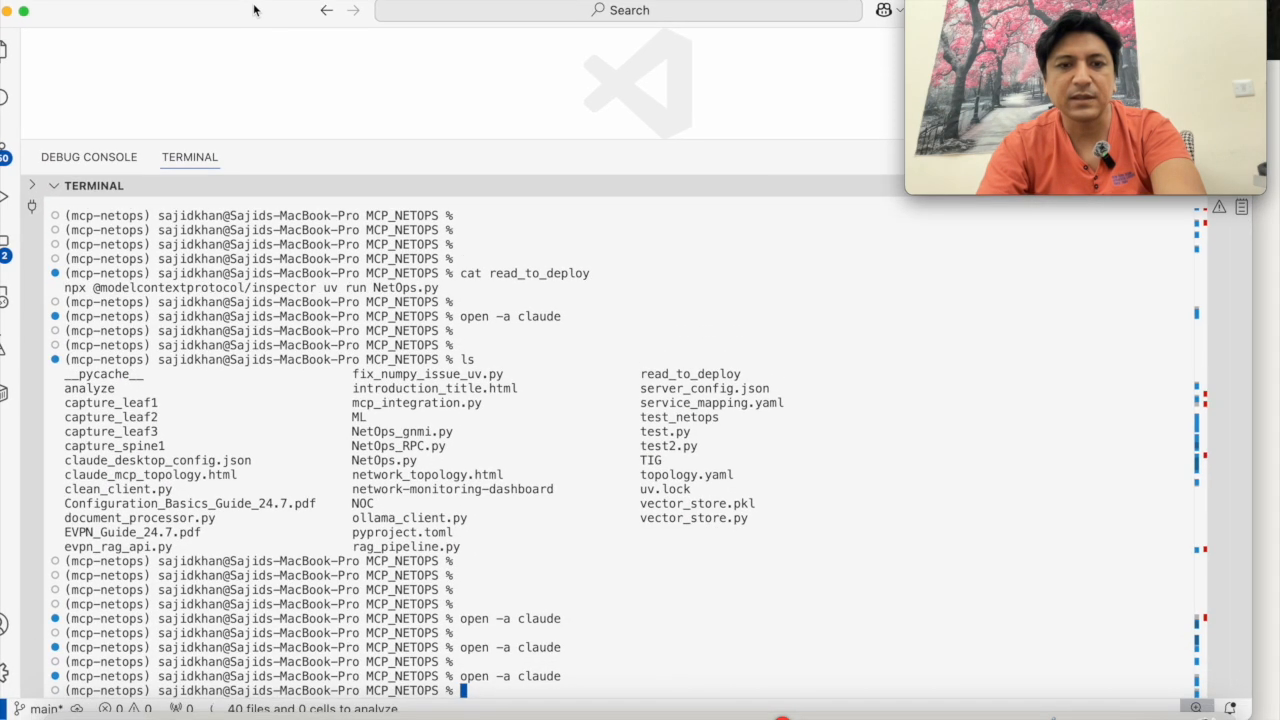
text(pwd)
key(Return)
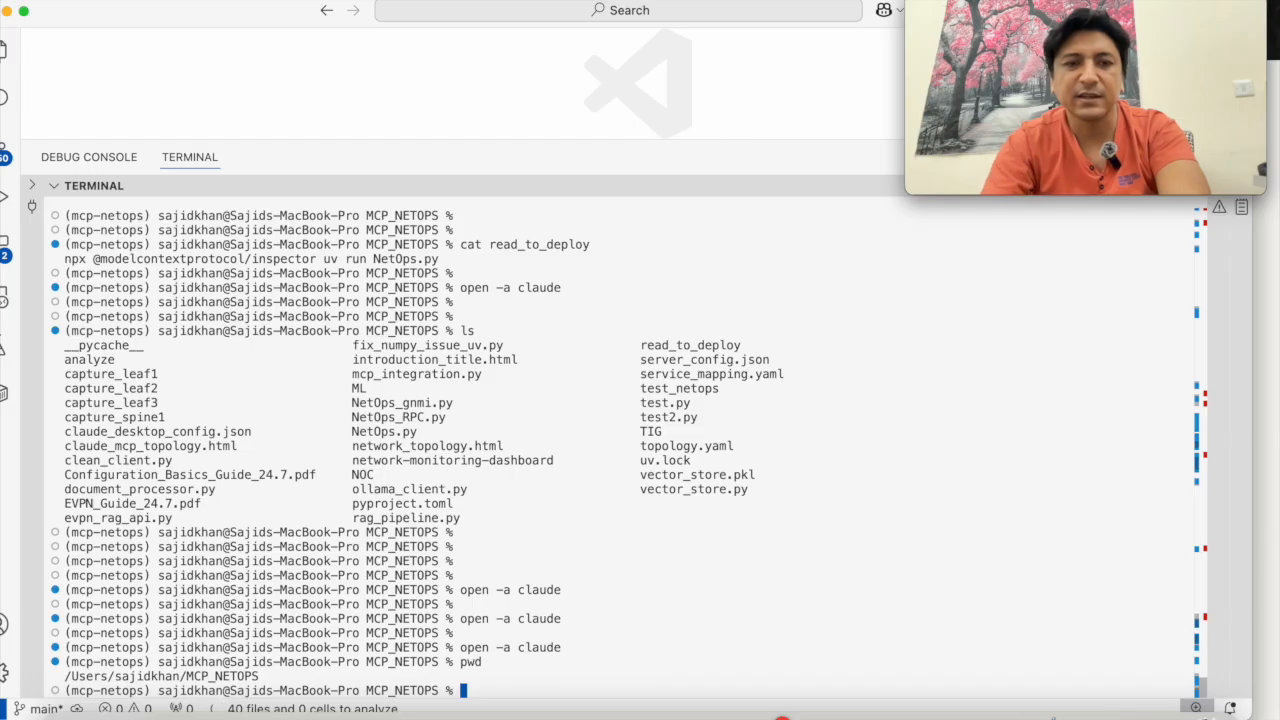
drag(62, 677, 266, 677)
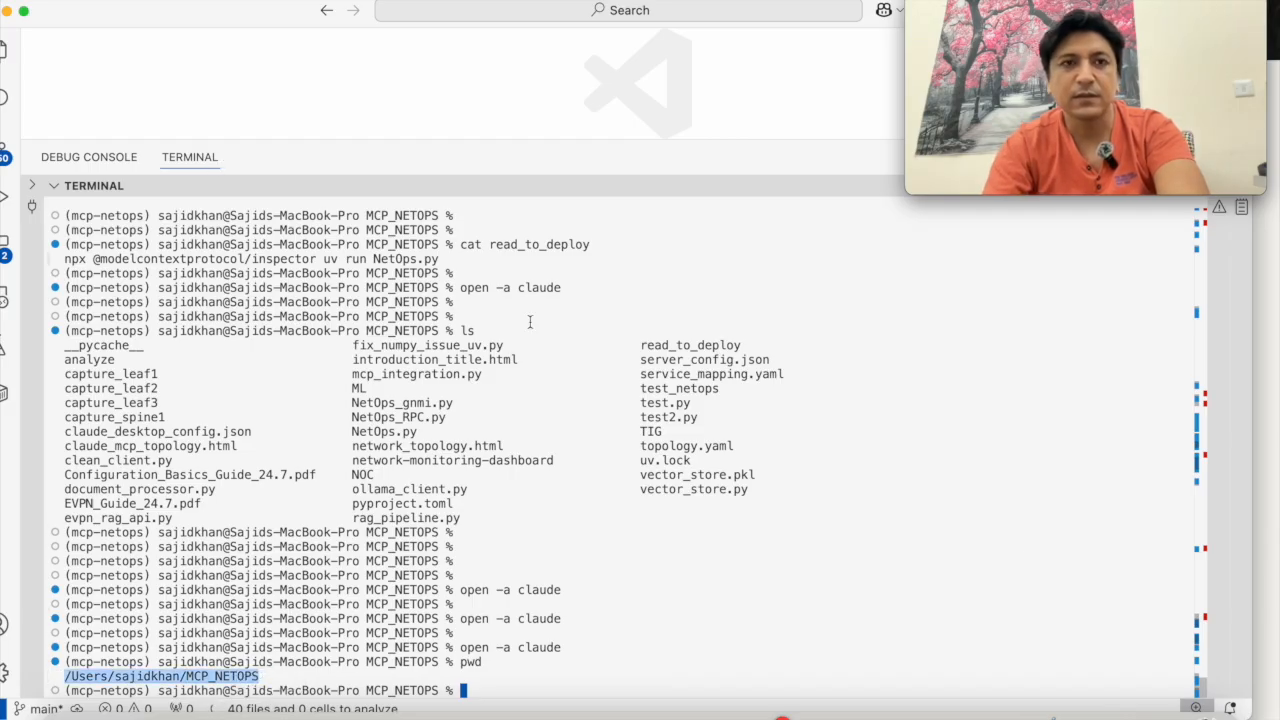
Return to Claude, insert the copied MCP_NETOPS path and a slash before topology.yaml, and send the prompt
click(989, 713)
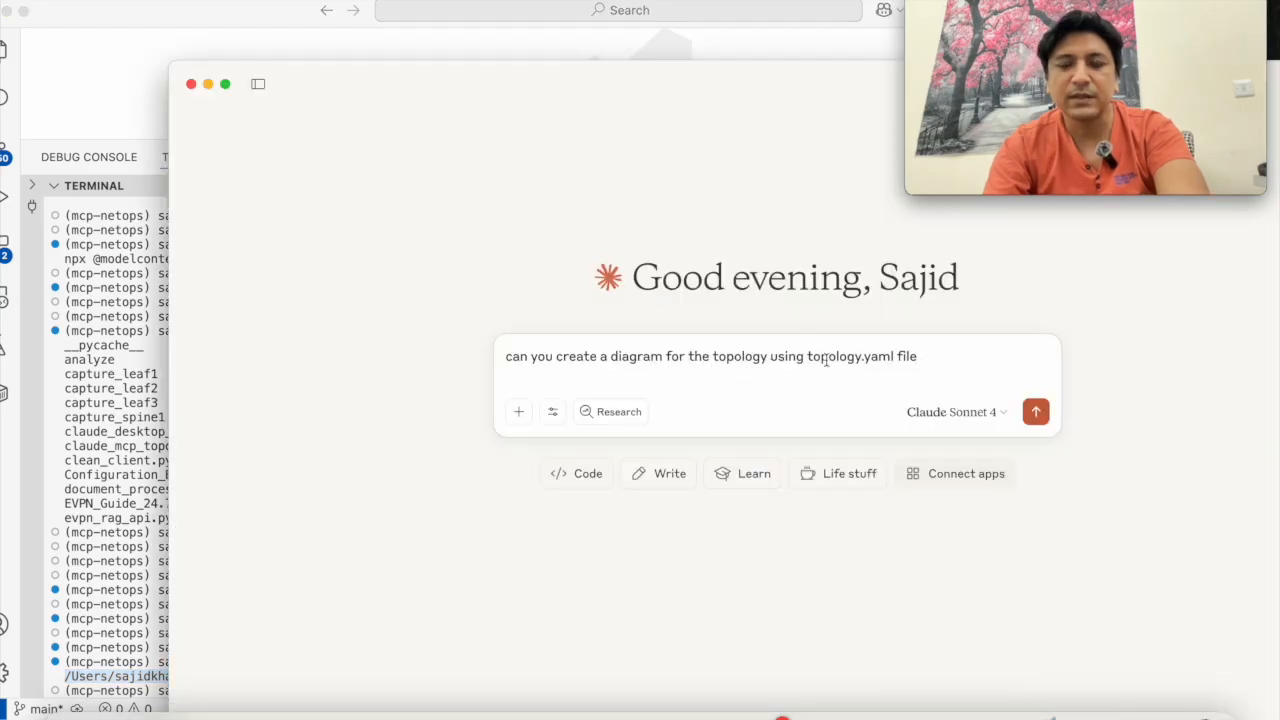
key(super+v)
text(/)
key(Return)
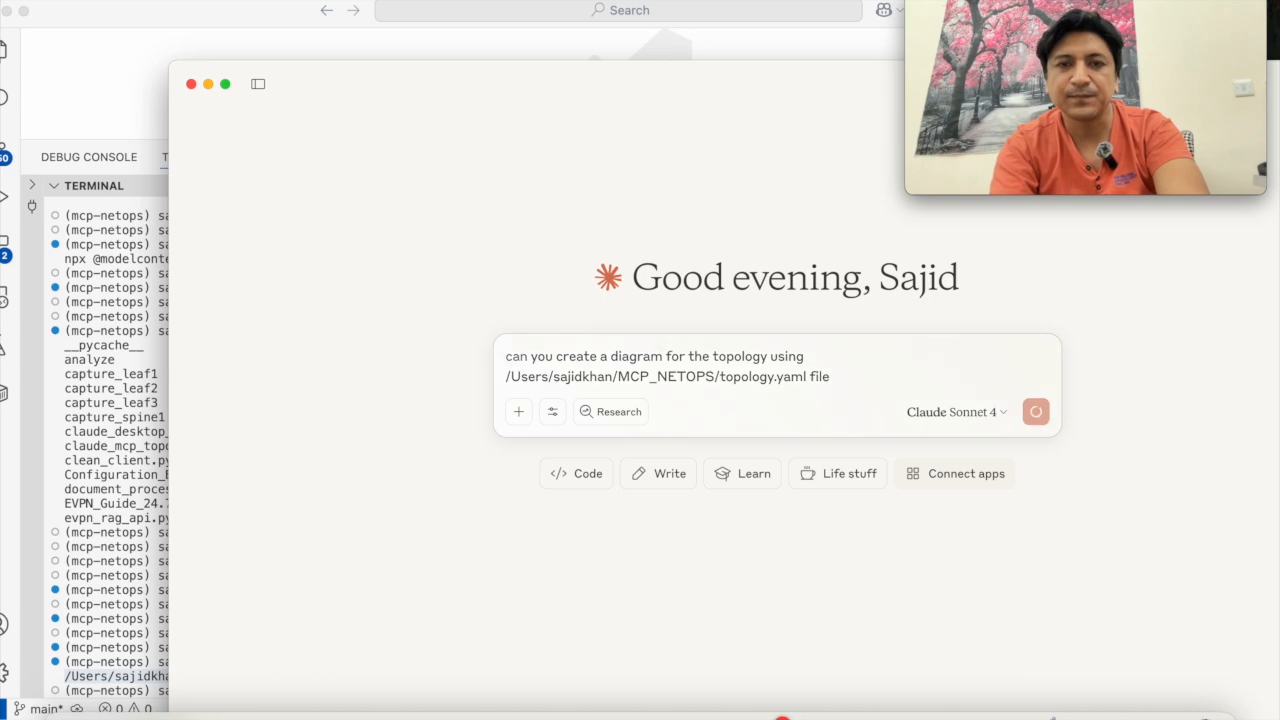
drag(566, 83, 555, 28)
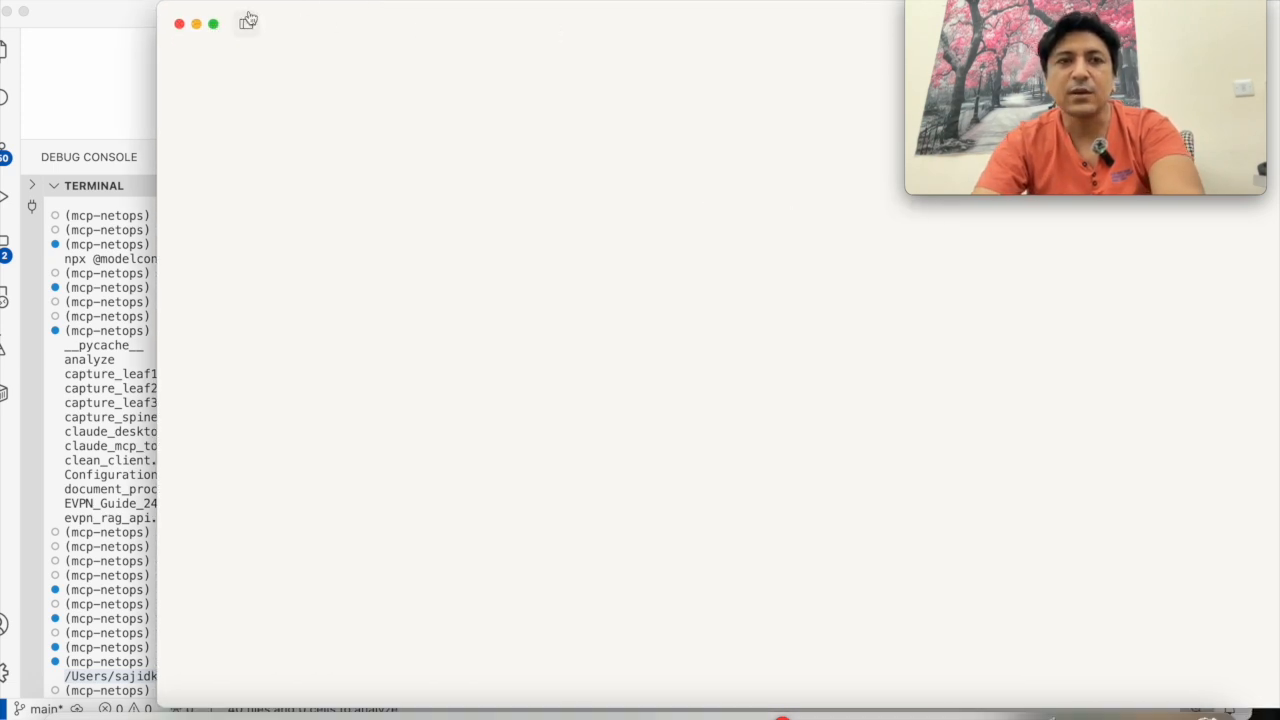
drag(462, 15, 315, 1)
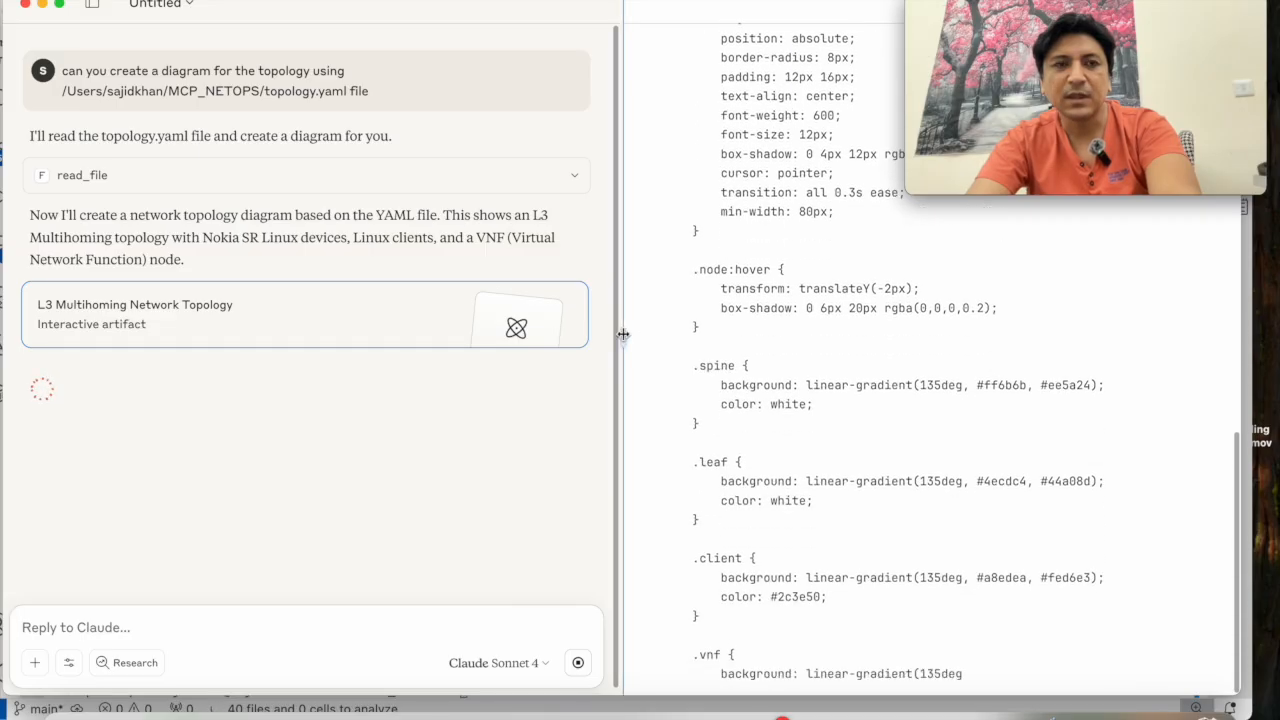
Expand the read_file tool call and examine its requested path and the returned YAML content
click(412, 180)
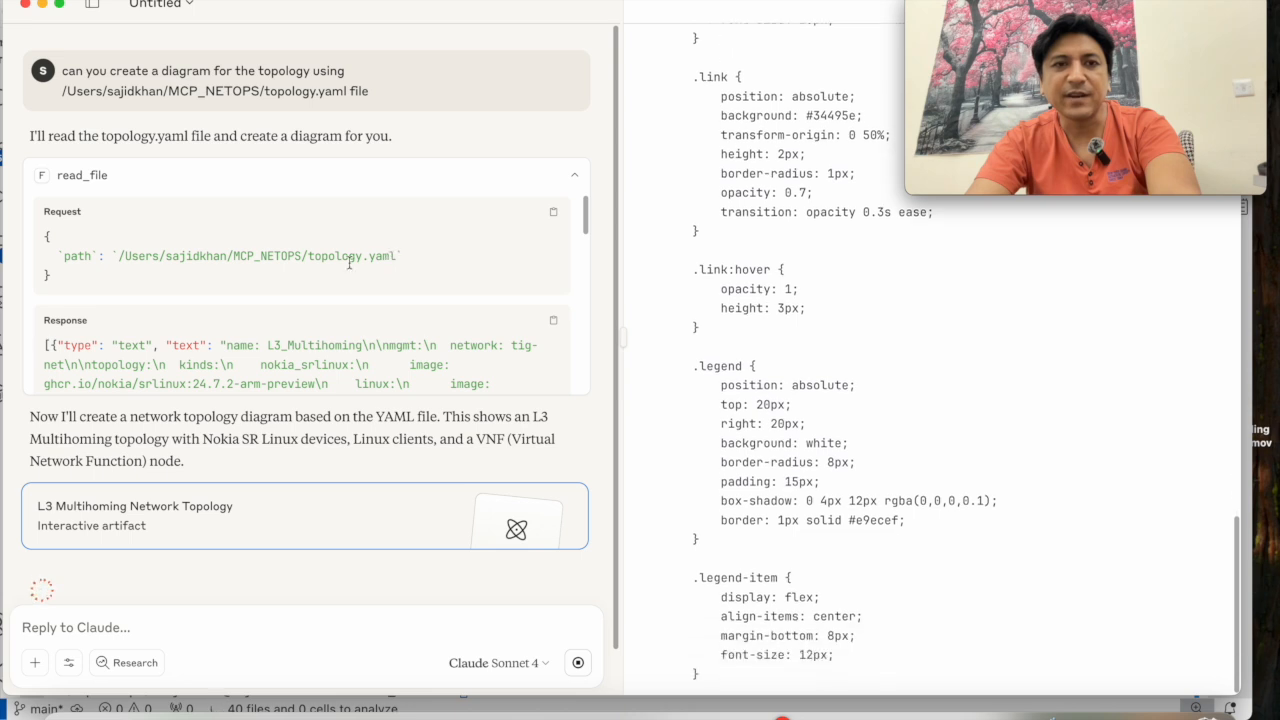
drag(64, 256, 408, 260)
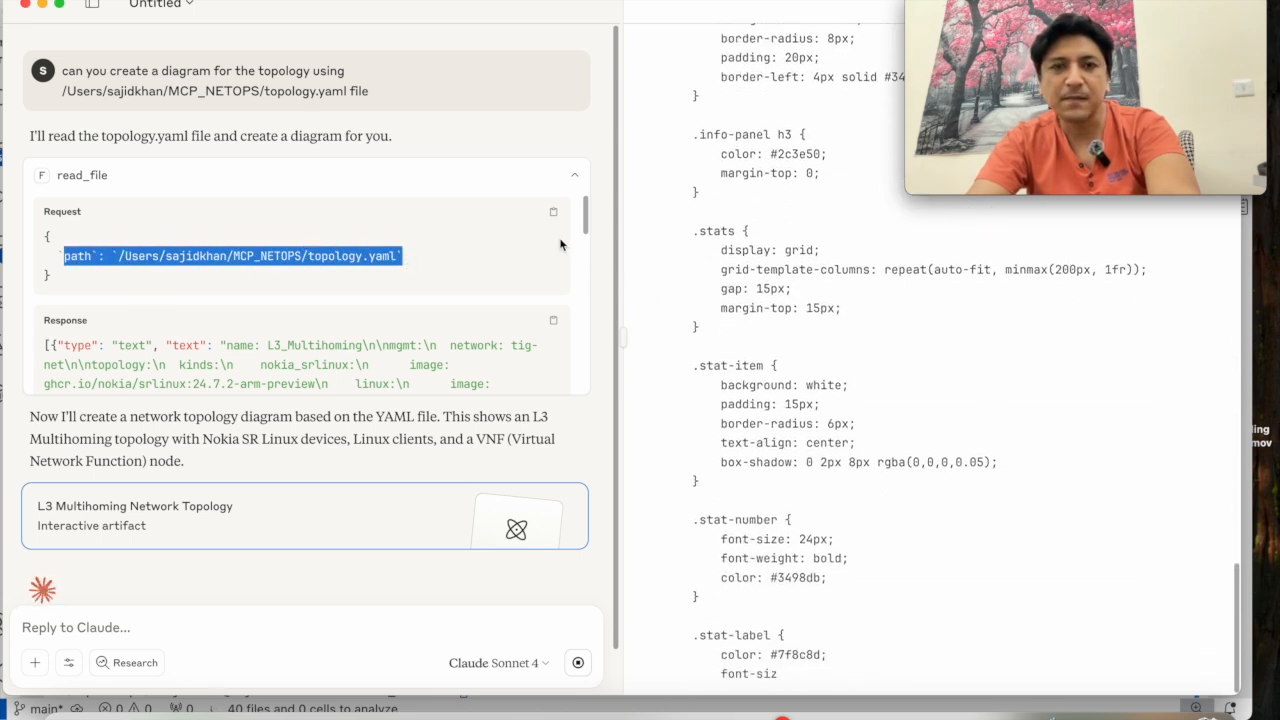
scroll(516, 259, down, 2)
scroll(516, 259, down, 5)
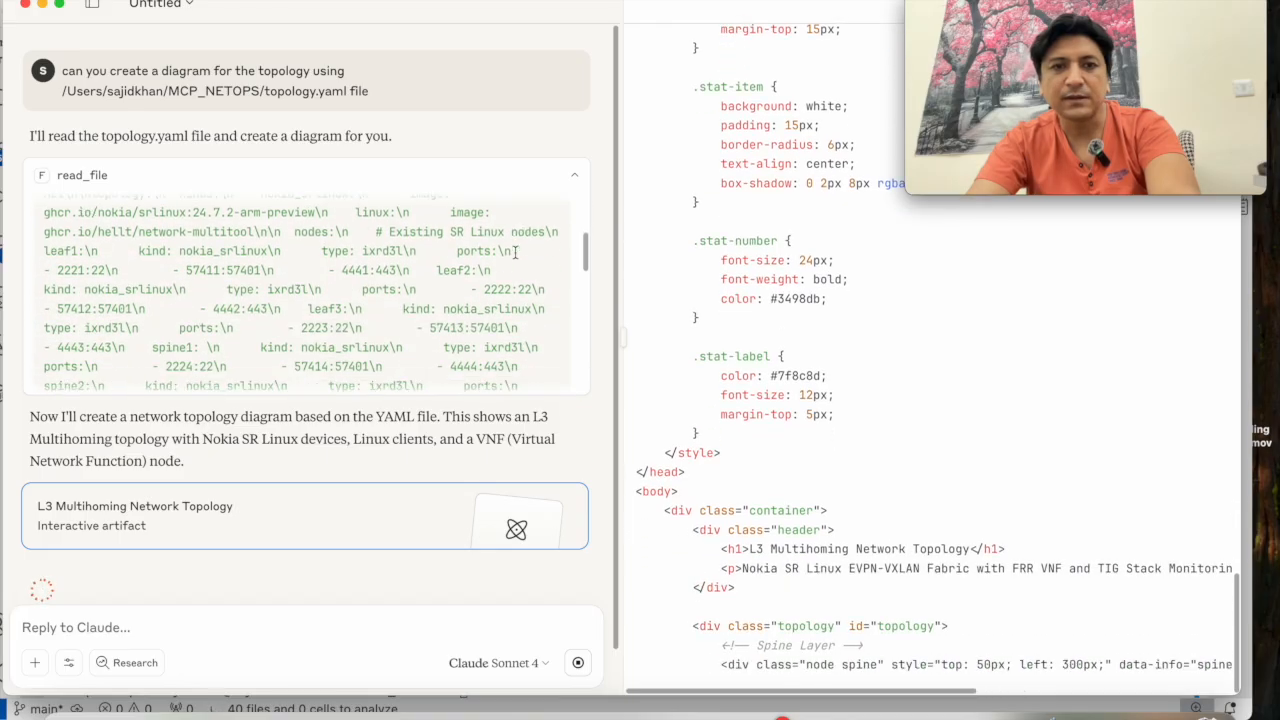
scroll(516, 254, up, 1)
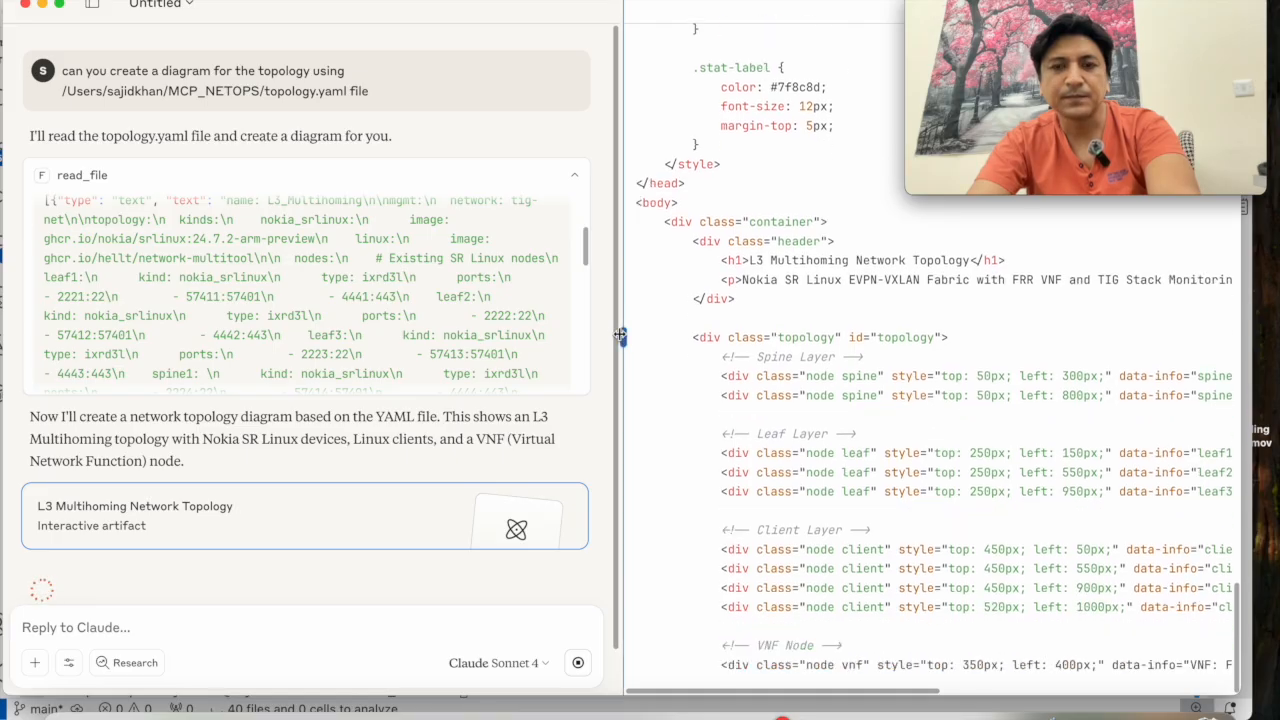
Enlarge the artifact view and examine the generated L3 multihoming topology diagram alongside the YAML response
drag(620, 335, 360, 337)
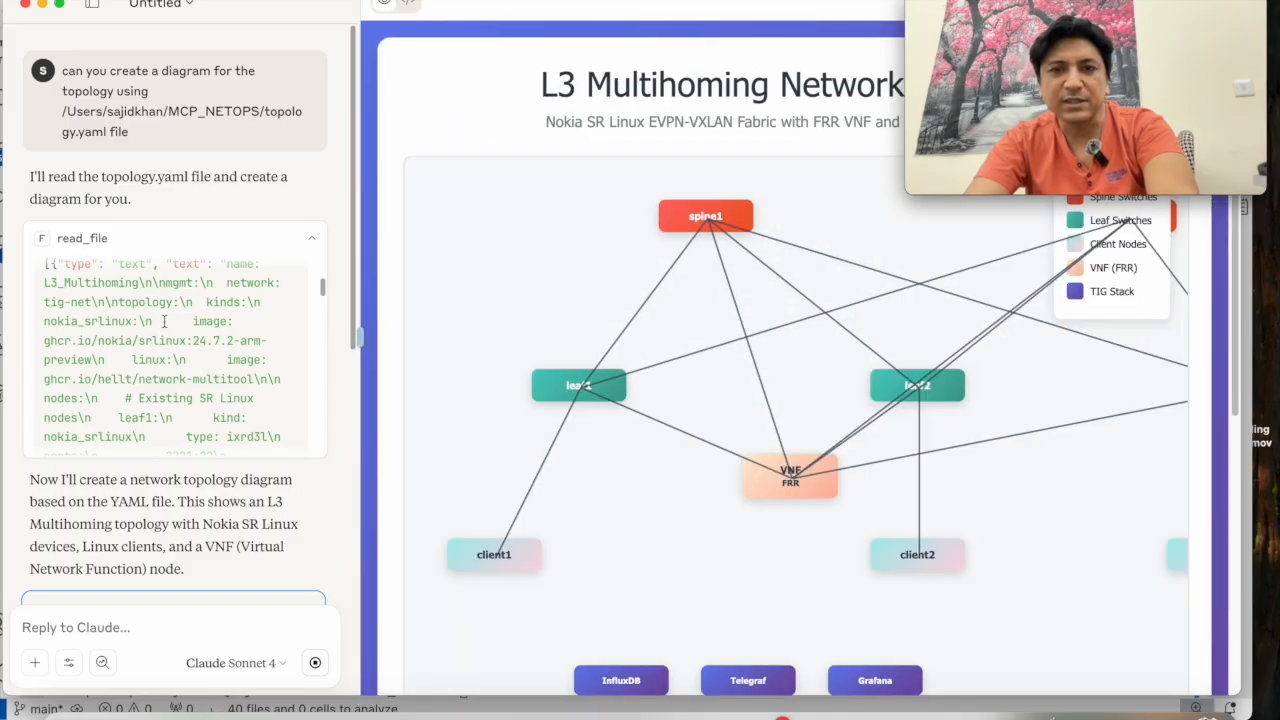
scroll(815, 287, down, 2)
scroll(815, 287, up, 2)
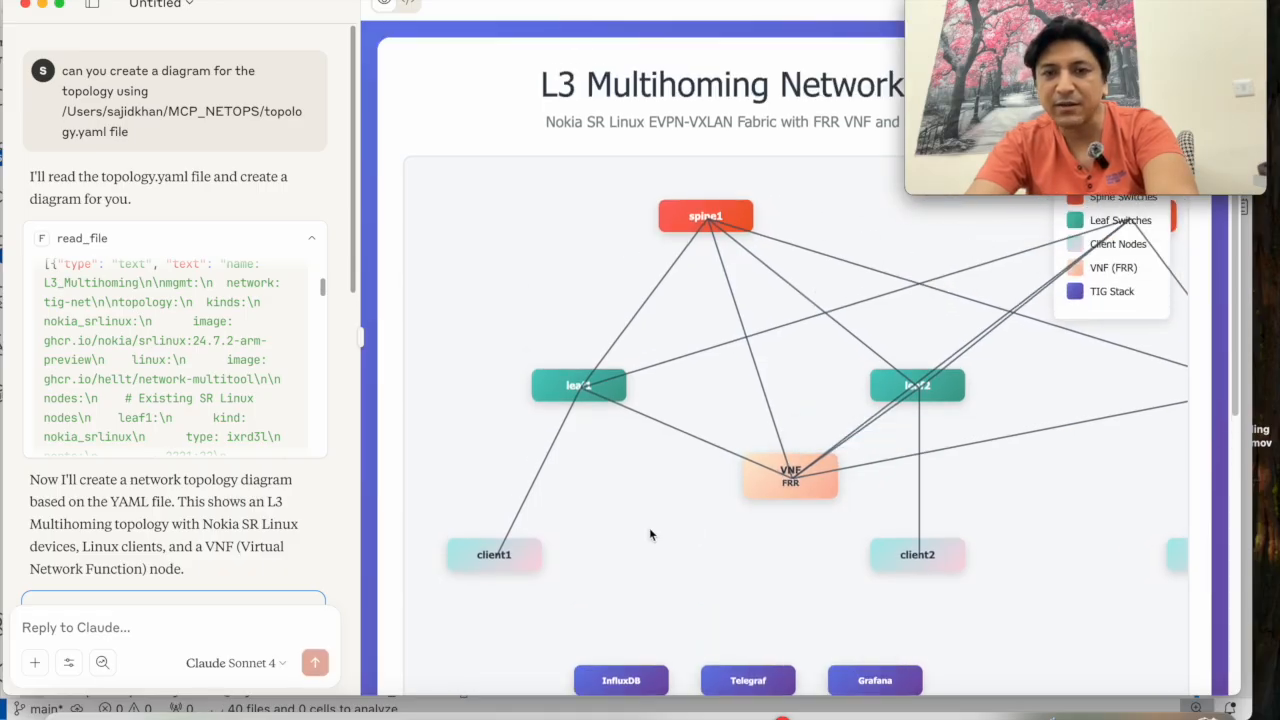
mouse_move(522, 559)
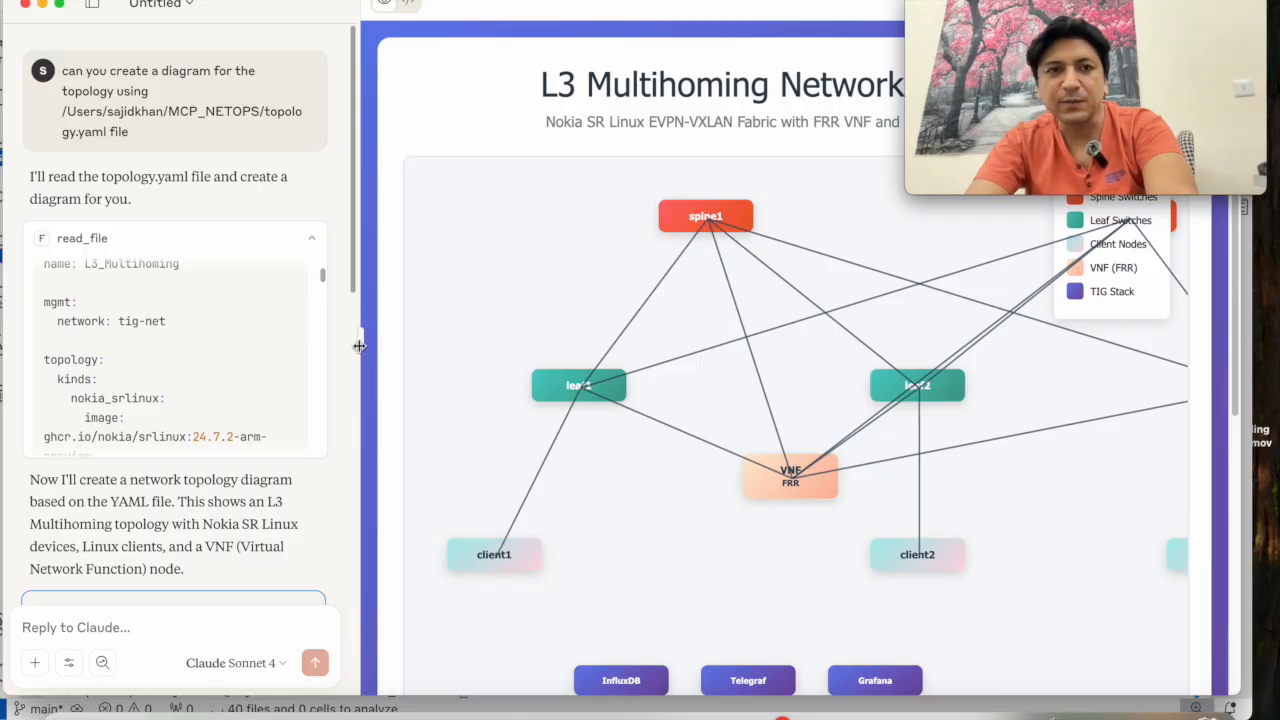
mouse_move(955, 12)
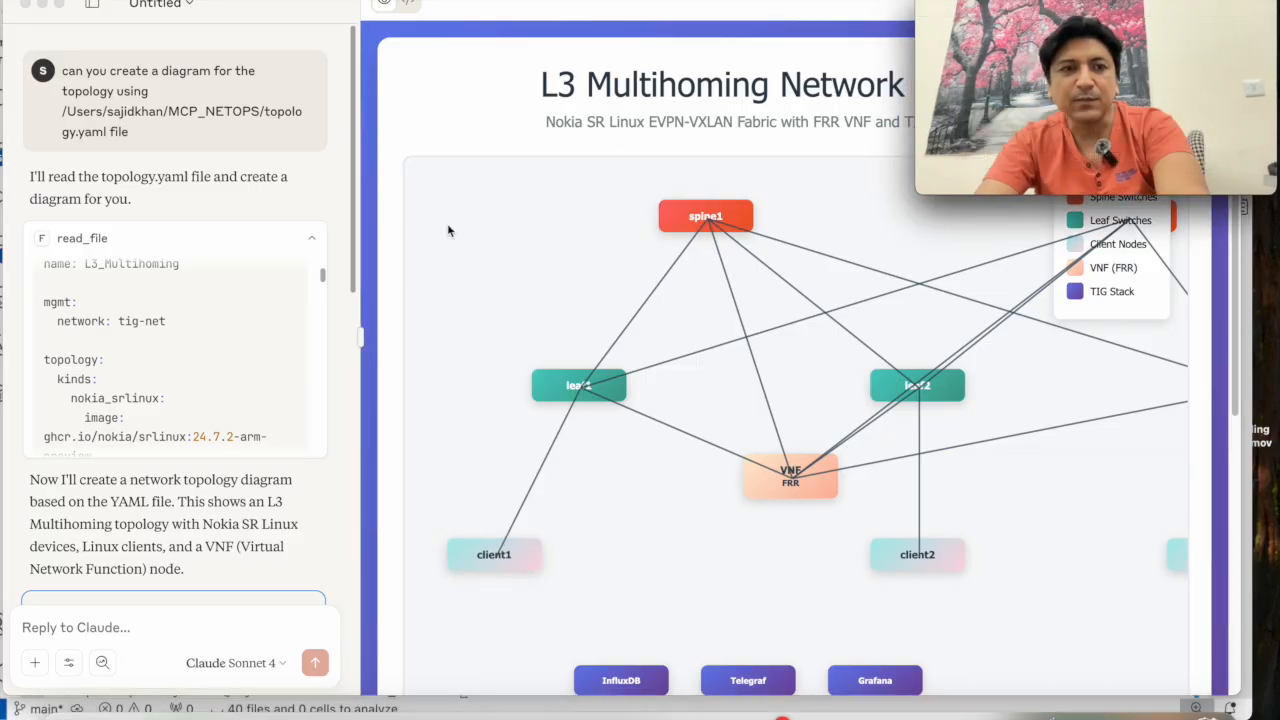
Widen the conversation and read through the YAML content and Claude's summary of the network architecture and key features
click(361, 342)
drag(361, 342, 1039, 342)
scroll(613, 353, down, 5)
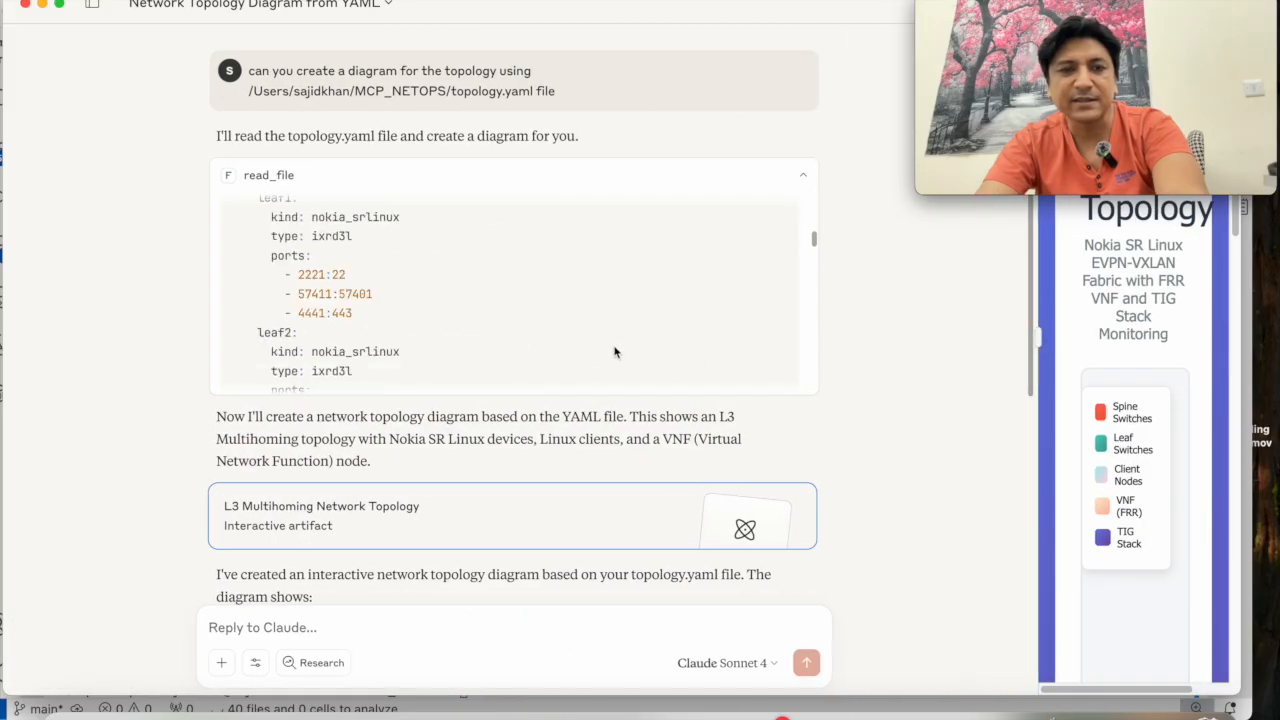
scroll(886, 390, down, 10)
scroll(738, 385, up, 3)
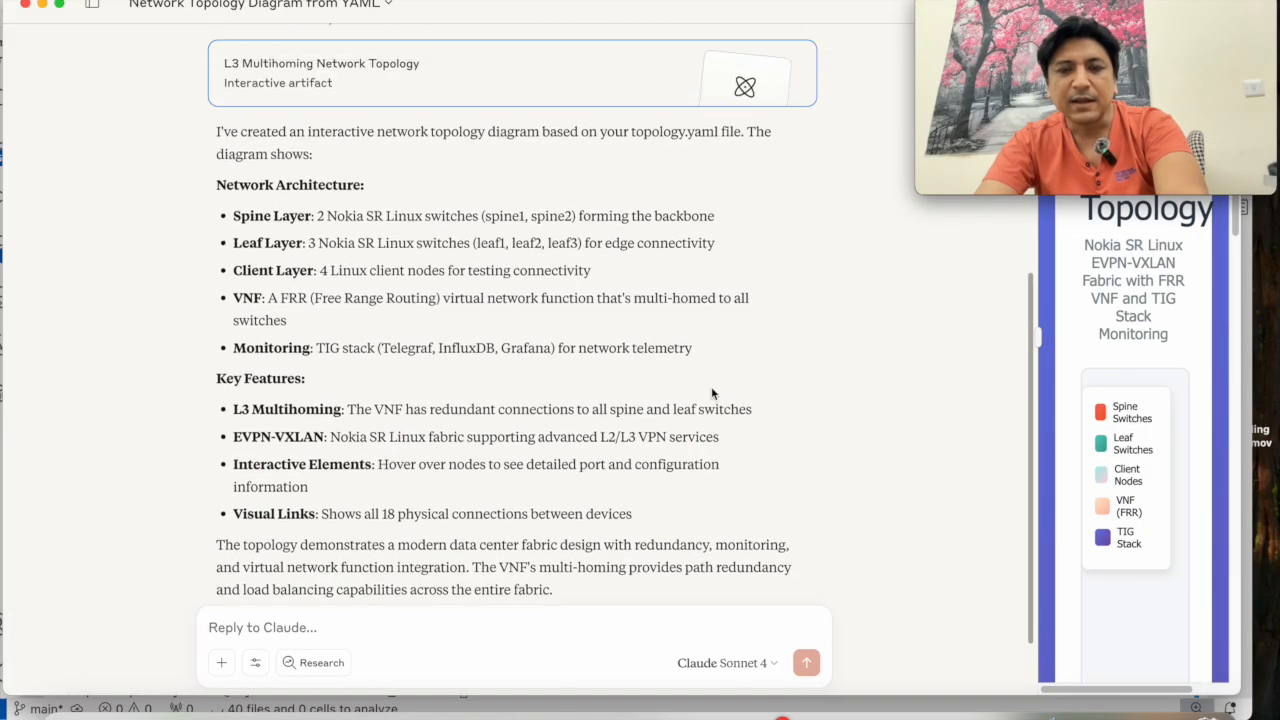
Switch to the client1 terminal in Visual Studio Code and rerun ping -M do -s 1423 192.168.200.3
click(839, 712)
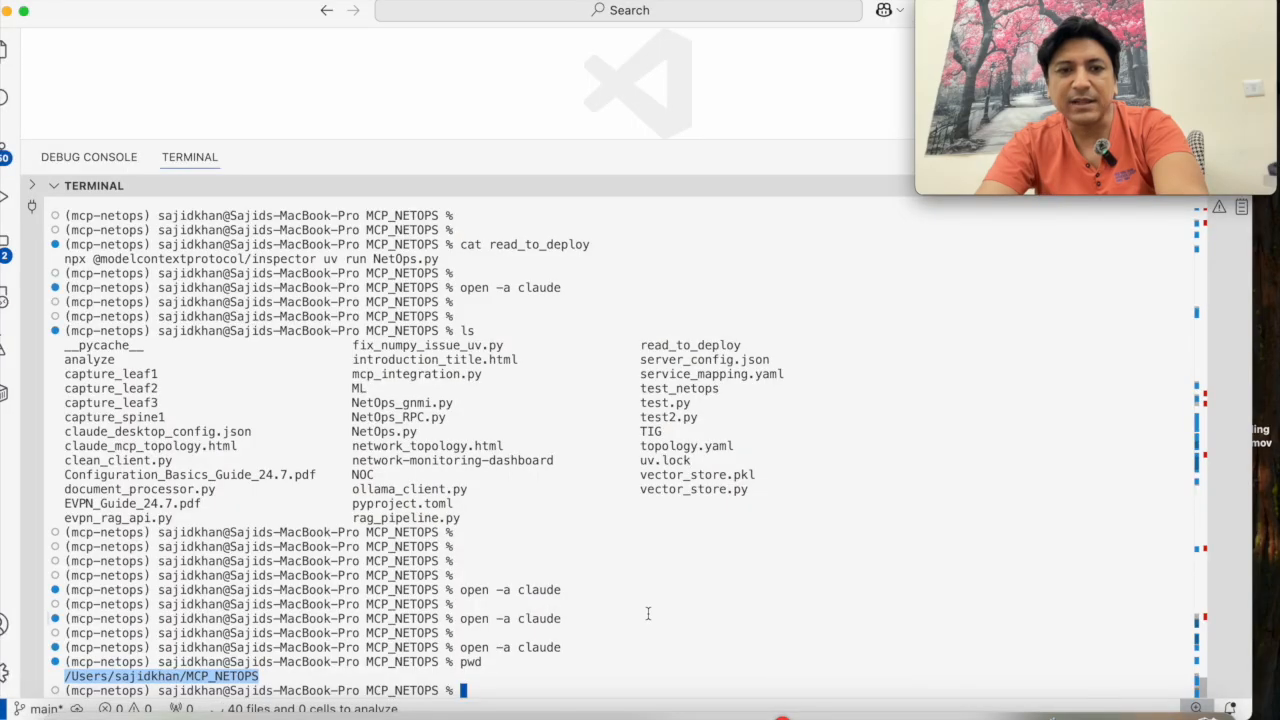
drag(218, 27, 266, 178)
click(245, 22)
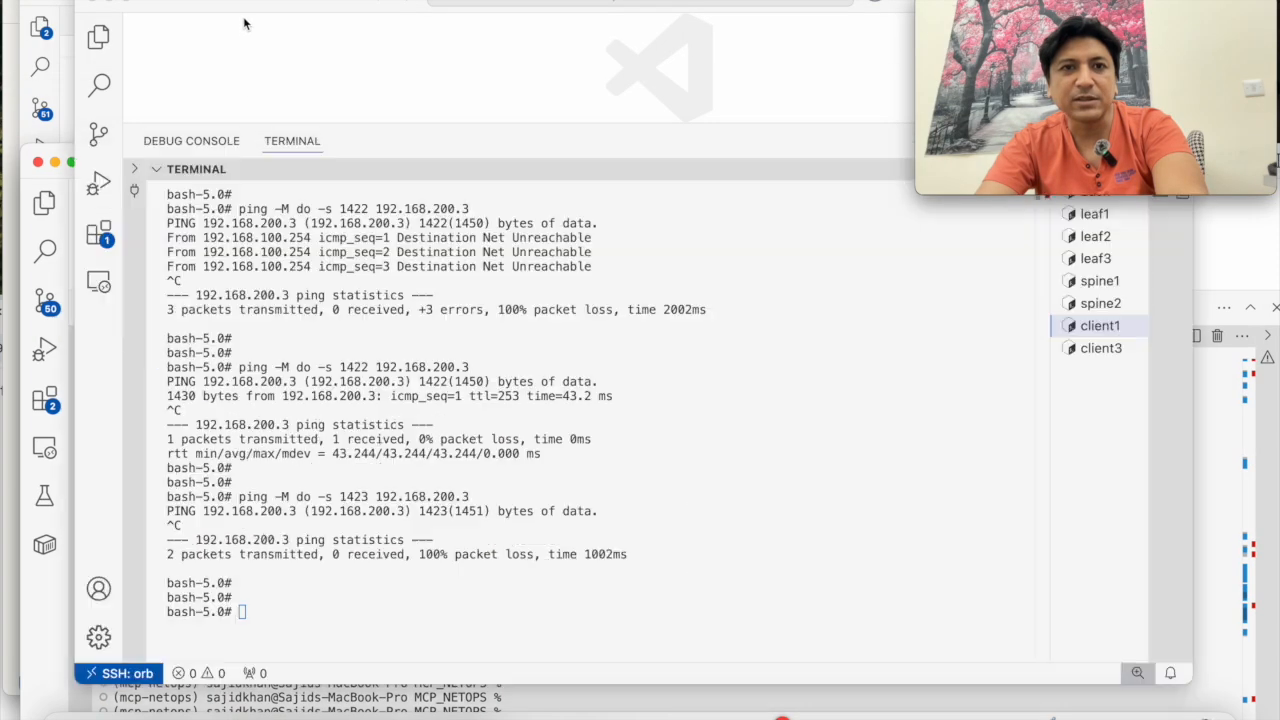
key(Up)
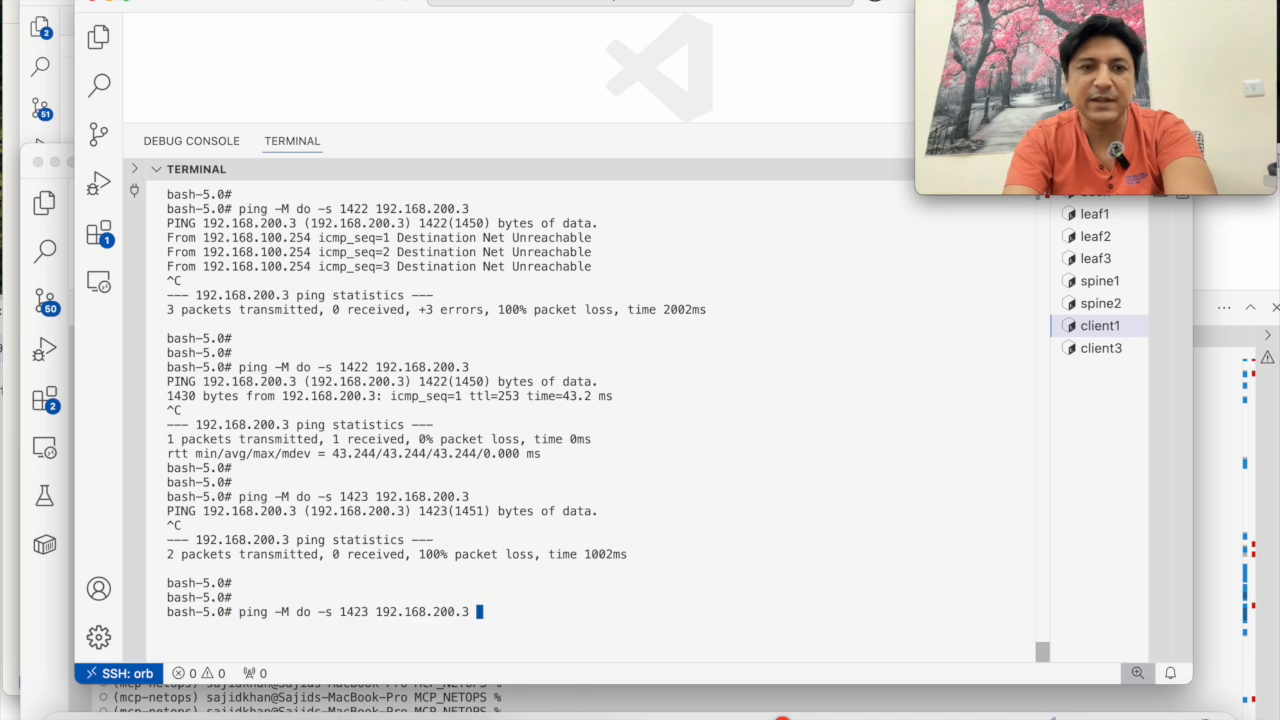
key(Return)
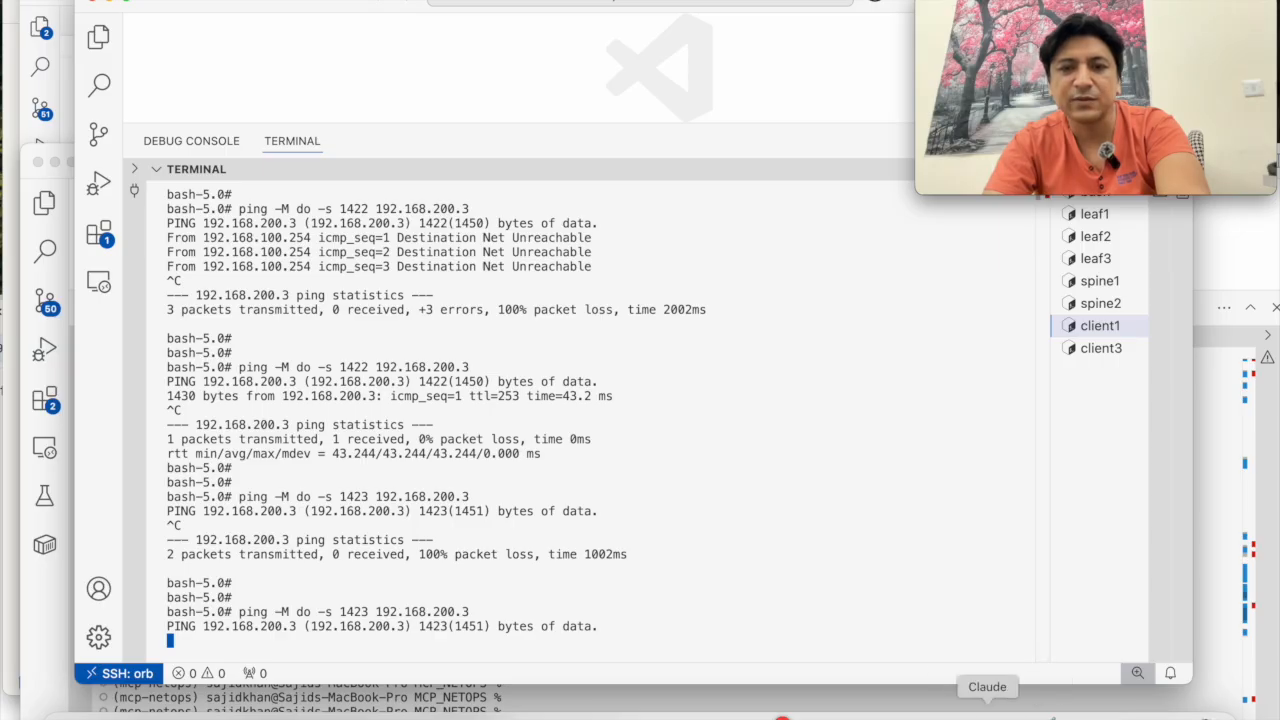
Switch to Notes and copy the whole packet capture prompt, including the 1422 and 1423 ping commands
click(468, 712)
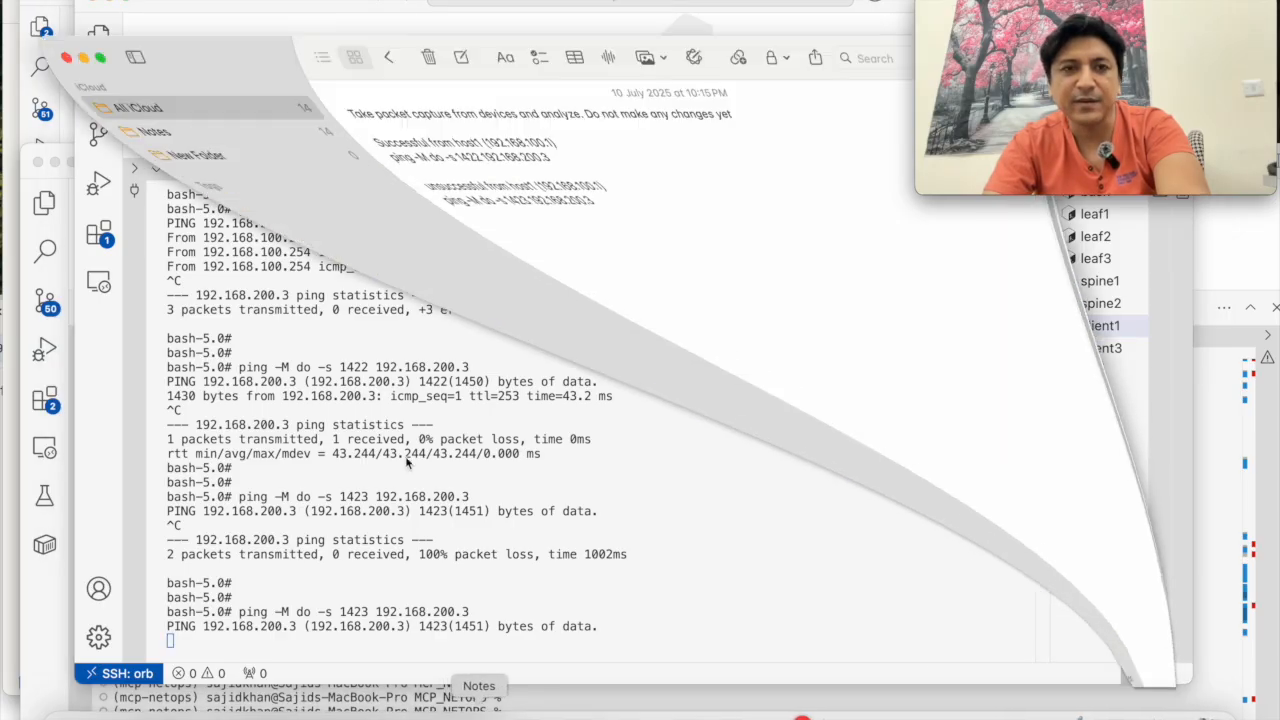
drag(311, 96, 529, 176)
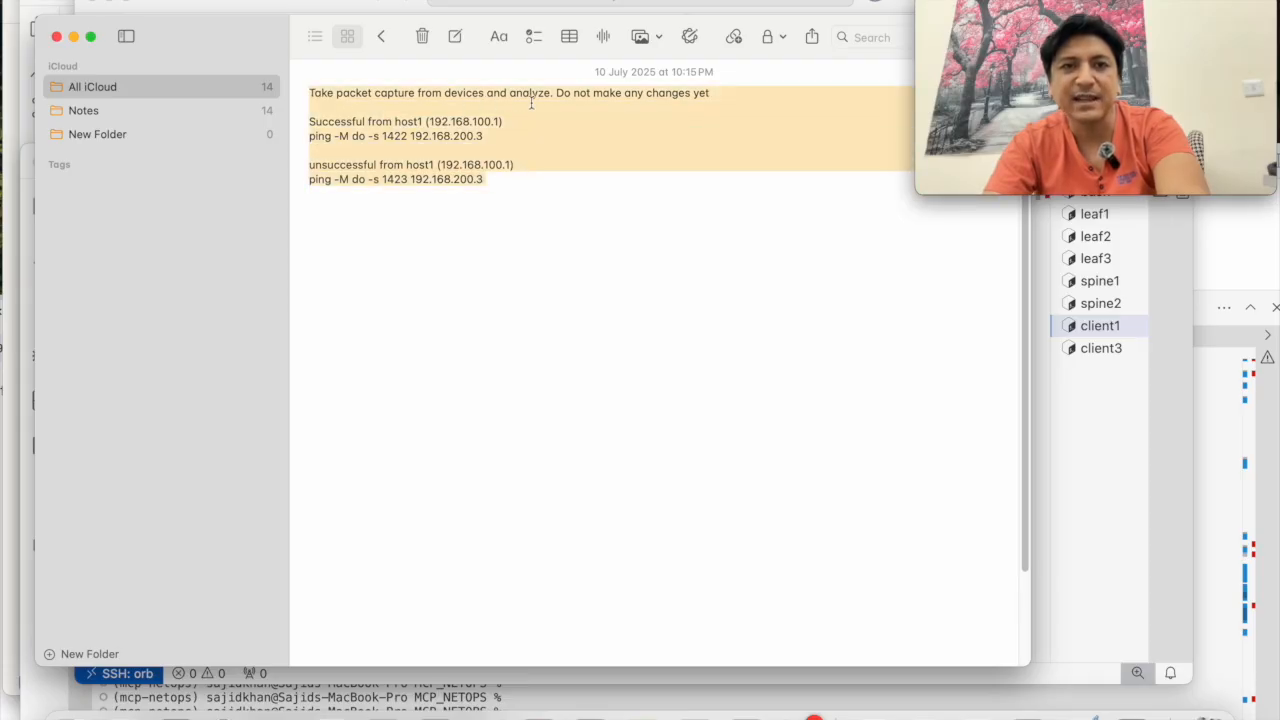
right_click(467, 116)
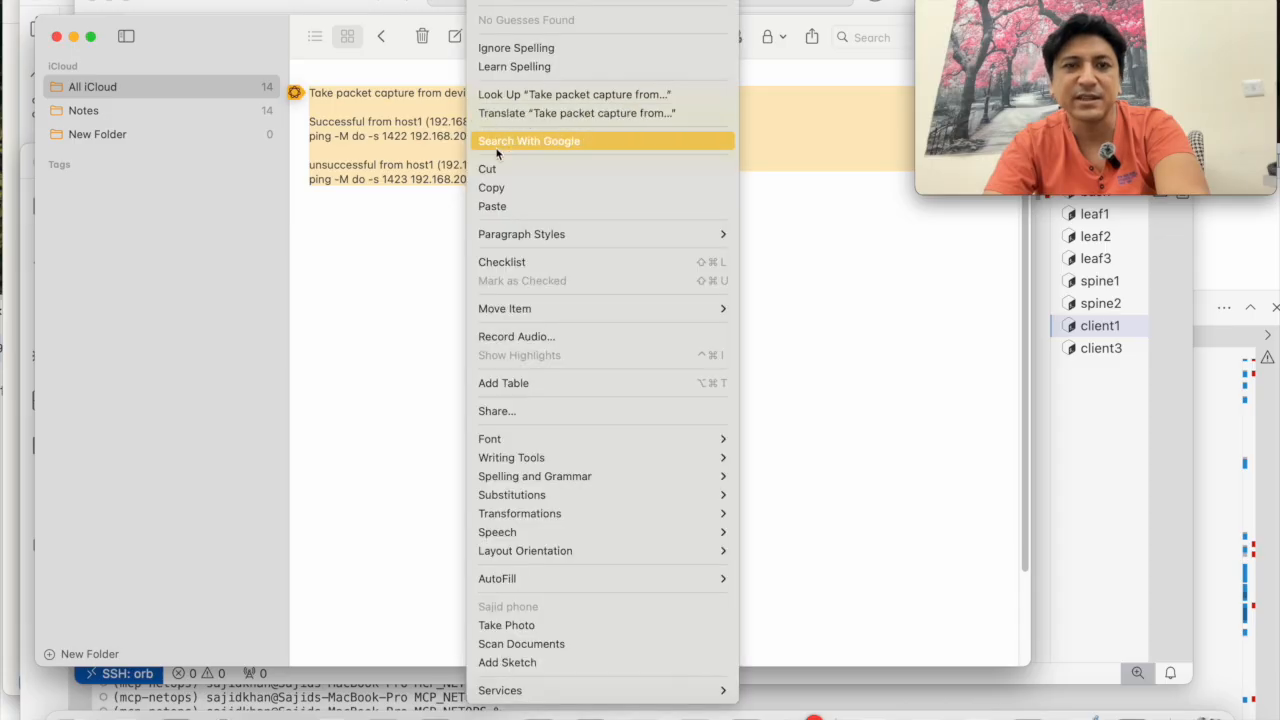
click(500, 189)
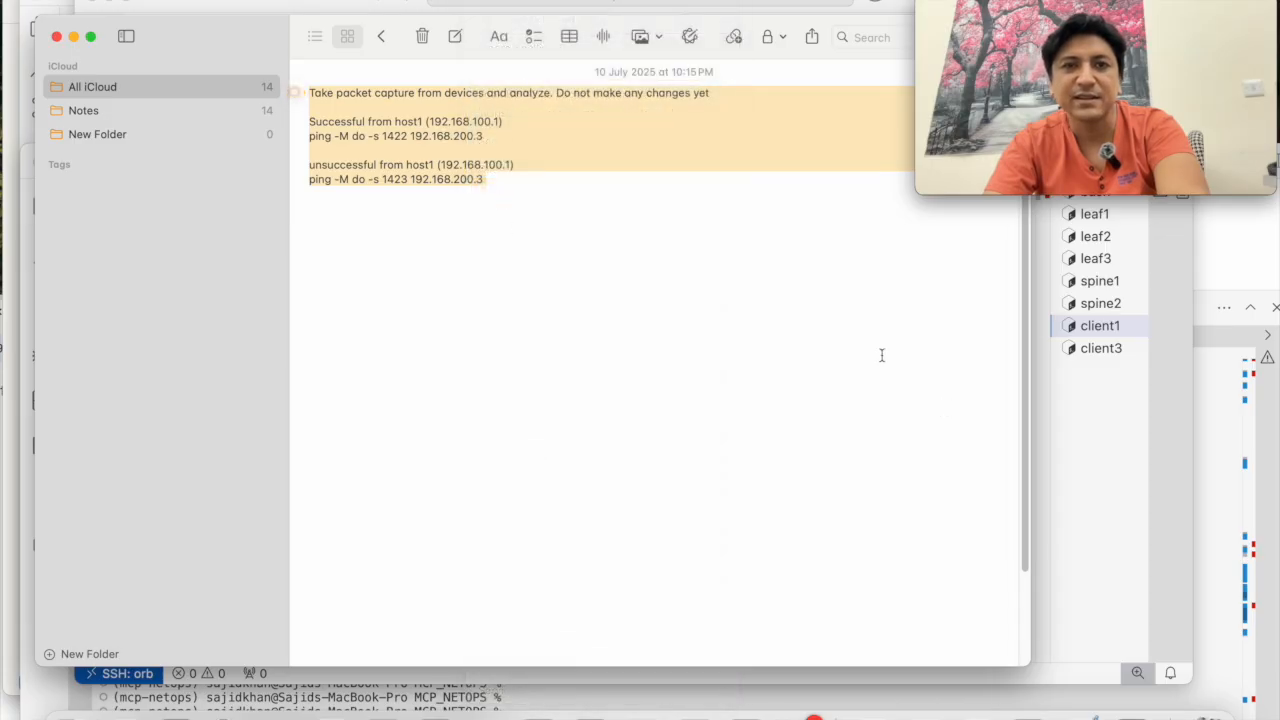
Return to Claude, paste the copied packet capture prompt into the conversation and send it
click(1000, 713)
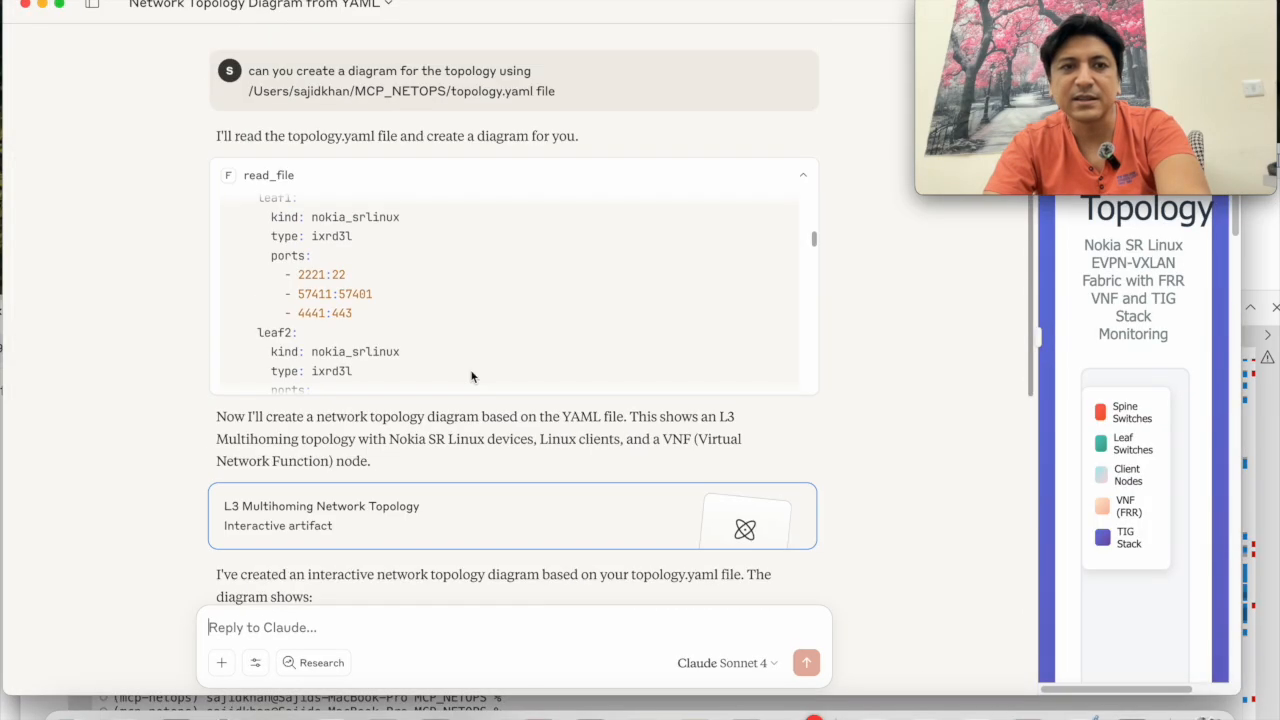
key(super+v)
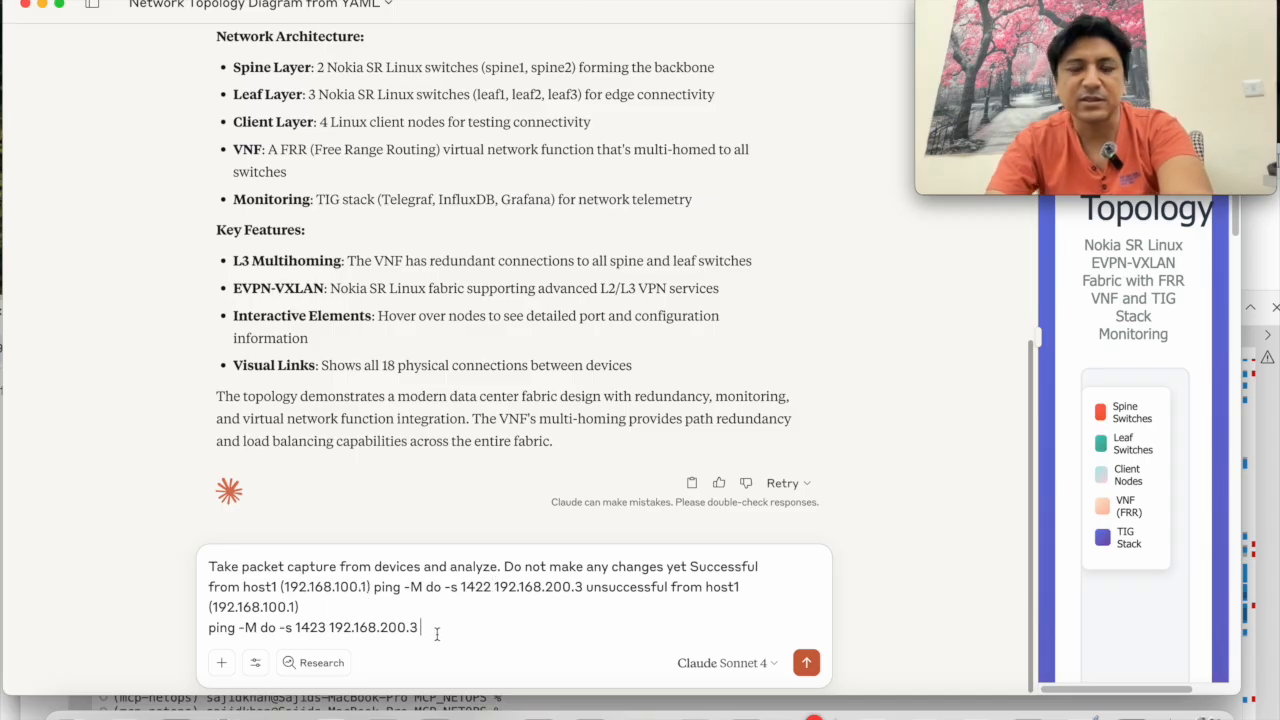
key(Return)
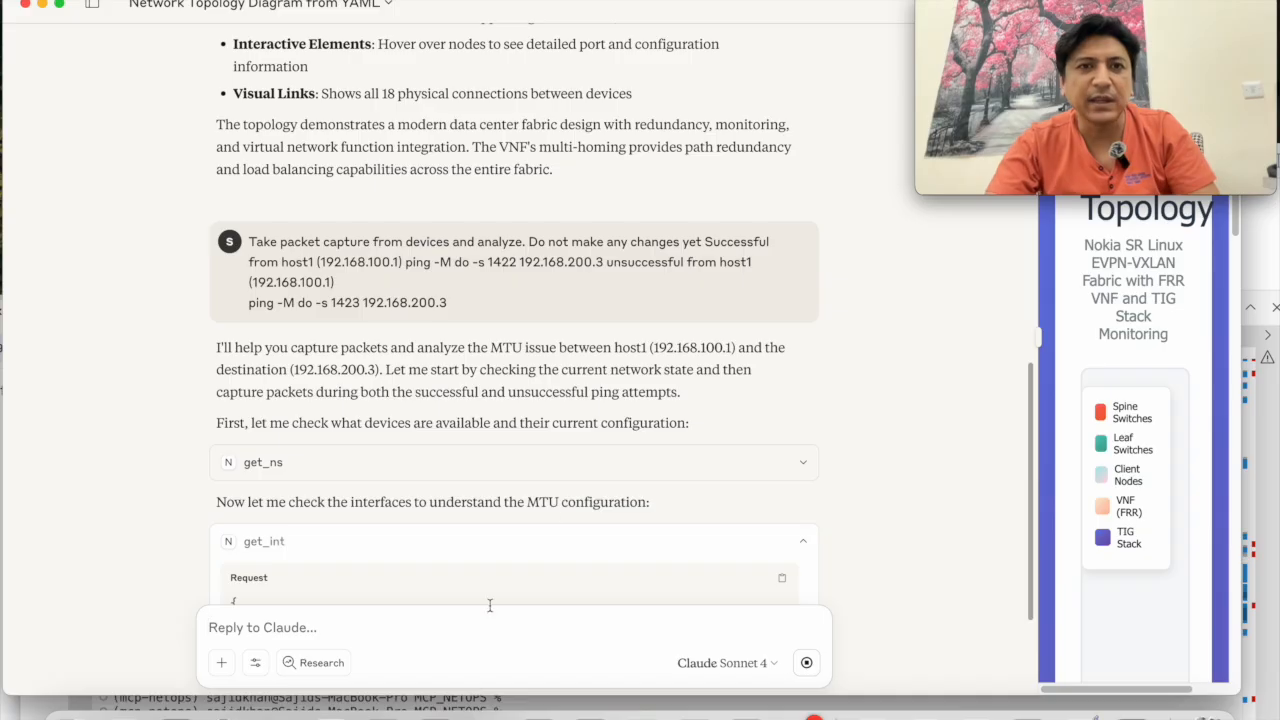
drag(270, 244, 404, 244)
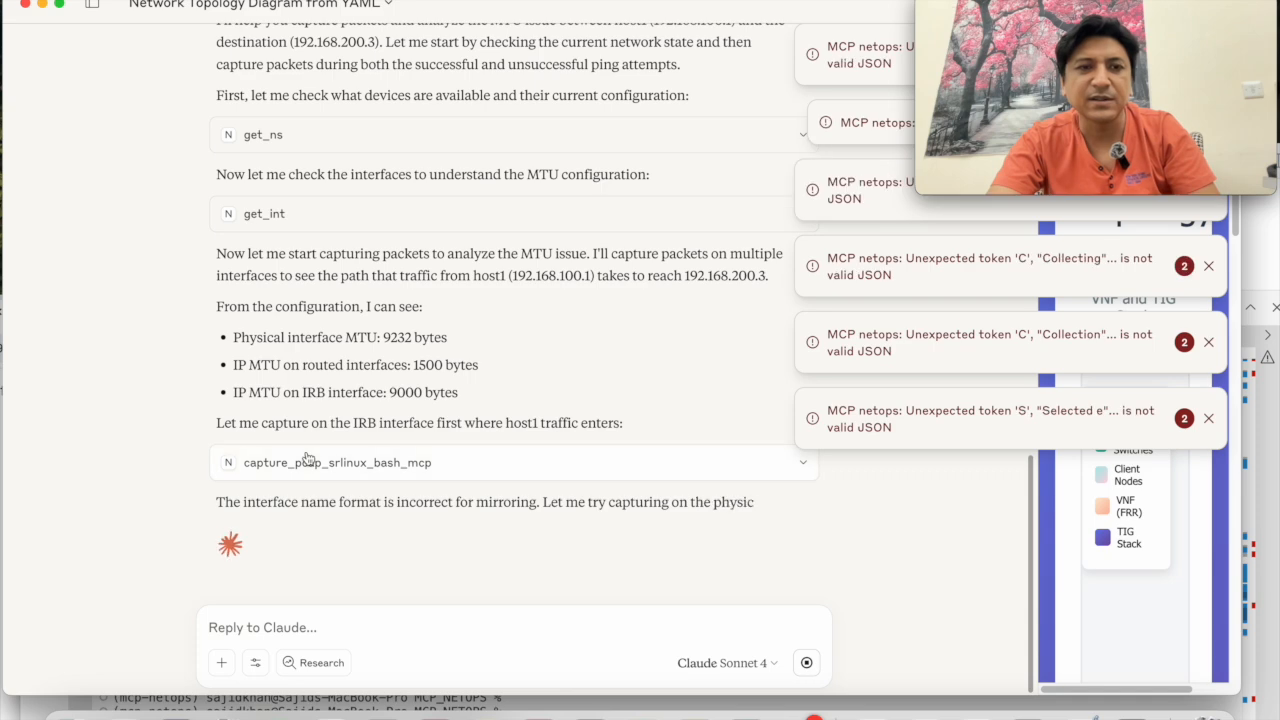
Expand the first capture_pcap_srlinux_bash_mcp call and examine its irb0.100 request on leaf1 alongside the returned response
click(418, 460)
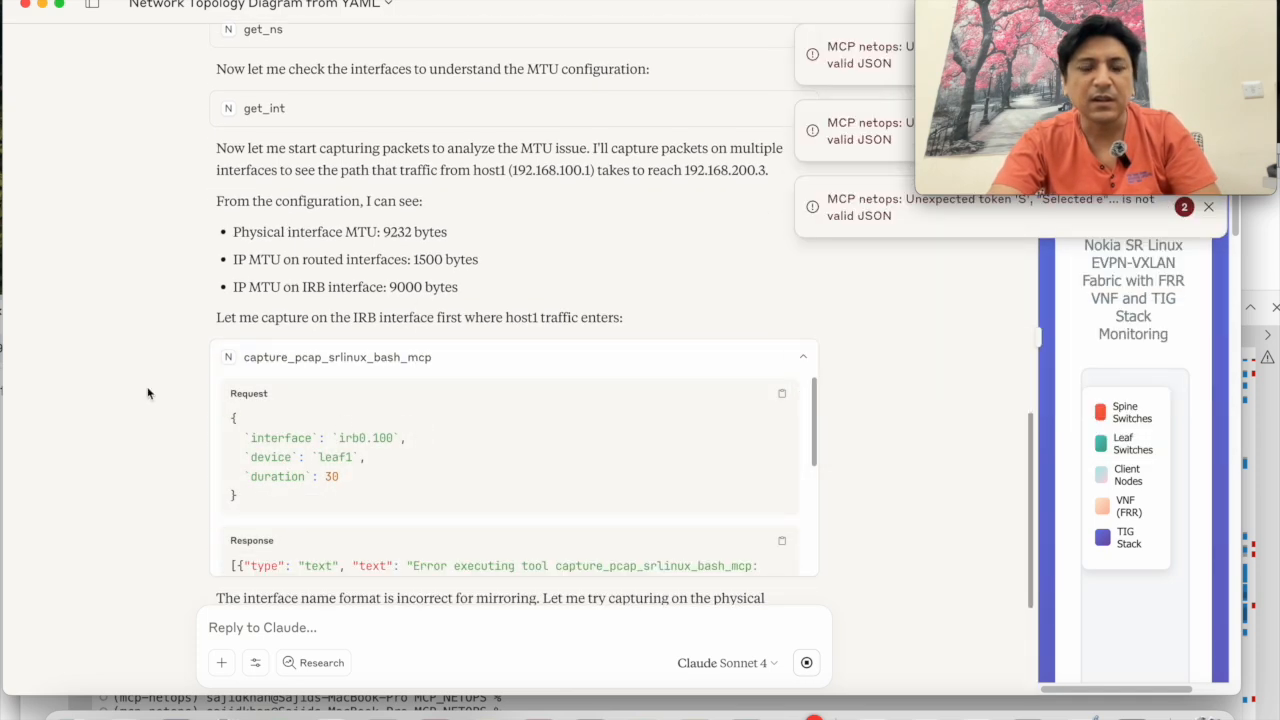
scroll(118, 374, down, 2)
scroll(217, 359, down, 3)
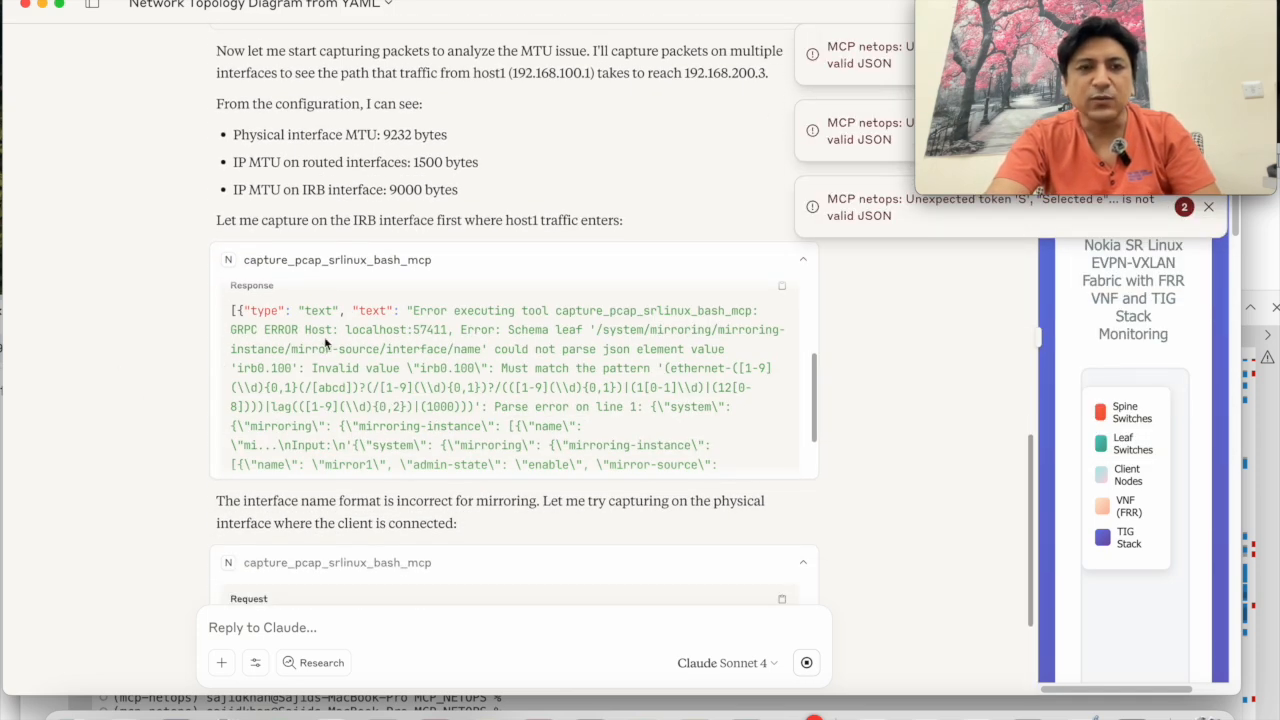
scroll(327, 348, up, 2)
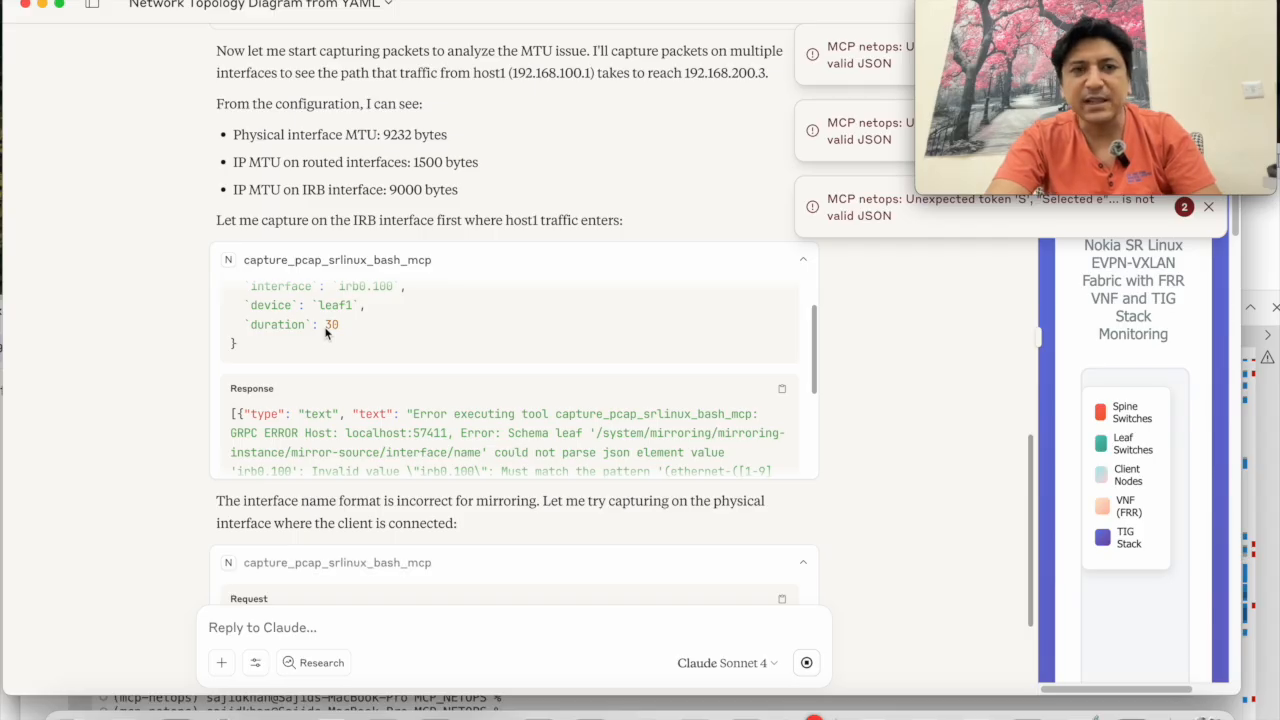
scroll(326, 333, up, 1)
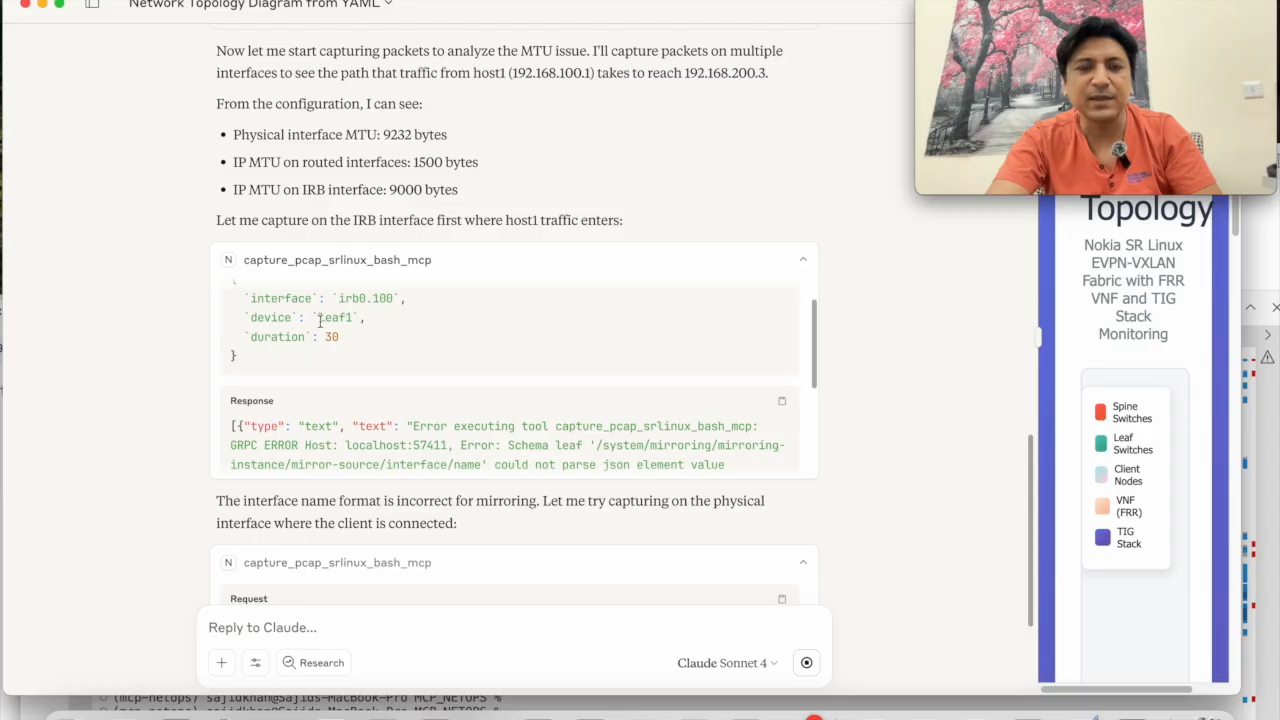
drag(318, 318, 368, 331)
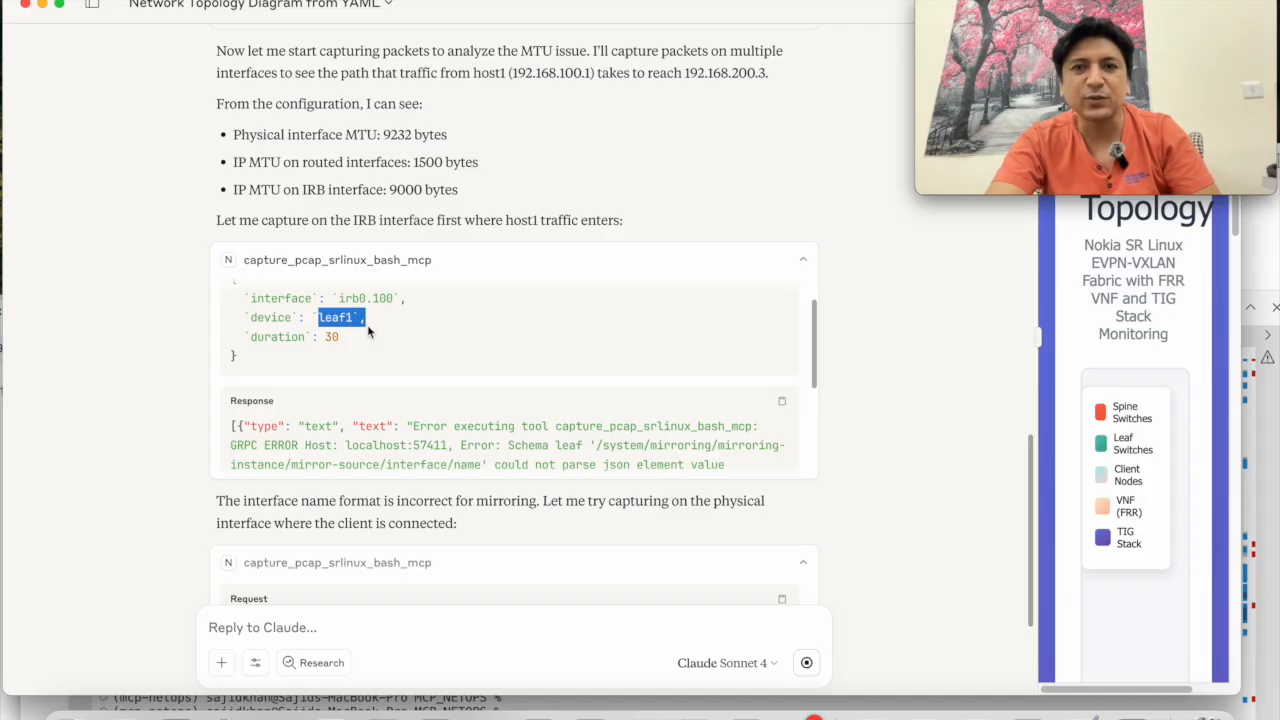
click(520, 390)
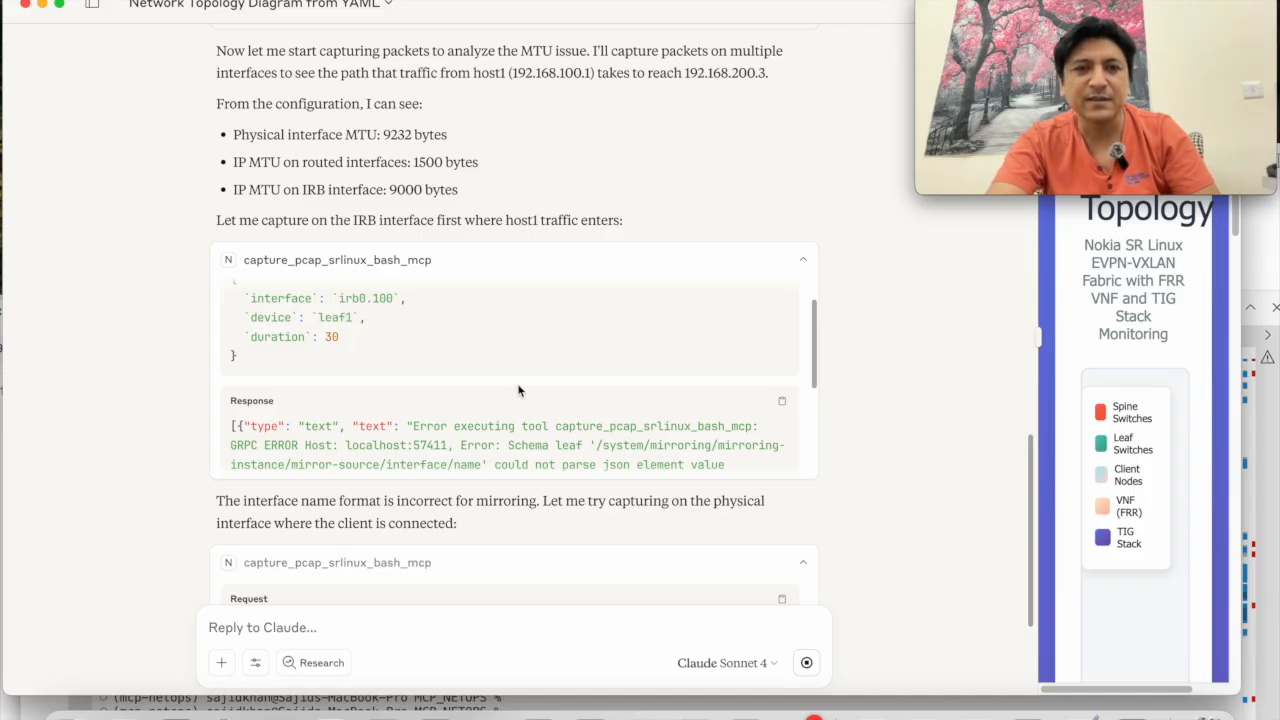
scroll(488, 346, down, 3)
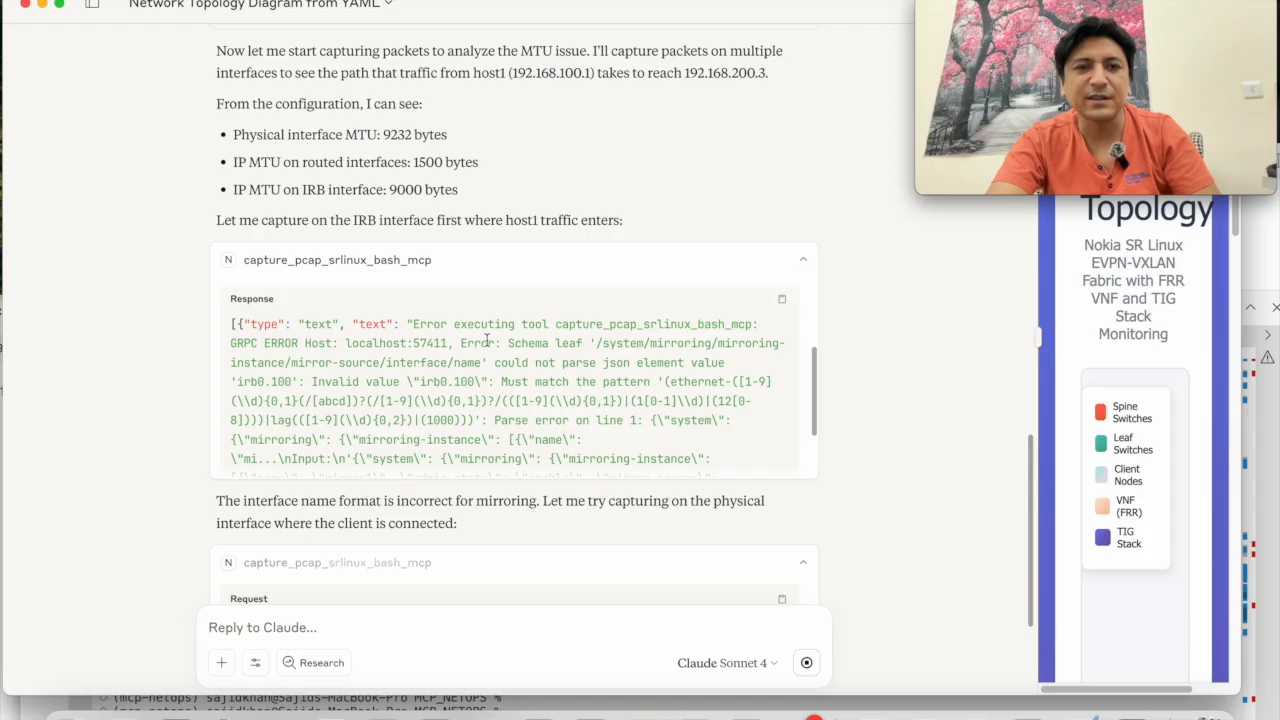
scroll(487, 344, up, 3)
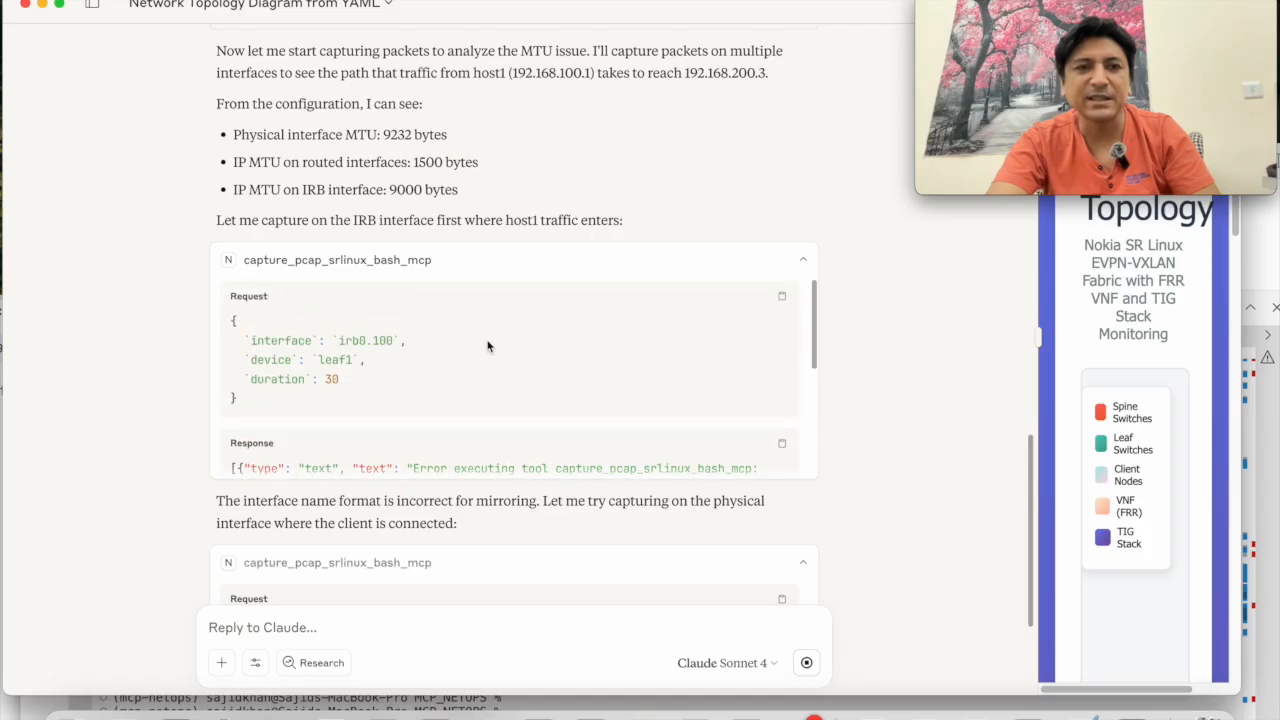
scroll(488, 346, down, 3)
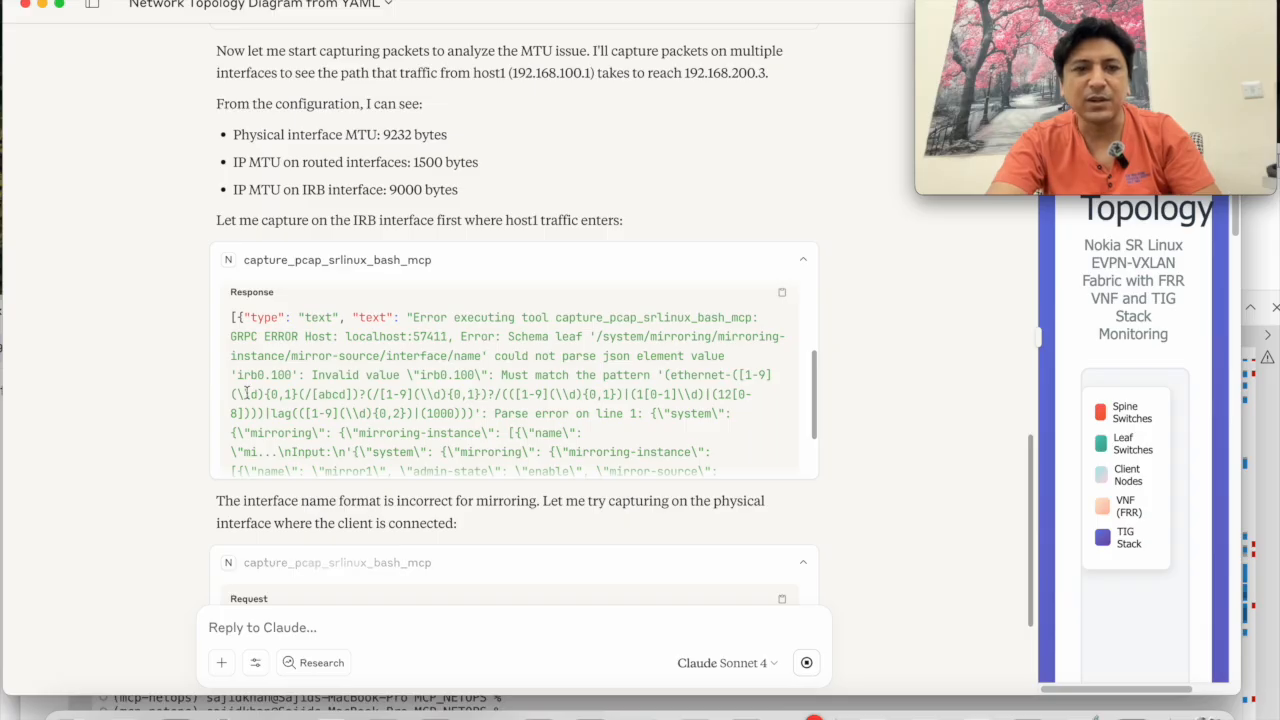
scroll(200, 356, down, 5)
scroll(204, 354, up, 3)
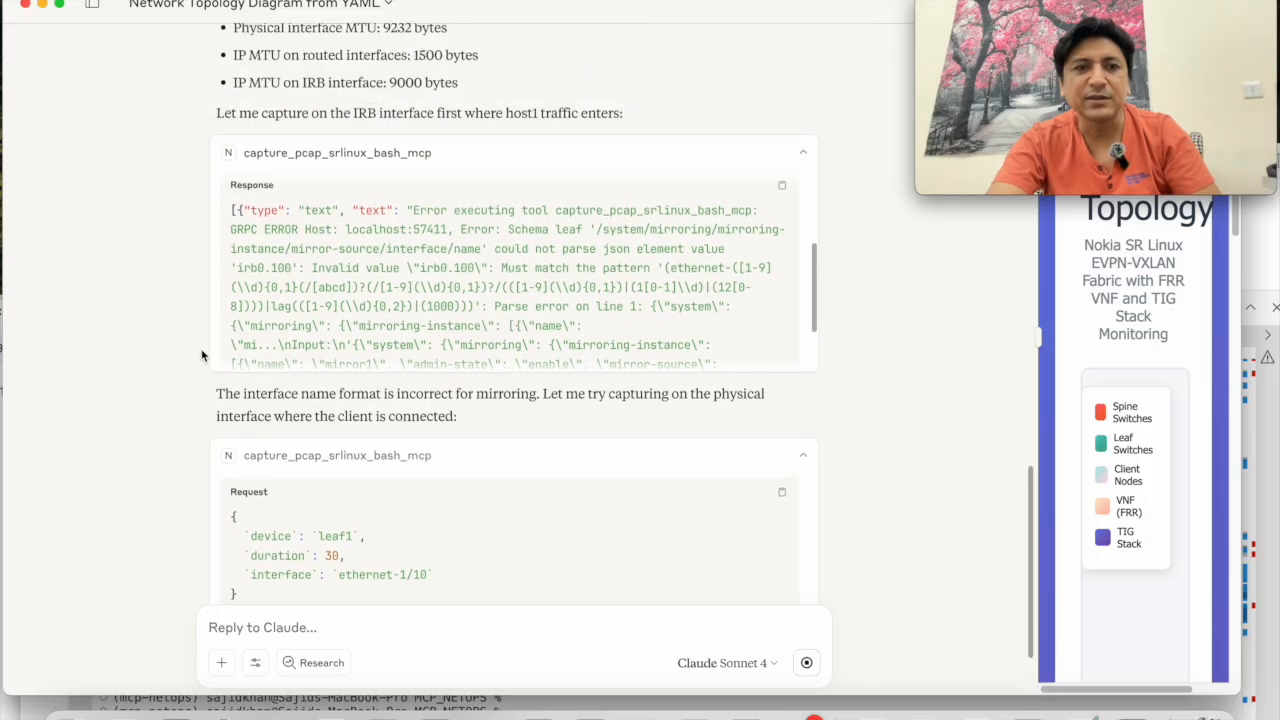
scroll(322, 266, up, 3)
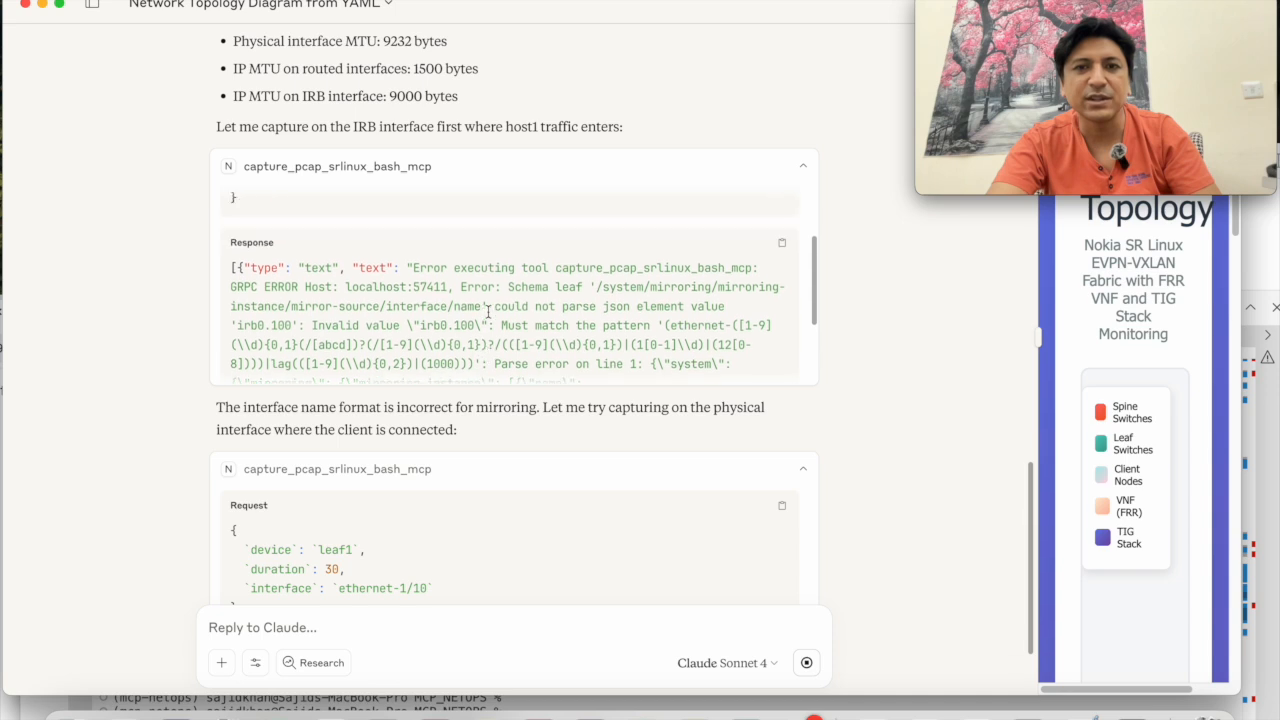
double_click(335, 266)
drag(338, 246, 399, 247)
click(130, 406)
Examine the follow-up capture request for the client-facing interface ethernet-1/10 on leaf1
scroll(156, 375, down, 2)
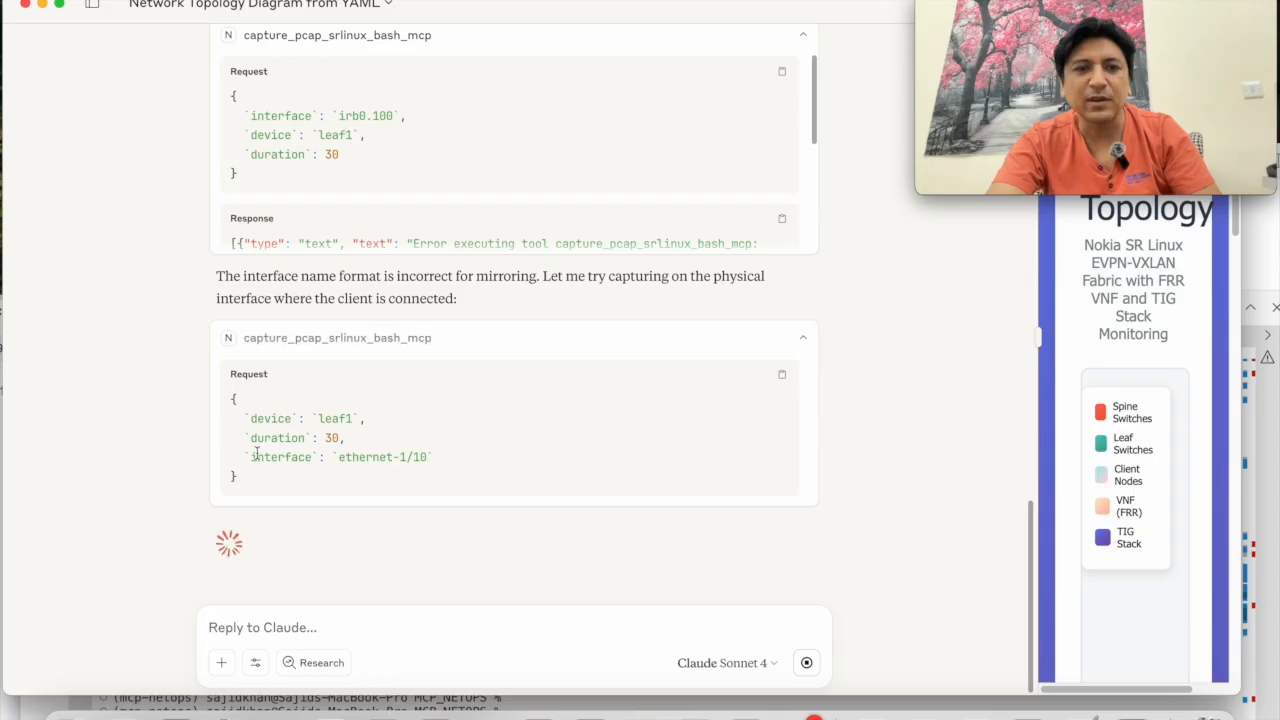
drag(339, 457, 433, 457)
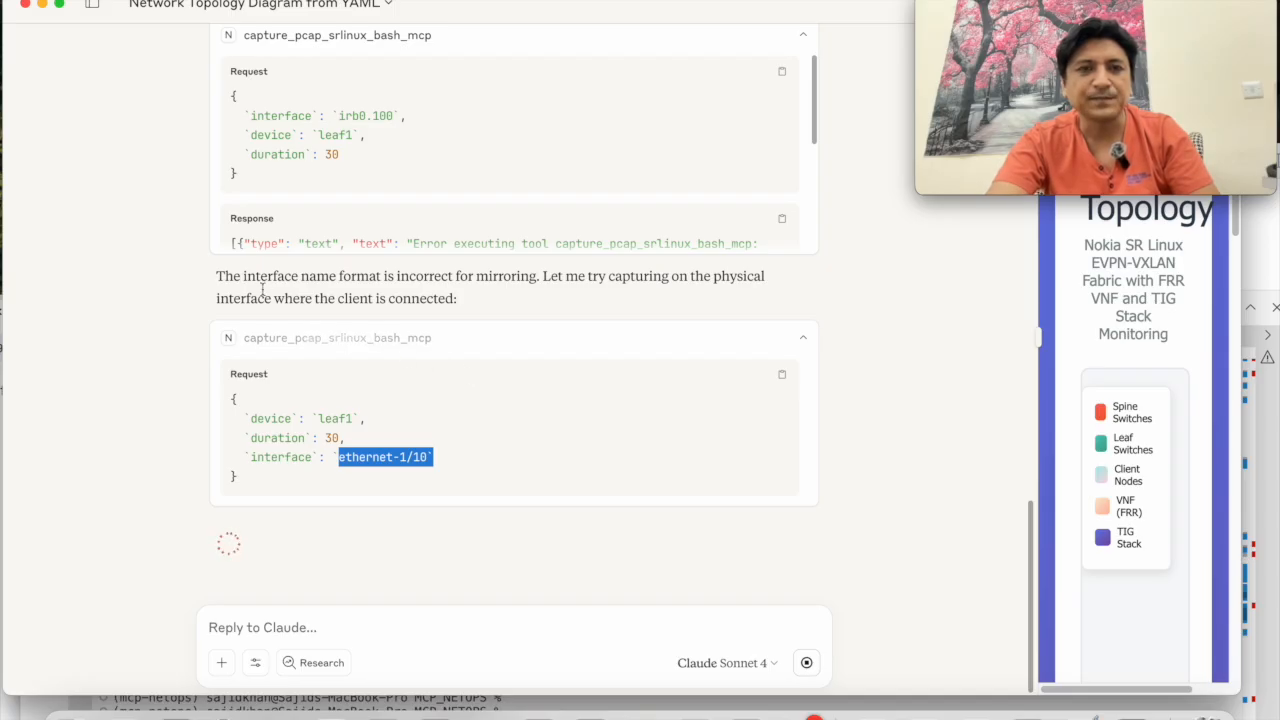
click(350, 290)
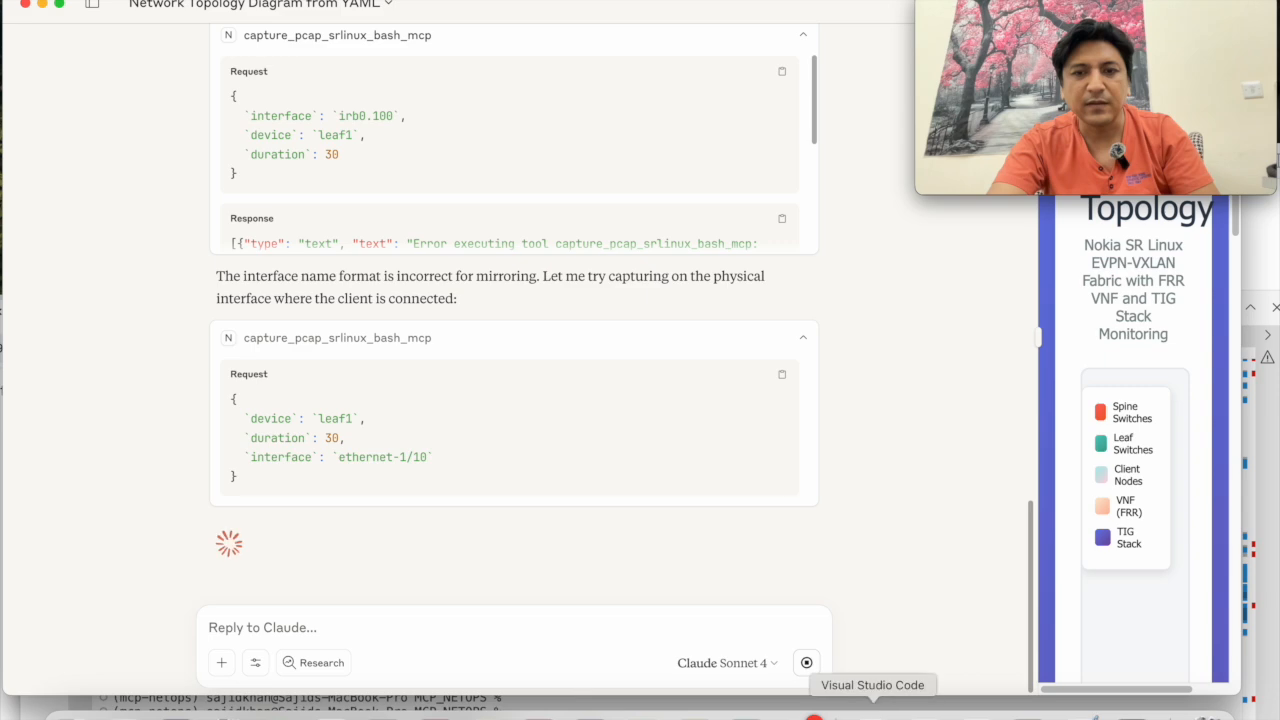
Switch to Visual Studio Code to check the running 1423-byte ping in the client1 terminal, and return to Claude
click(872, 714)
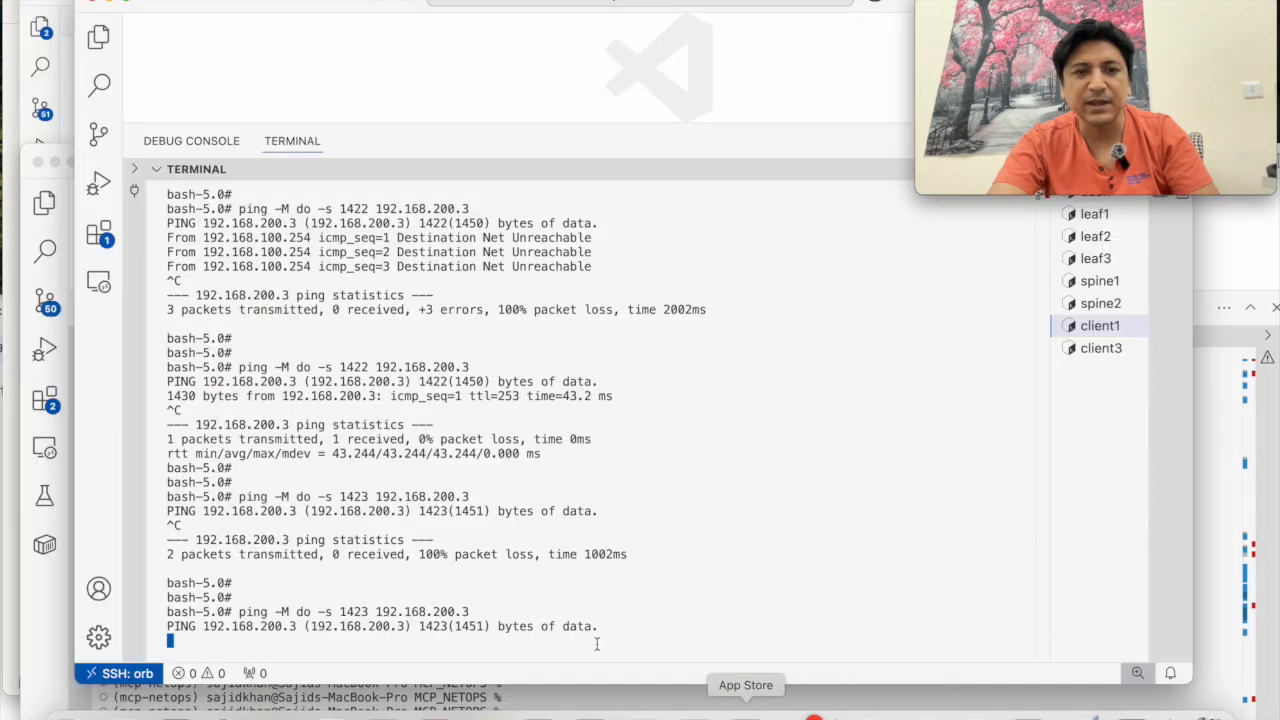
drag(303, 628, 555, 628)
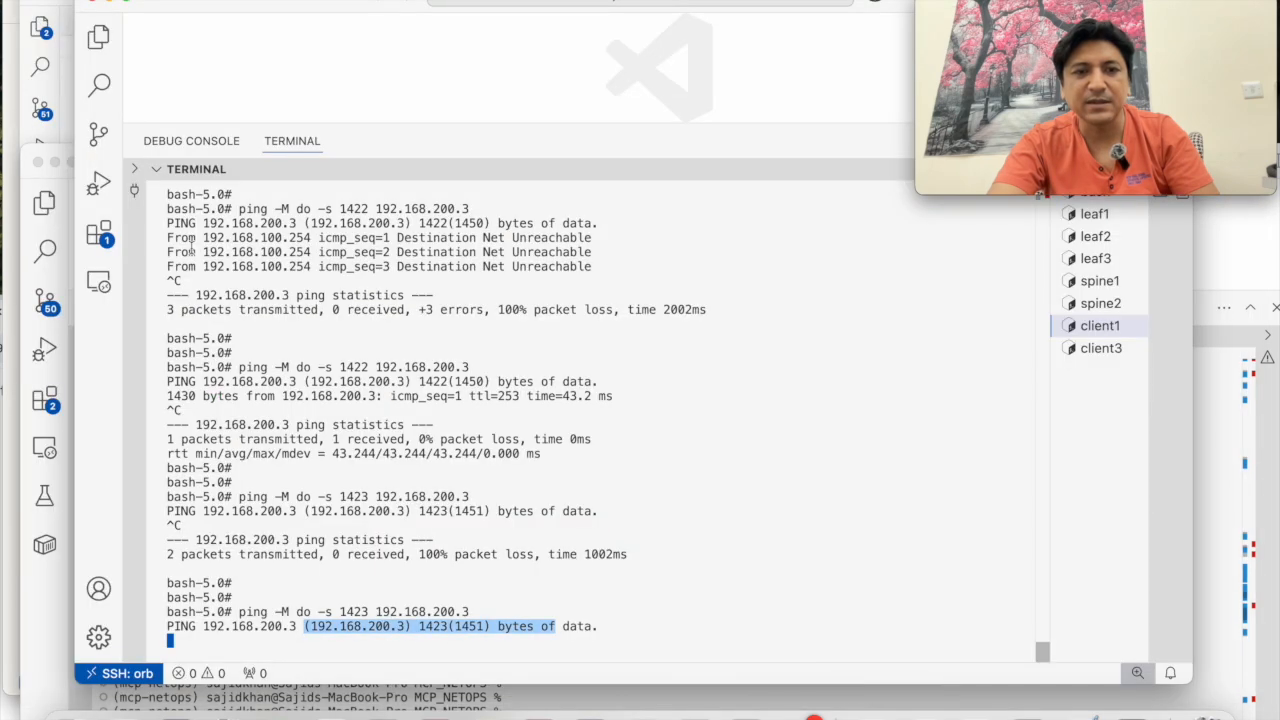
click(117, 4)
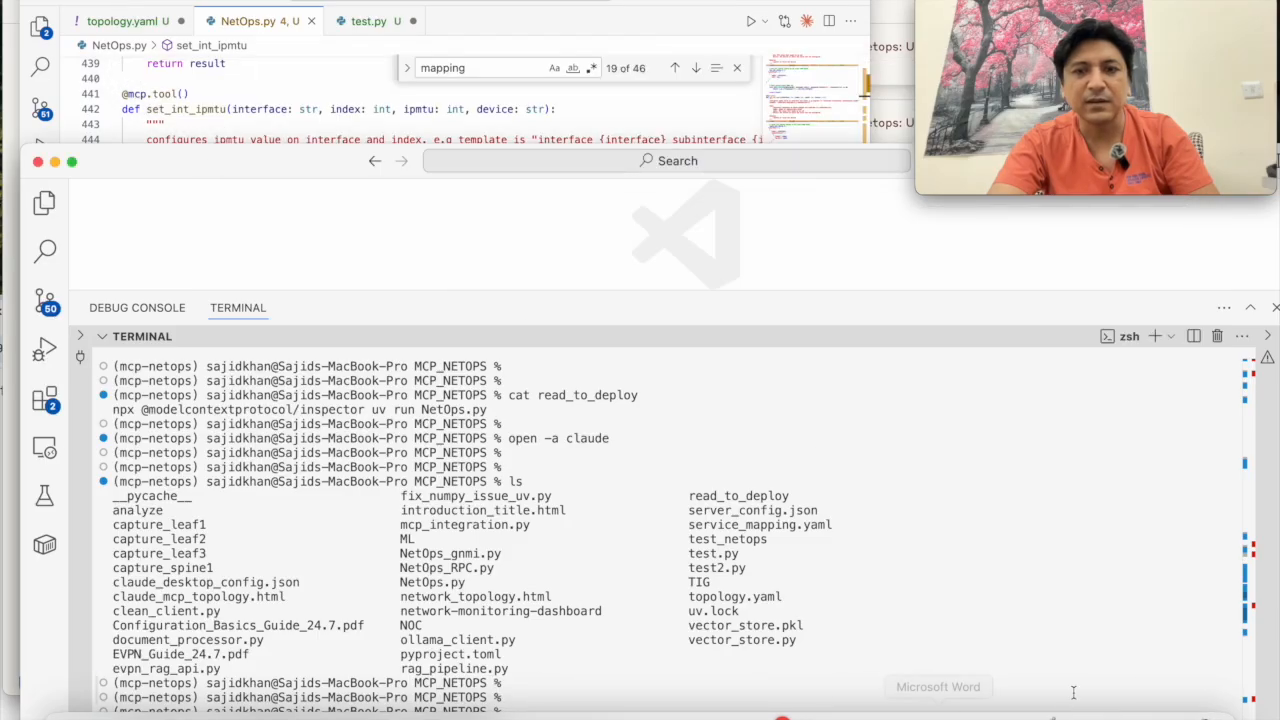
click(938, 712)
click(986, 712)
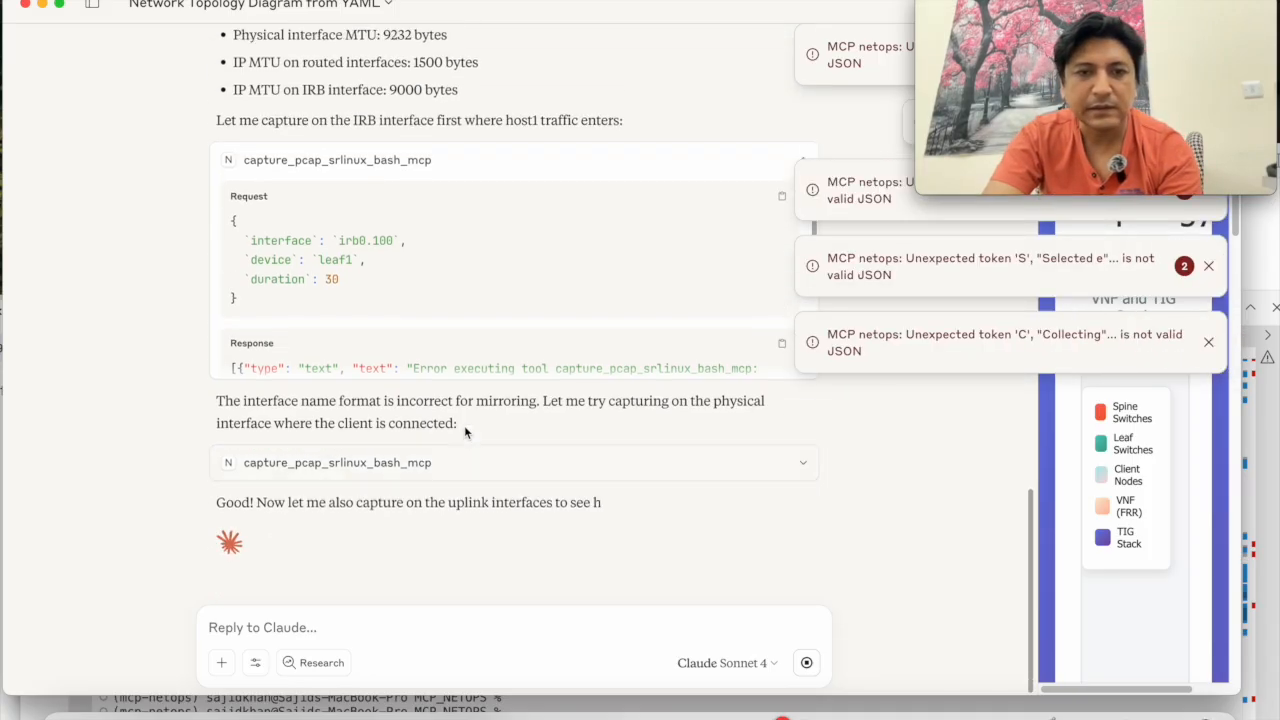
Expand the ethernet-1/10 capture call to examine its response, and read the uplink capture request for ethernet-1/1 on leaf1
click(420, 470)
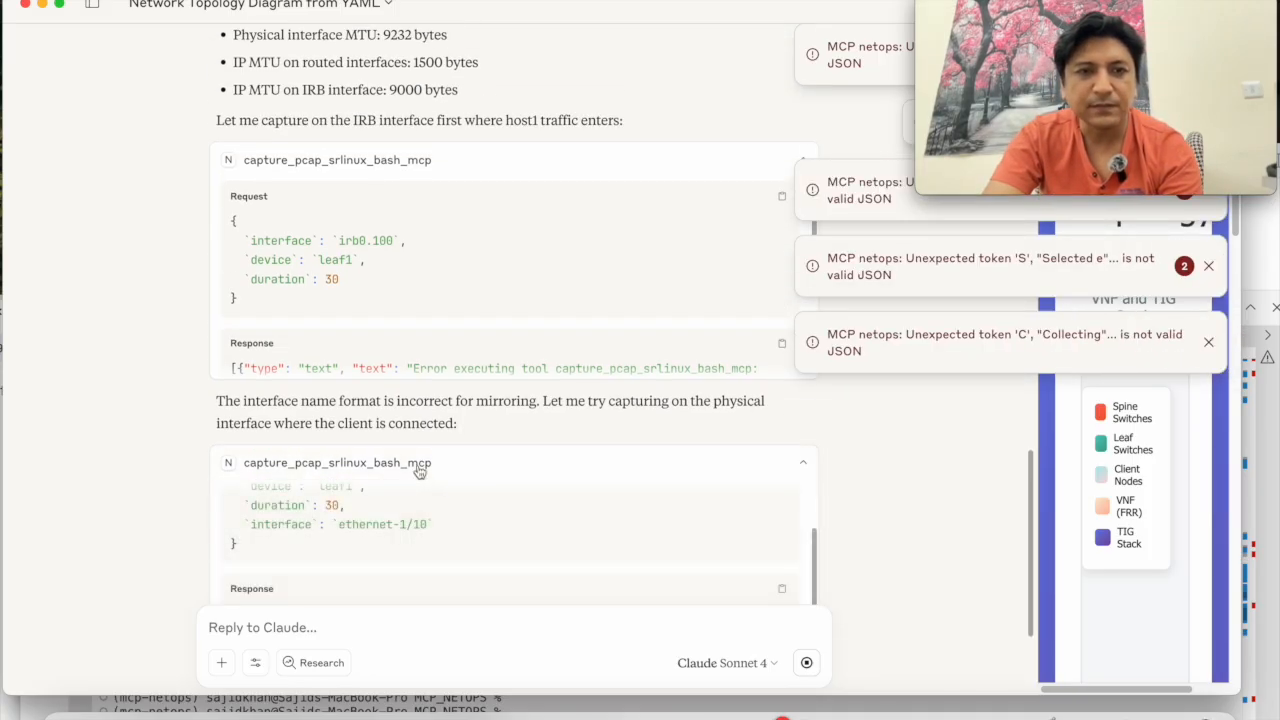
scroll(442, 499, down, 4)
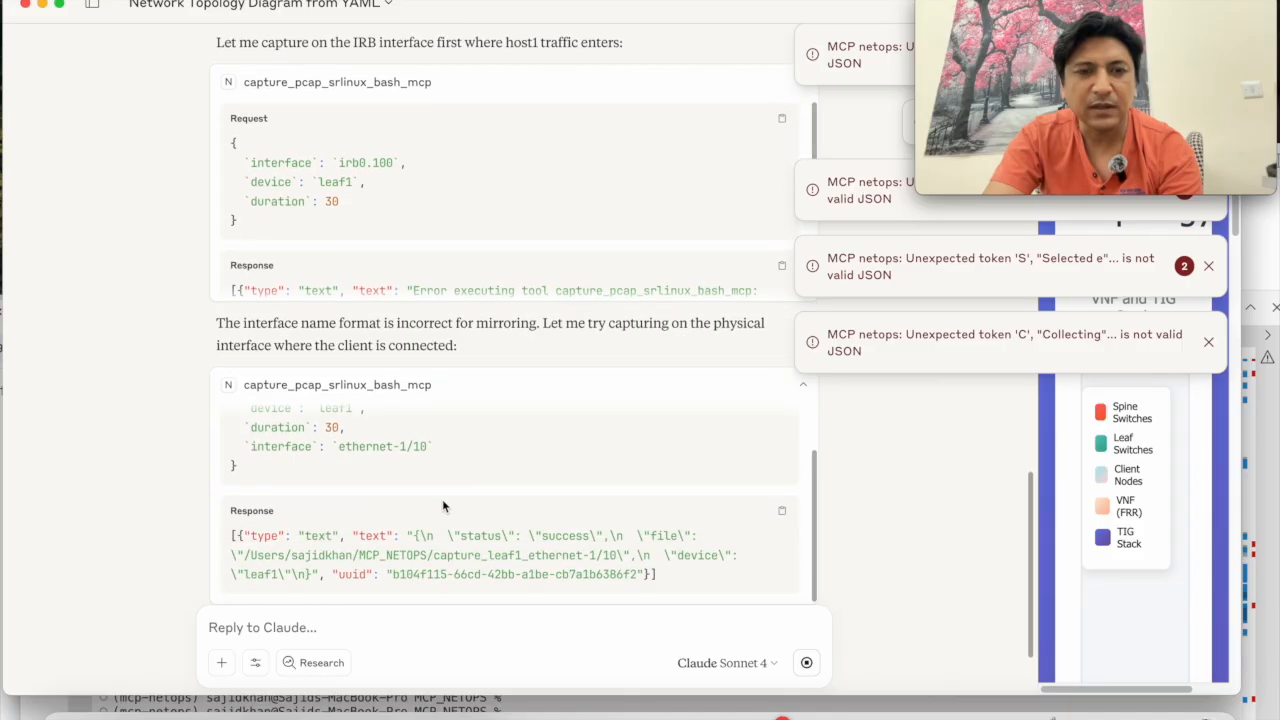
drag(258, 504, 426, 504)
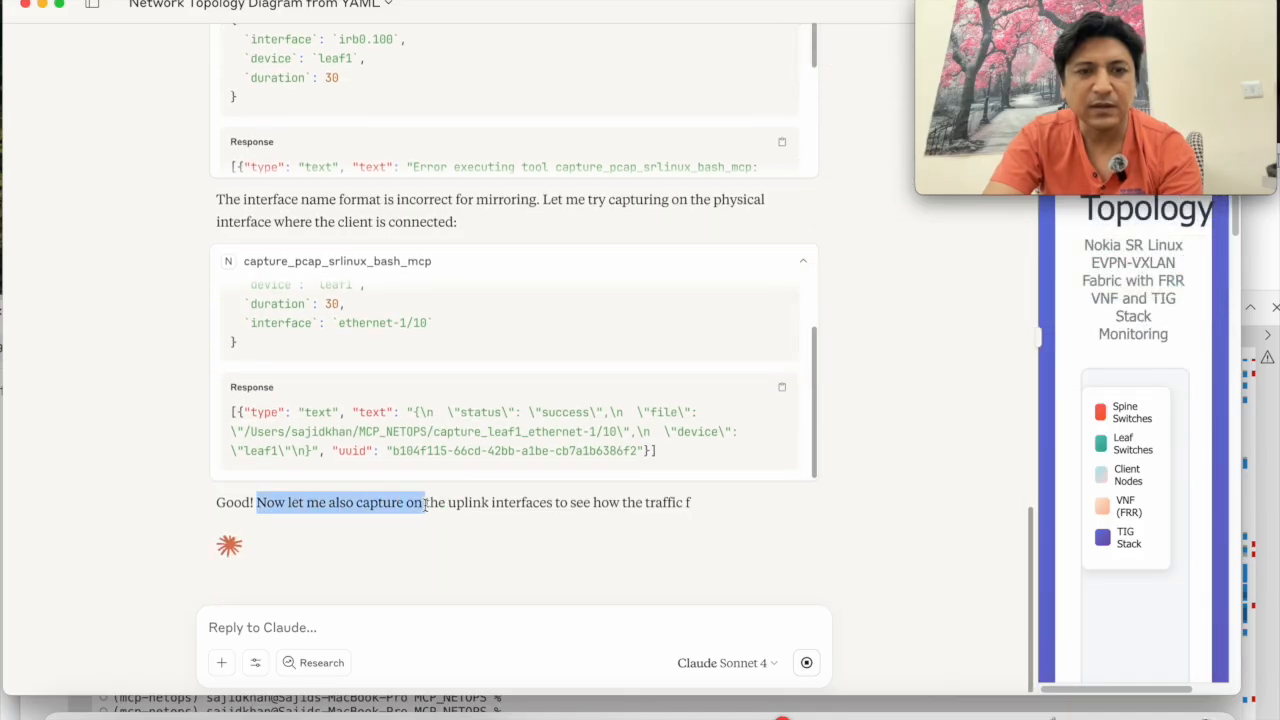
drag(298, 504, 724, 514)
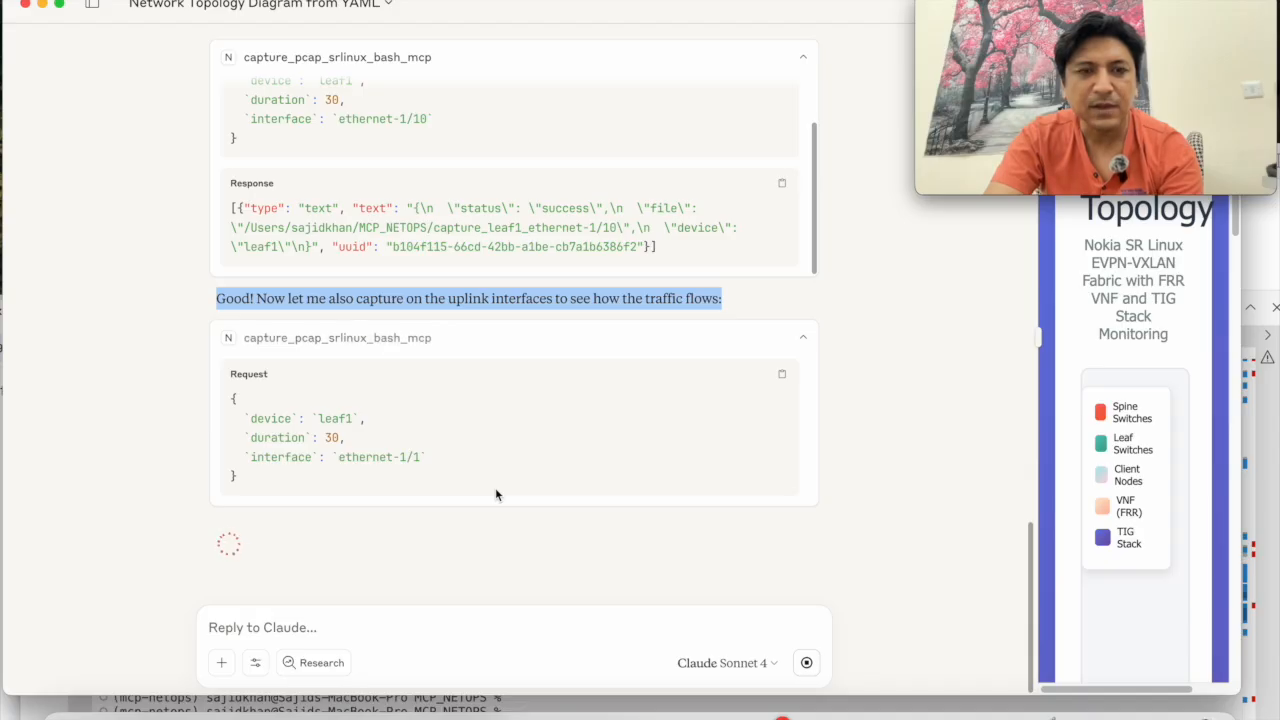
drag(250, 457, 423, 459)
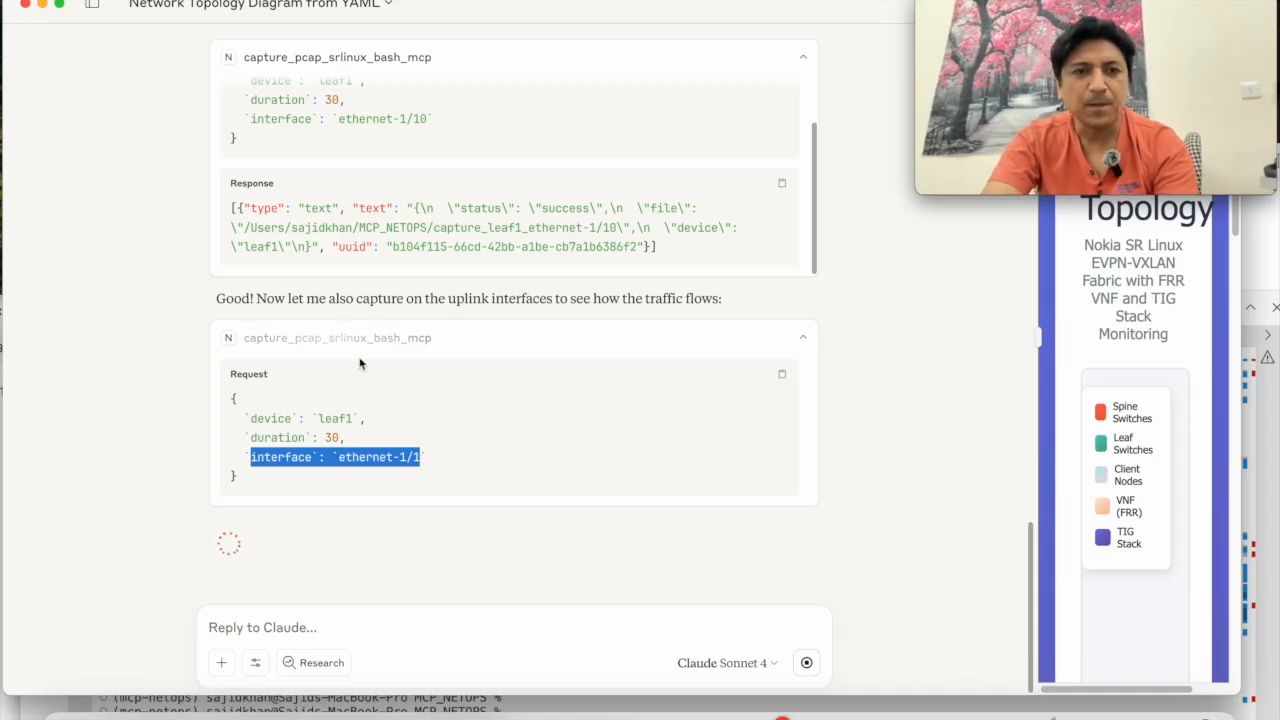
Examine Claude's uplink capture explanation and the duration in the ethernet-1/1 request, checking it against the earlier capture calls
drag(258, 298, 688, 302)
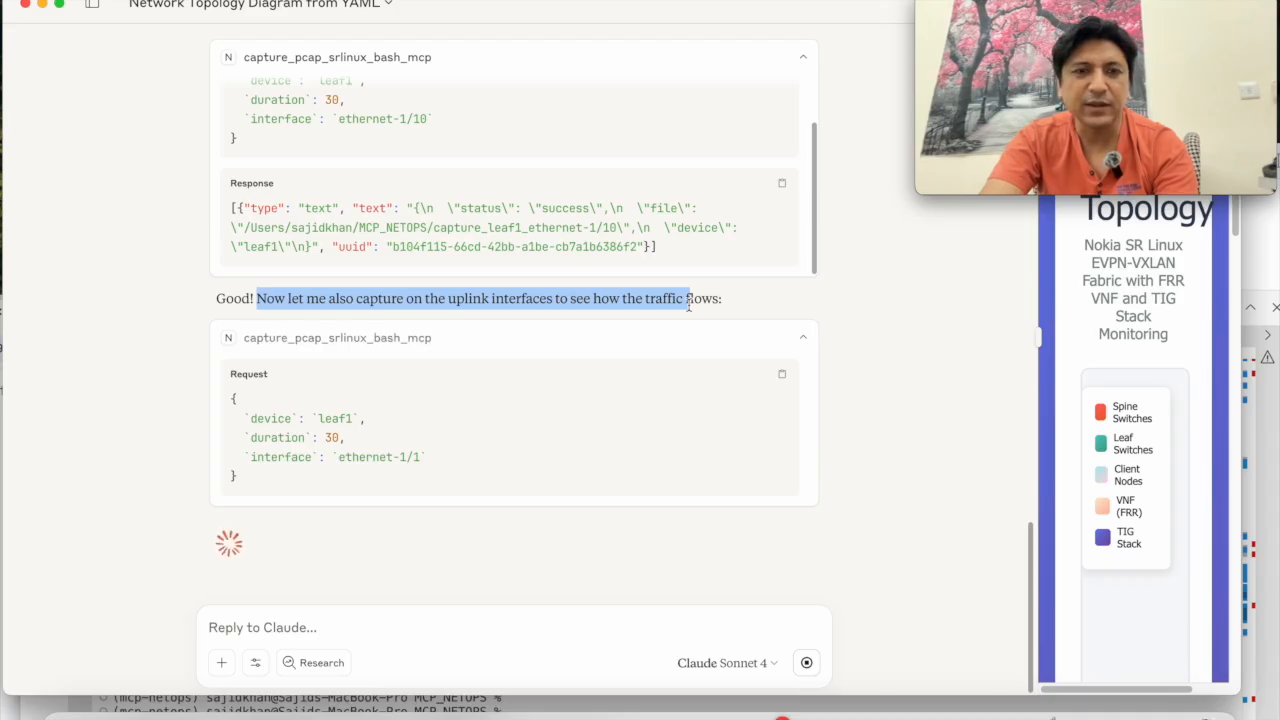
double_click(384, 442)
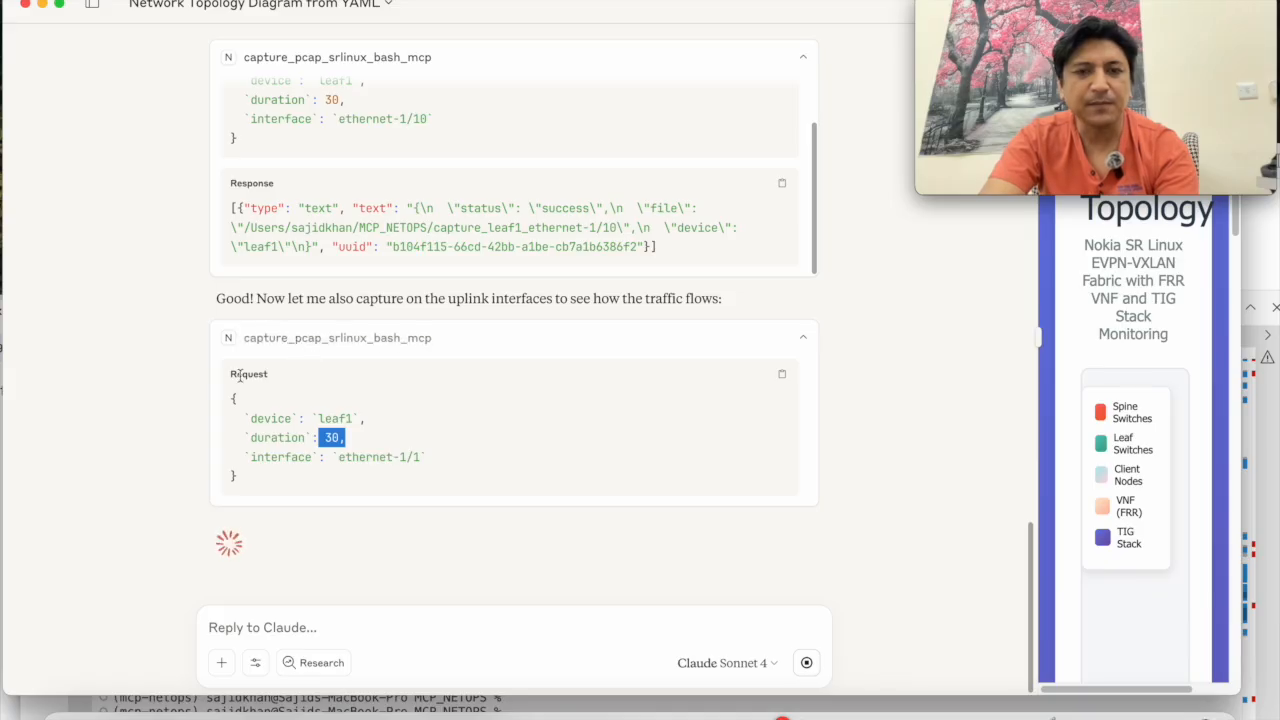
click(204, 389)
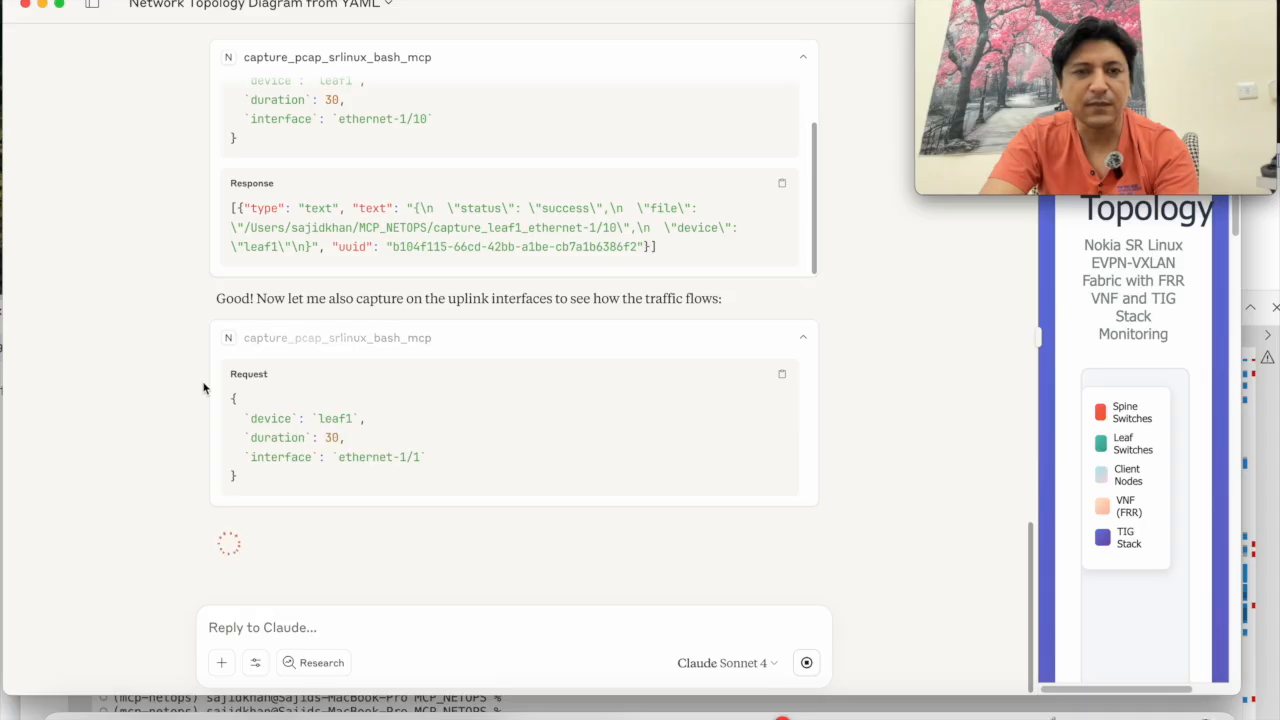
scroll(204, 389, up, 5)
scroll(210, 385, down, 4)
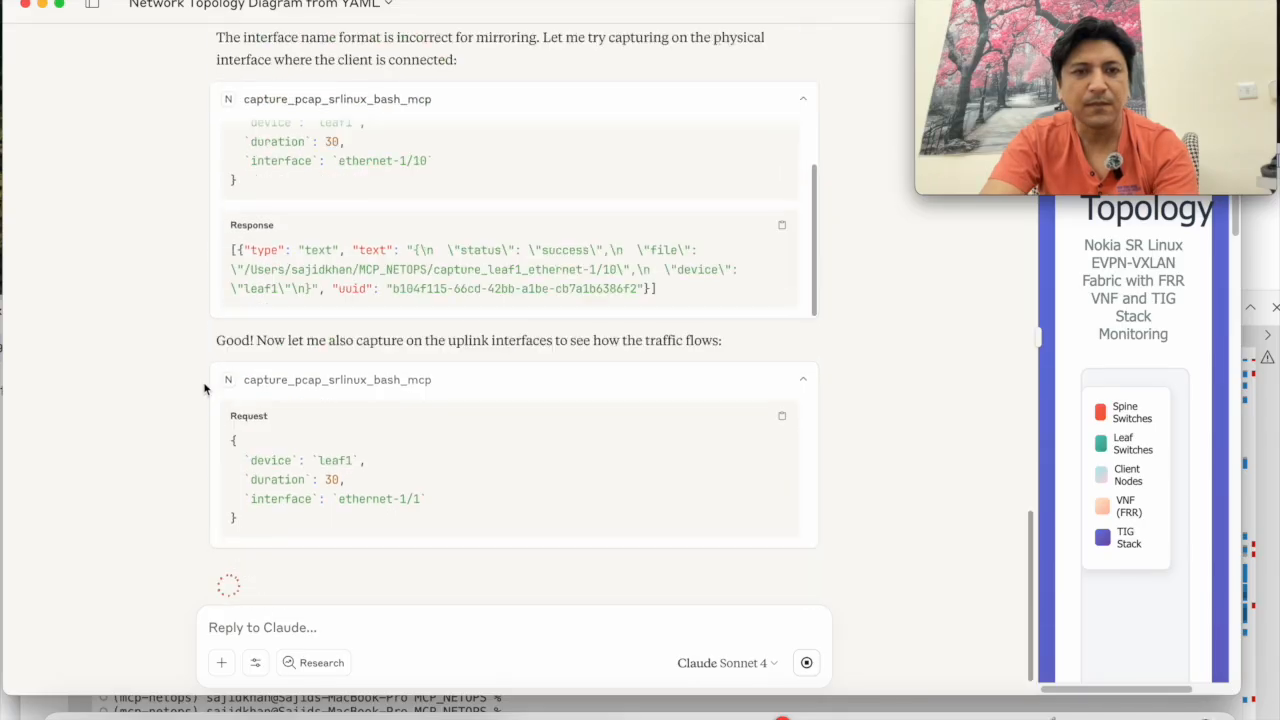
scroll(300, 375, up, 1)
scroll(348, 362, up, 4)
scroll(309, 407, down, 6)
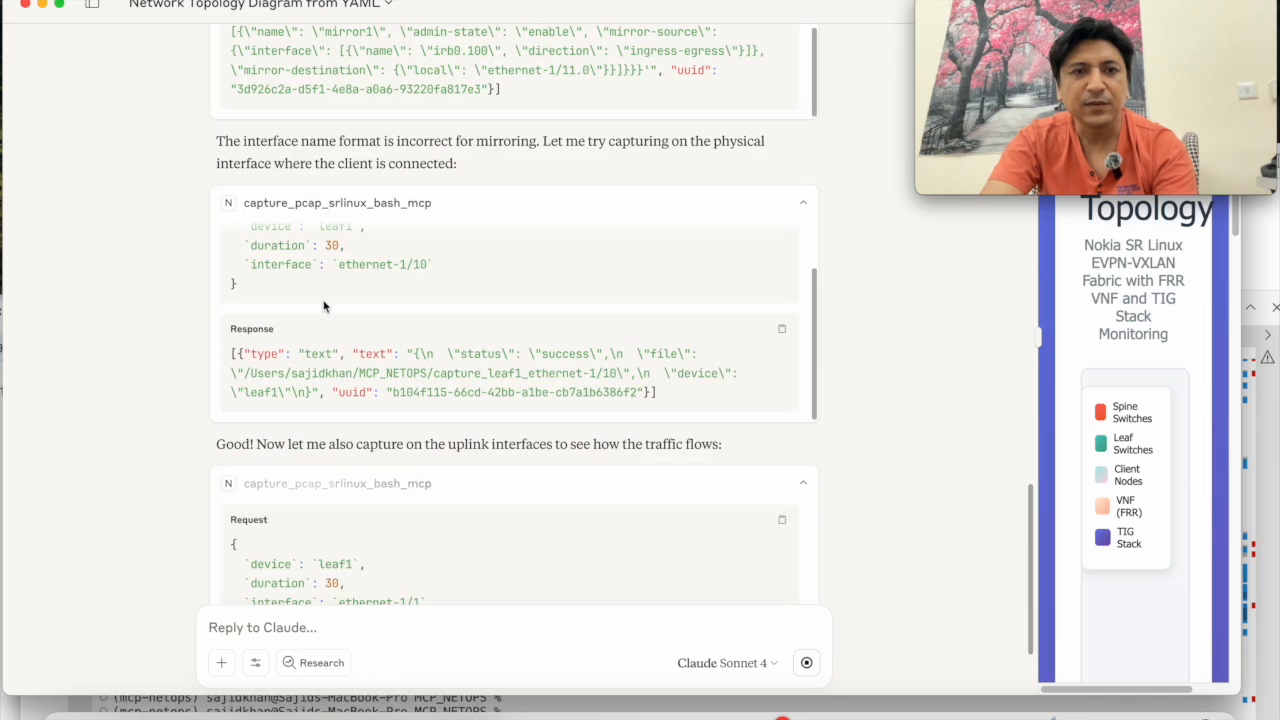
Compare the client-facing ethernet-1/10 interface with the uplink ethernet-1/1 interface in the two leaf1 capture requests
drag(326, 264, 434, 265)
scroll(480, 301, down, 3)
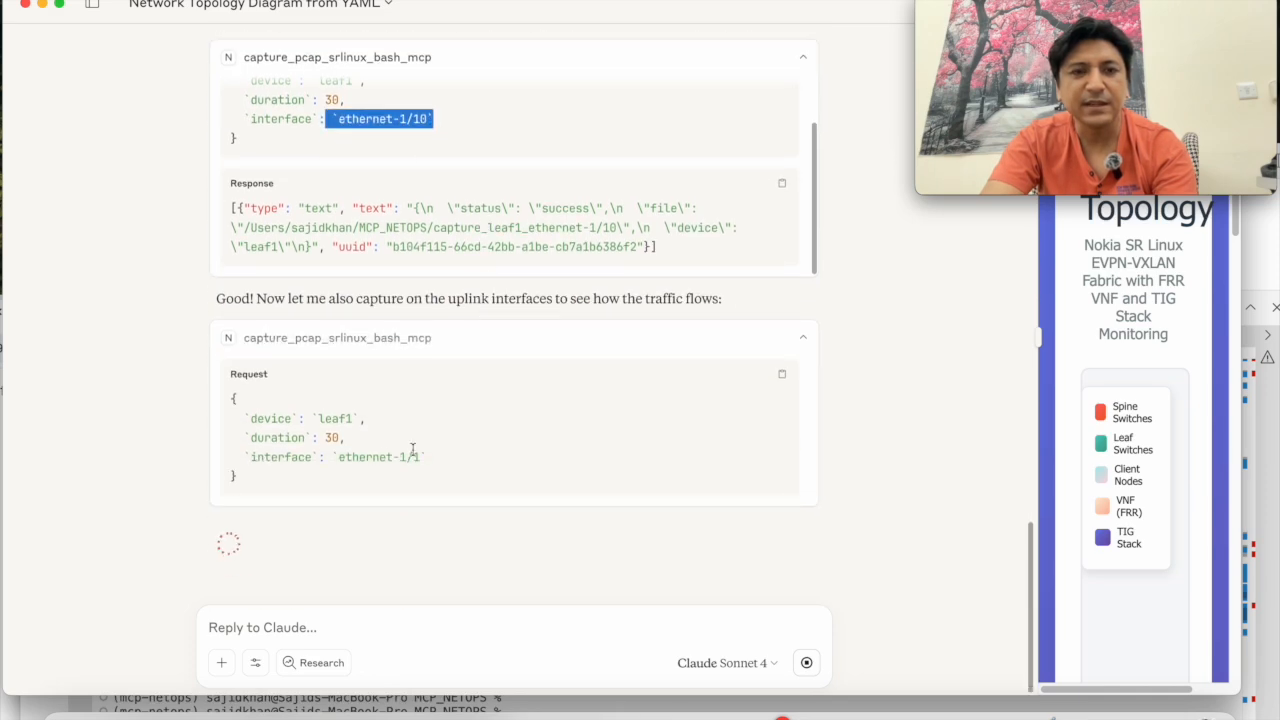
drag(339, 457, 424, 456)
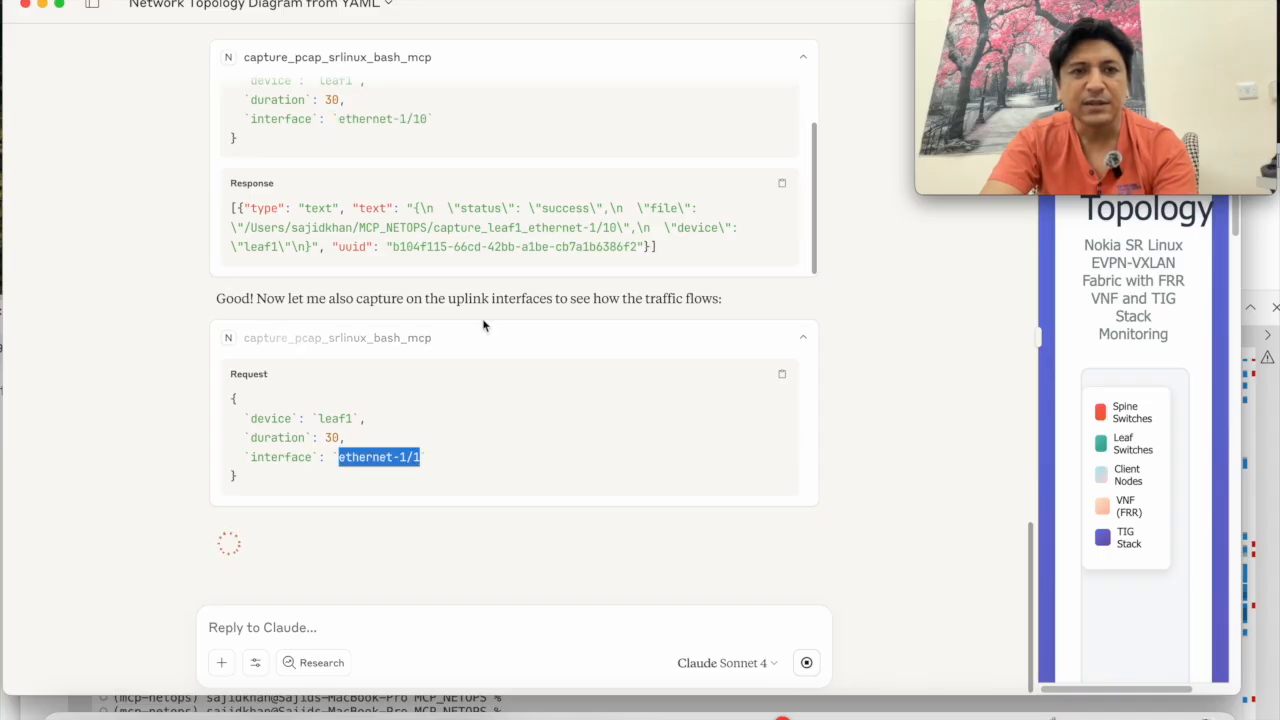
scroll(440, 215, up, 2)
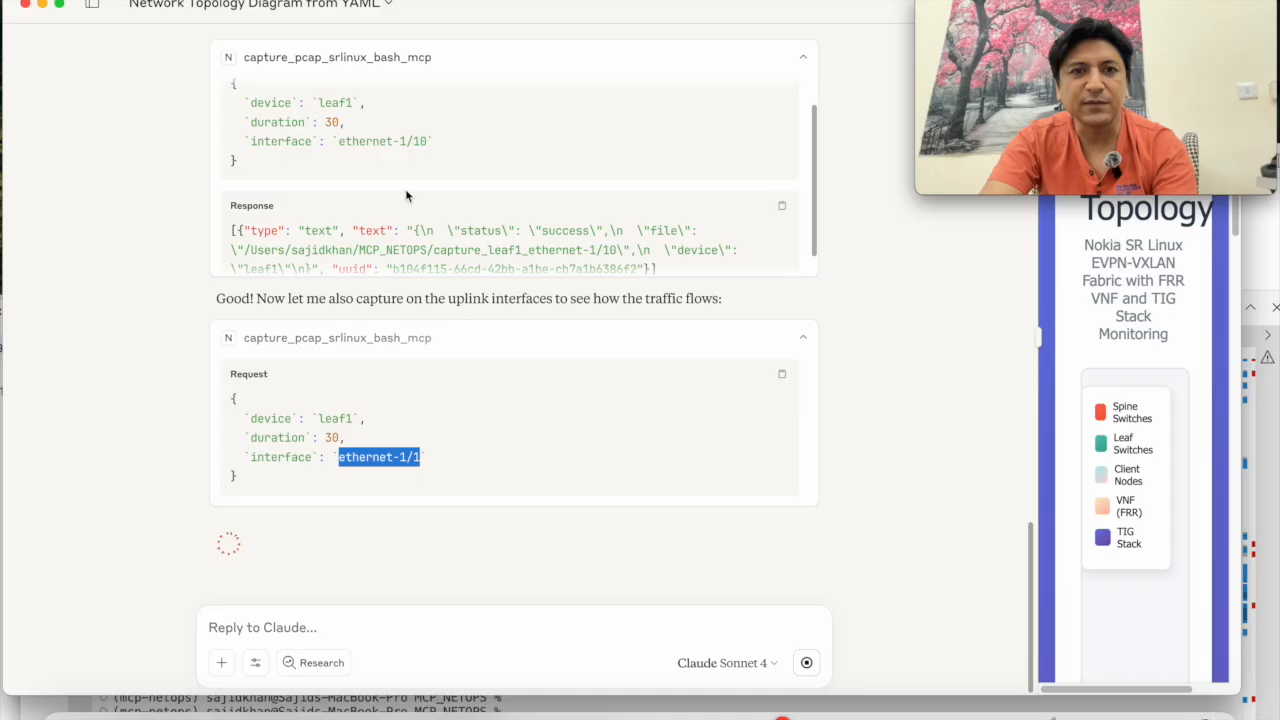
drag(351, 147, 428, 147)
click(910, 347)
scroll(910, 347, up, 1)
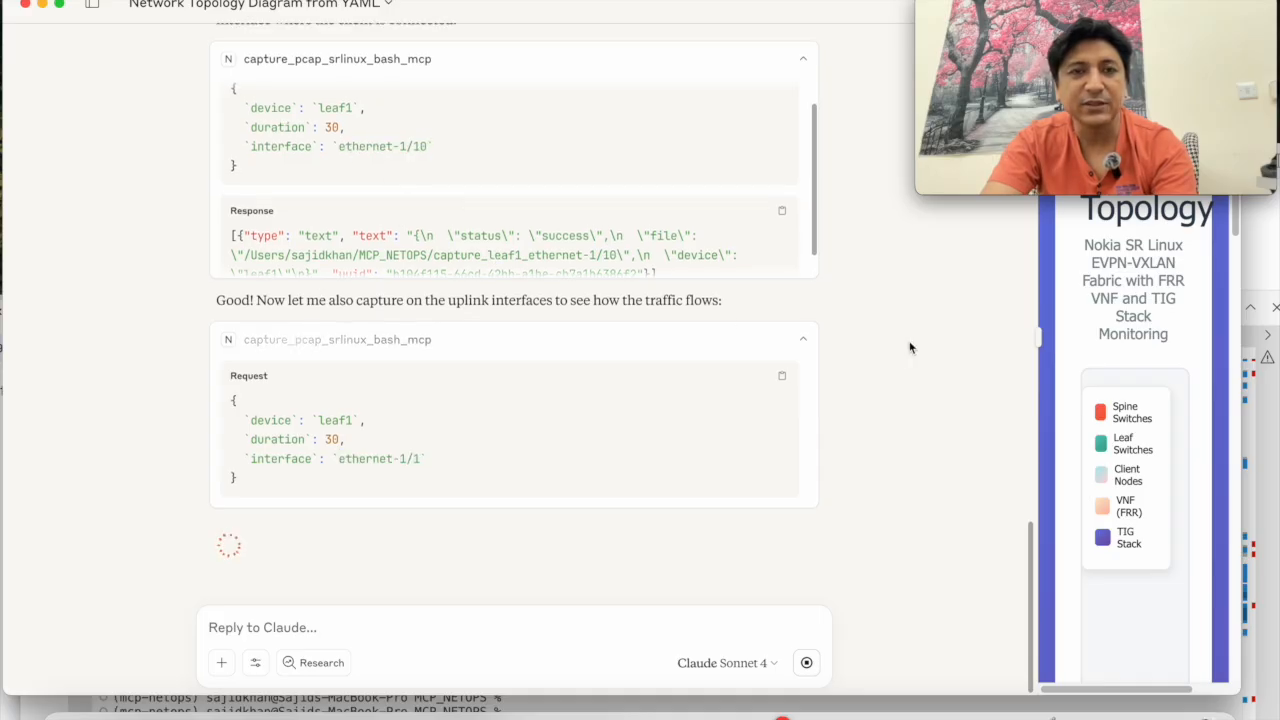
drag(338, 475, 441, 477)
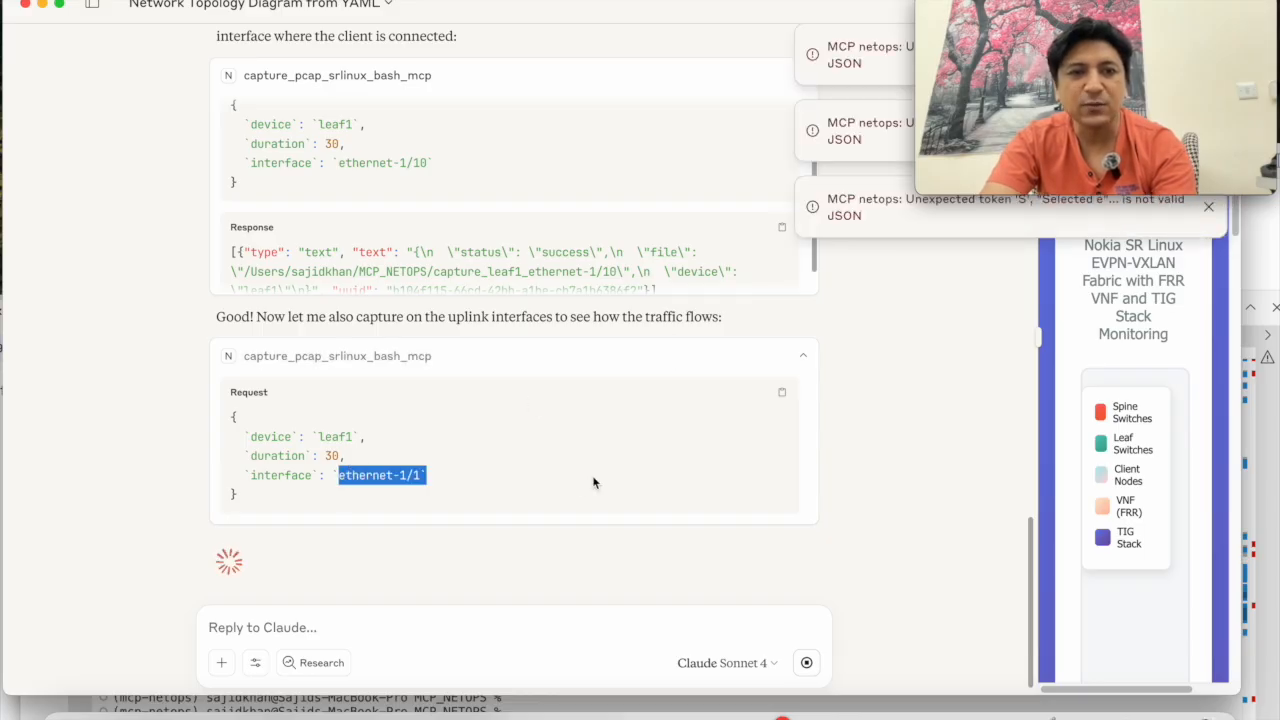
click(892, 438)
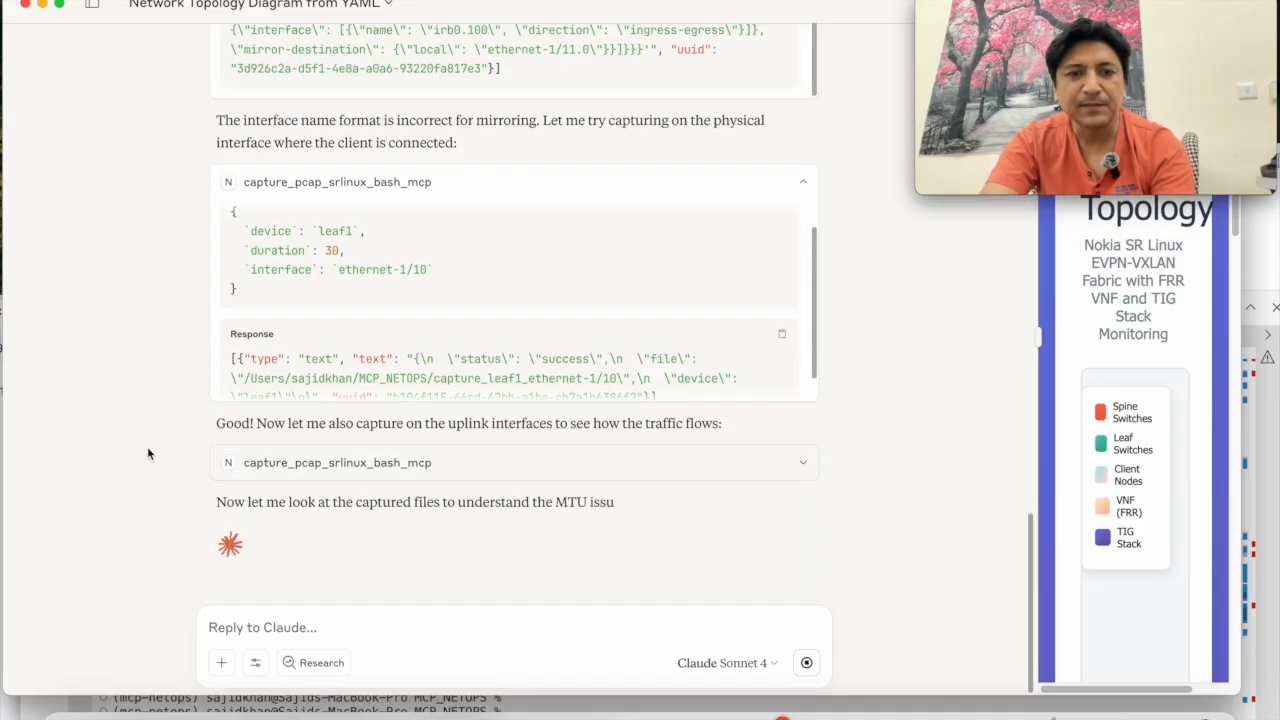
Follow how Claude looks into the captured files, expanding the read_file call to examine the requested path and response
drag(218, 385, 637, 390)
click(148, 413)
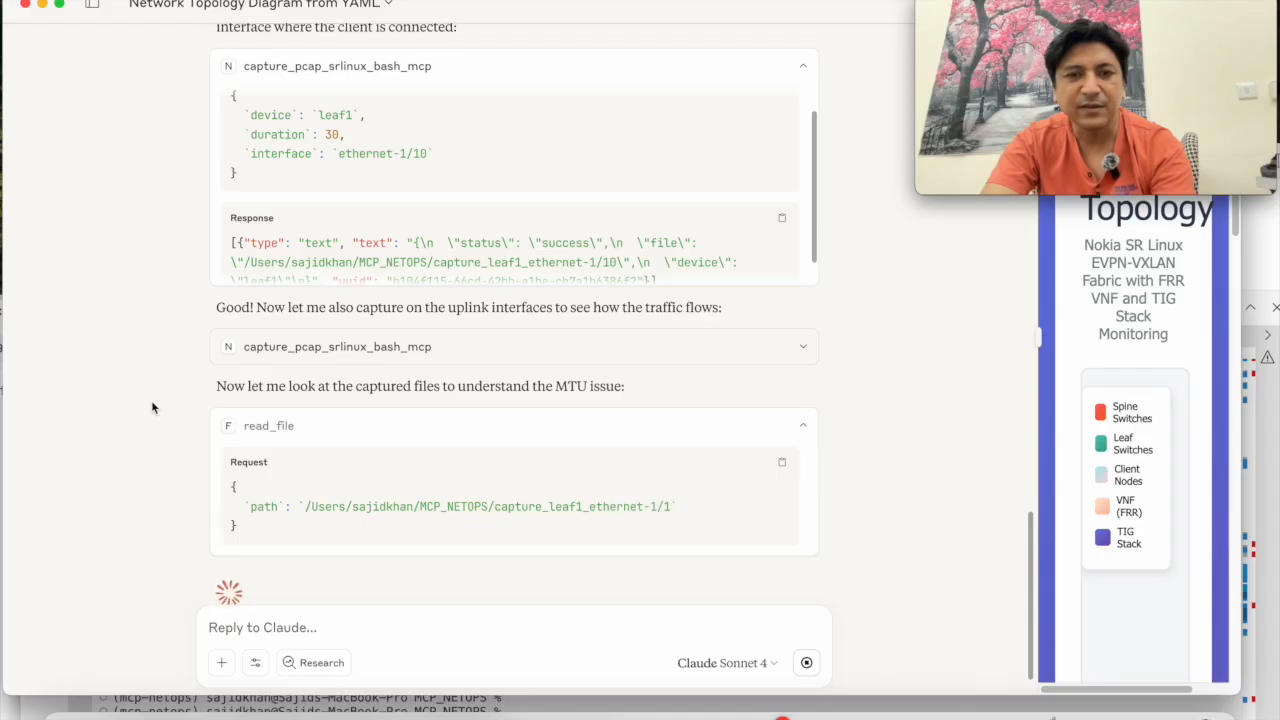
drag(498, 491, 692, 490)
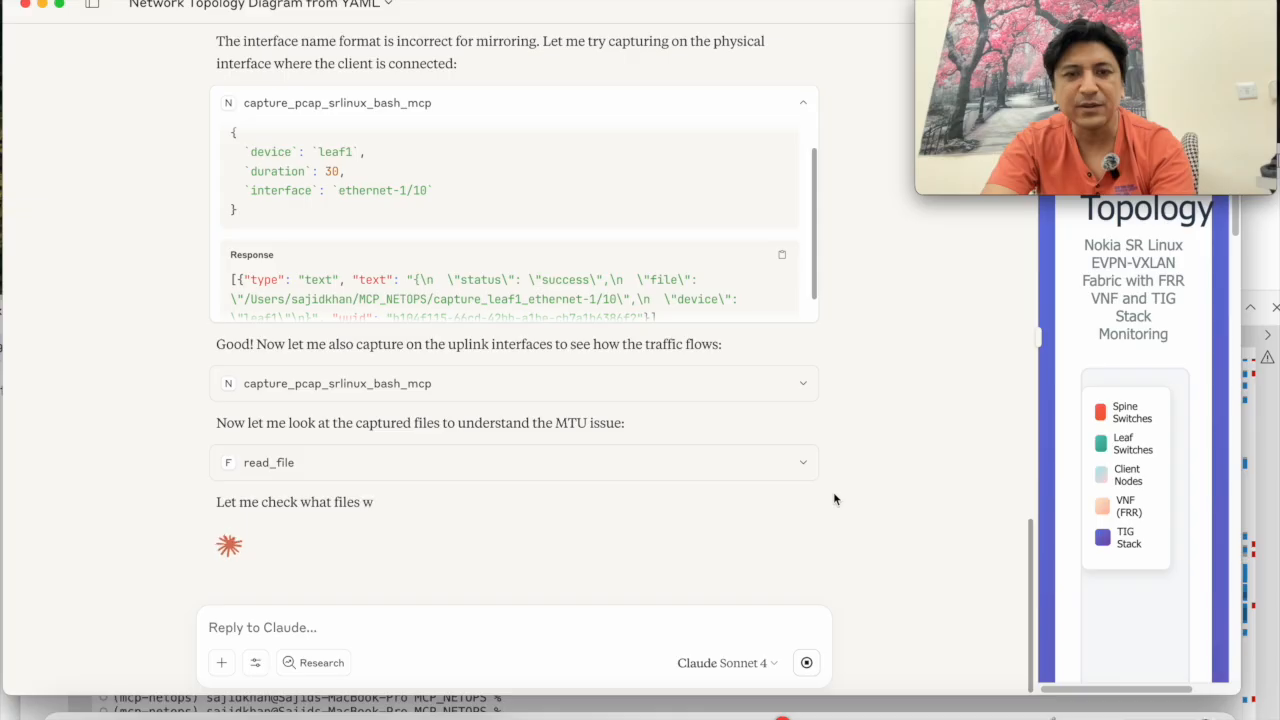
click(703, 470)
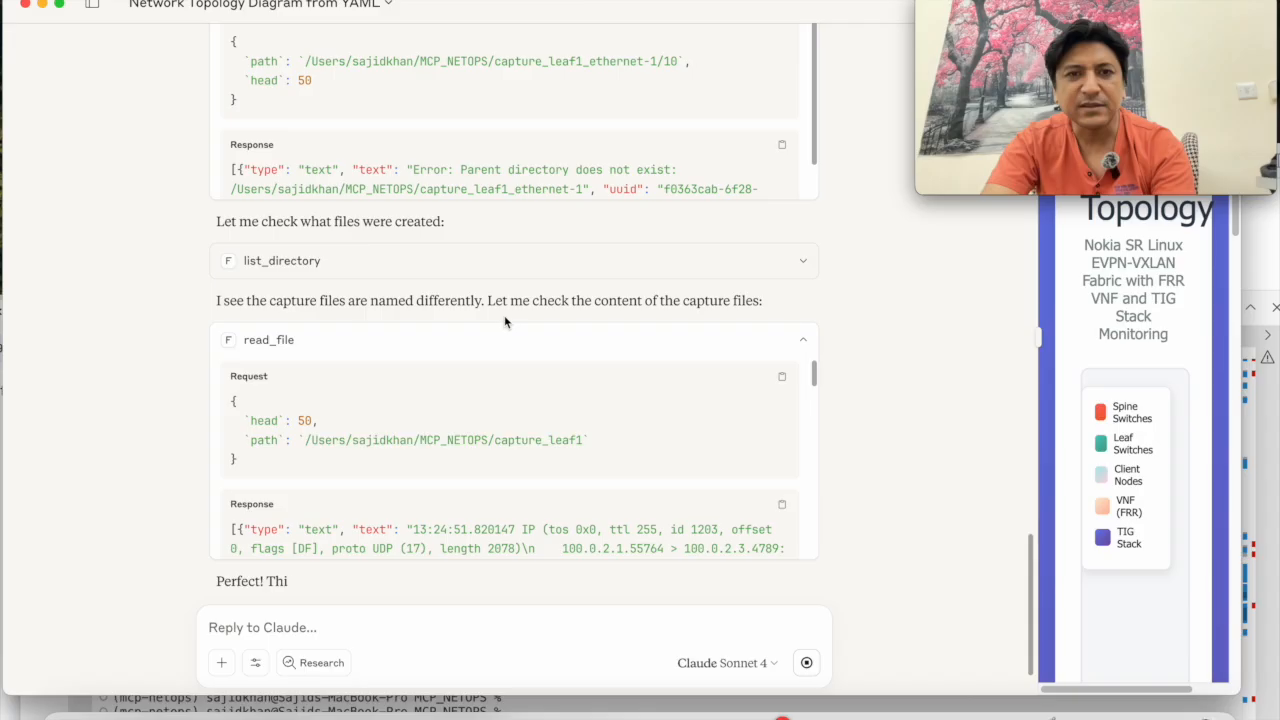
drag(474, 300, 655, 300)
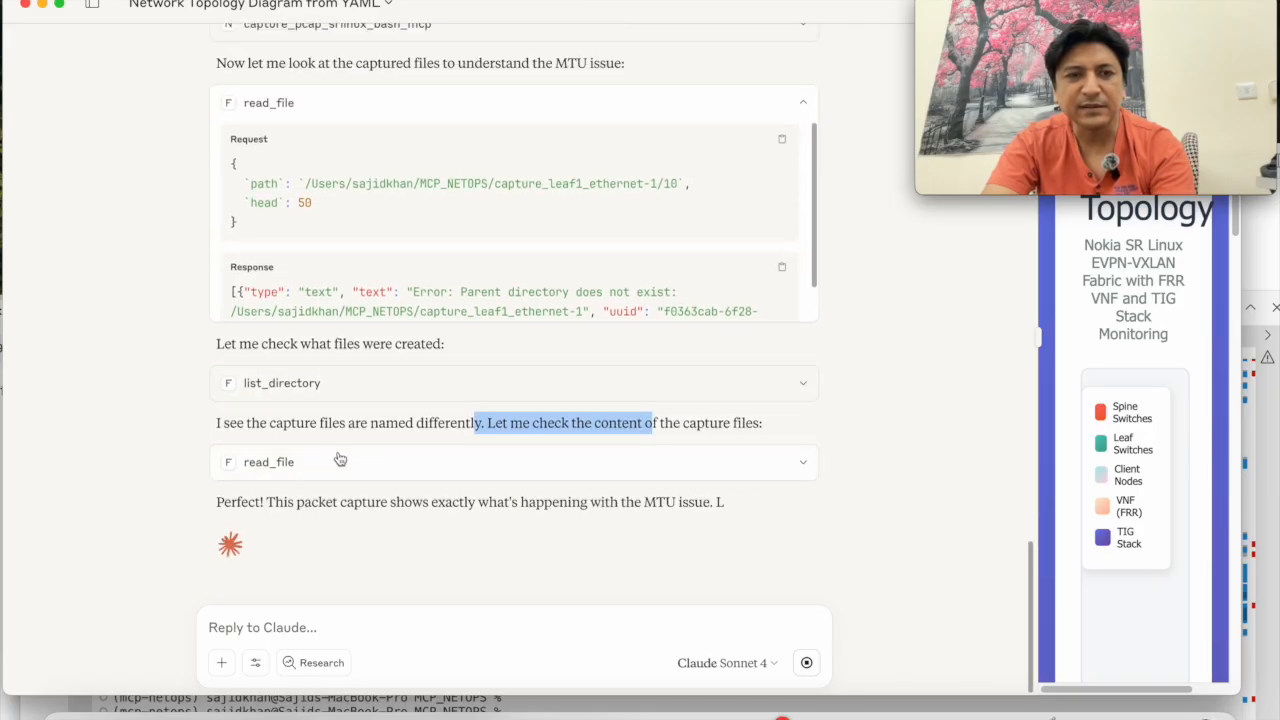
click(119, 424)
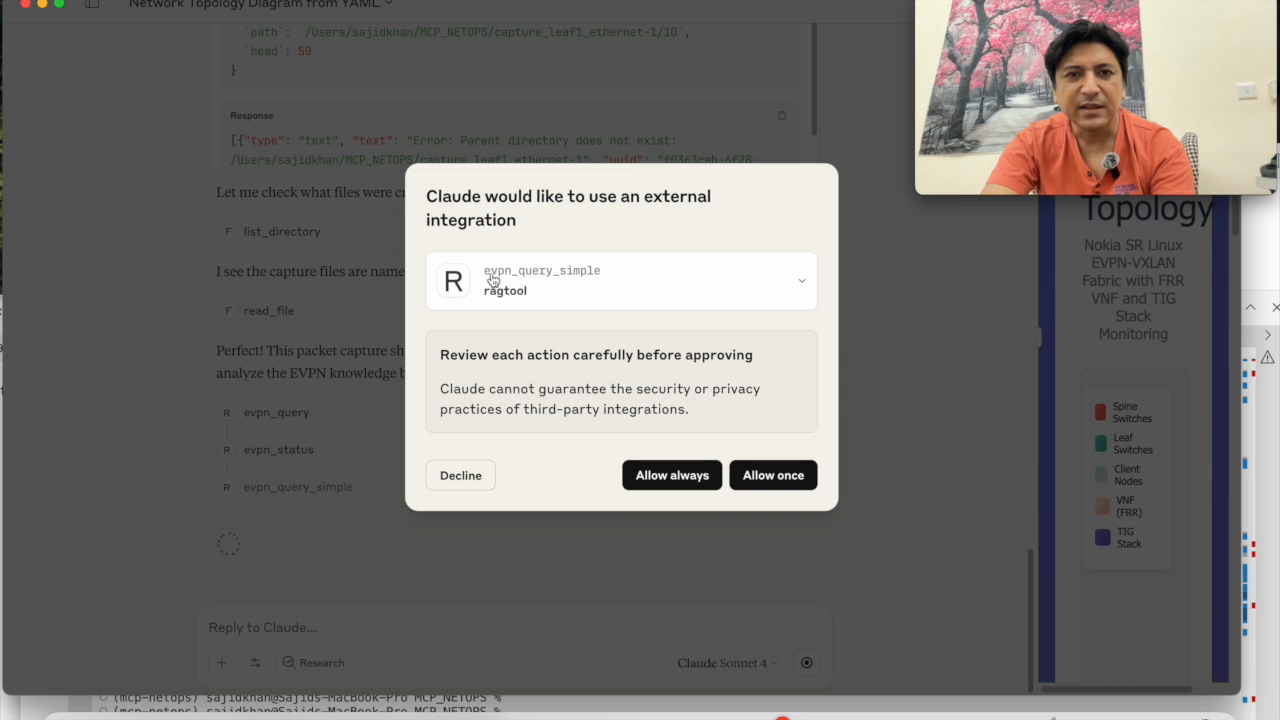
Always allow the ragtool evpn_query_simple integration and expand its call to inspect the query sent to the EVPN knowledge base
click(642, 472)
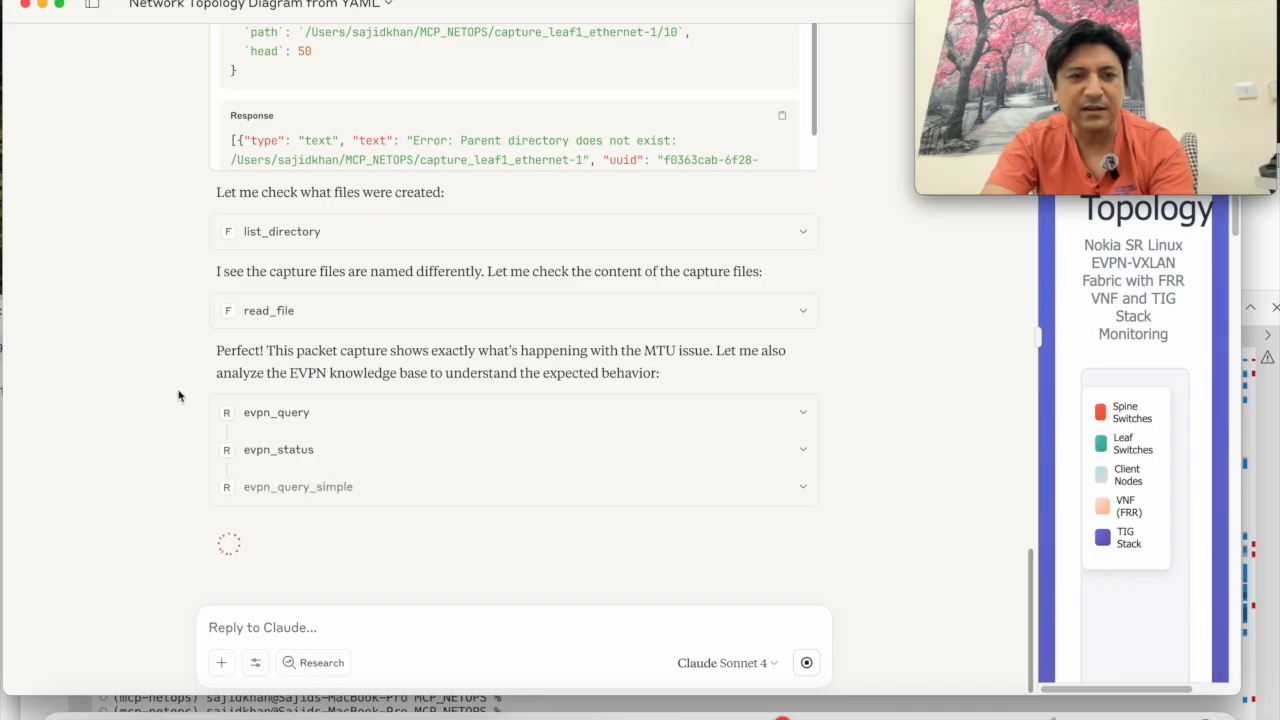
click(349, 468)
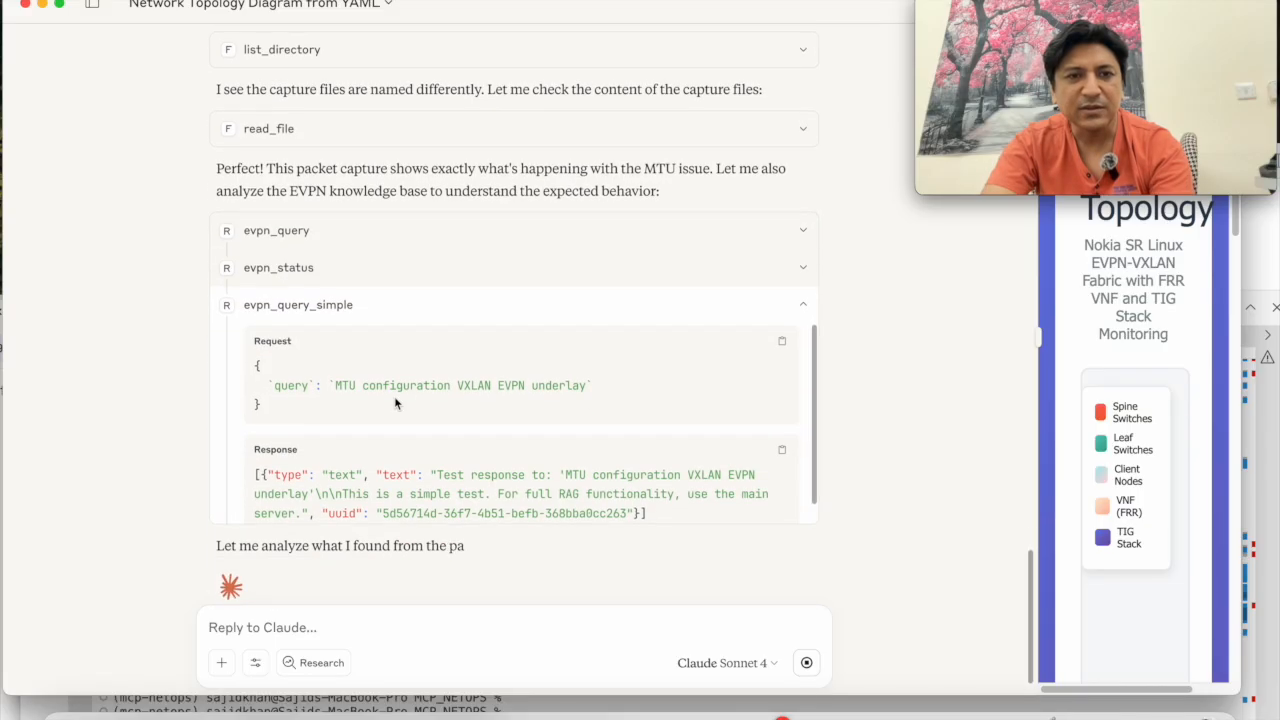
drag(335, 385, 640, 394)
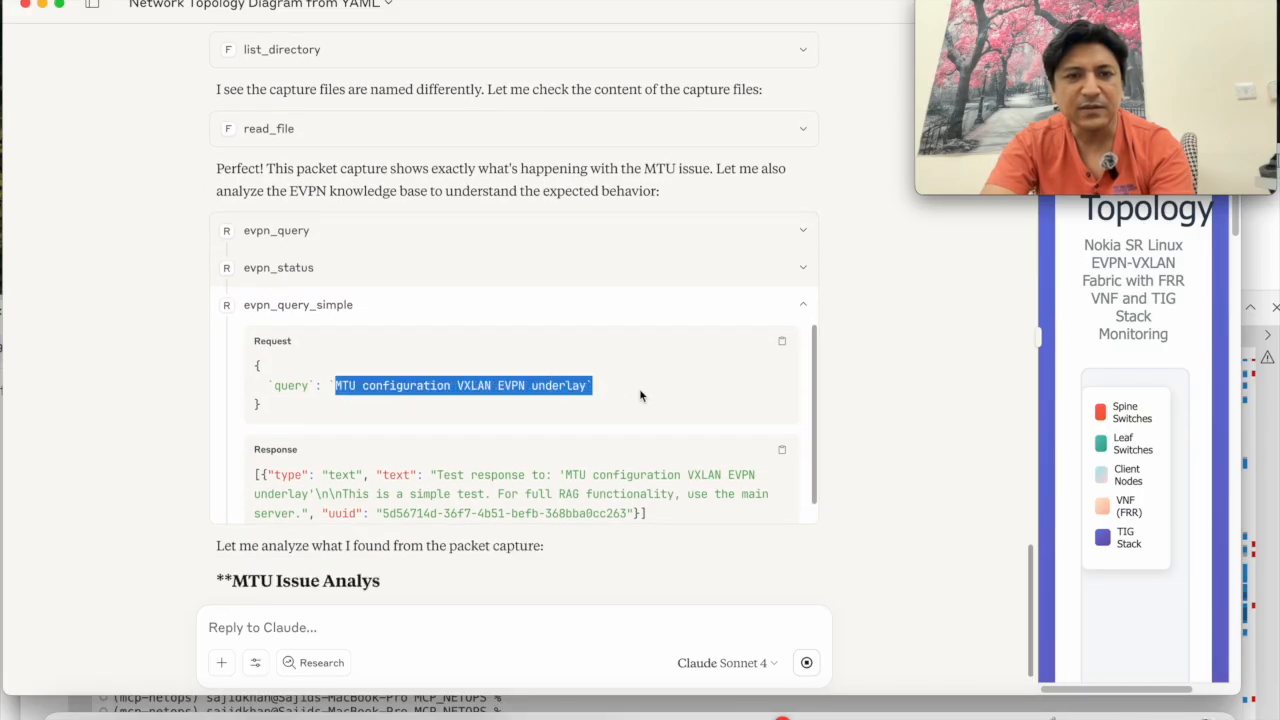
Examine the evpn_query_simple response alongside its MTU configuration VXLAN EVPN underlay query
scroll(600, 447, down, 1)
scroll(251, 440, down, 2)
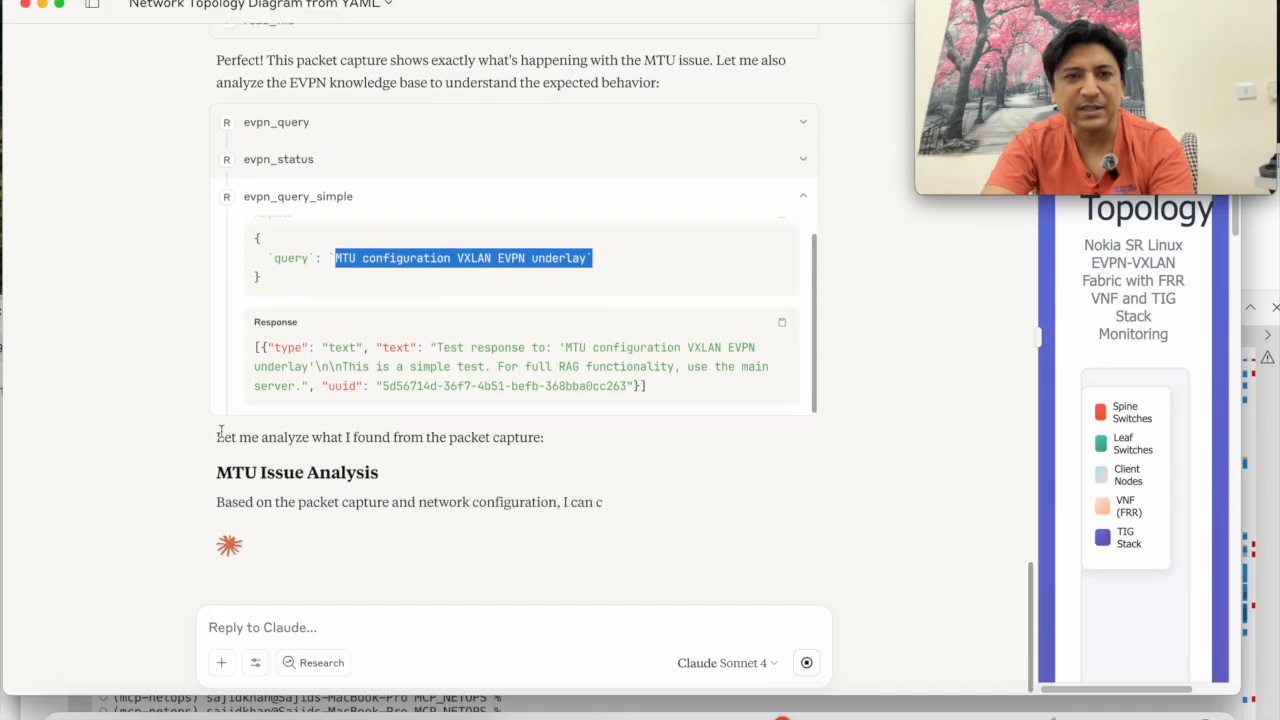
click(125, 437)
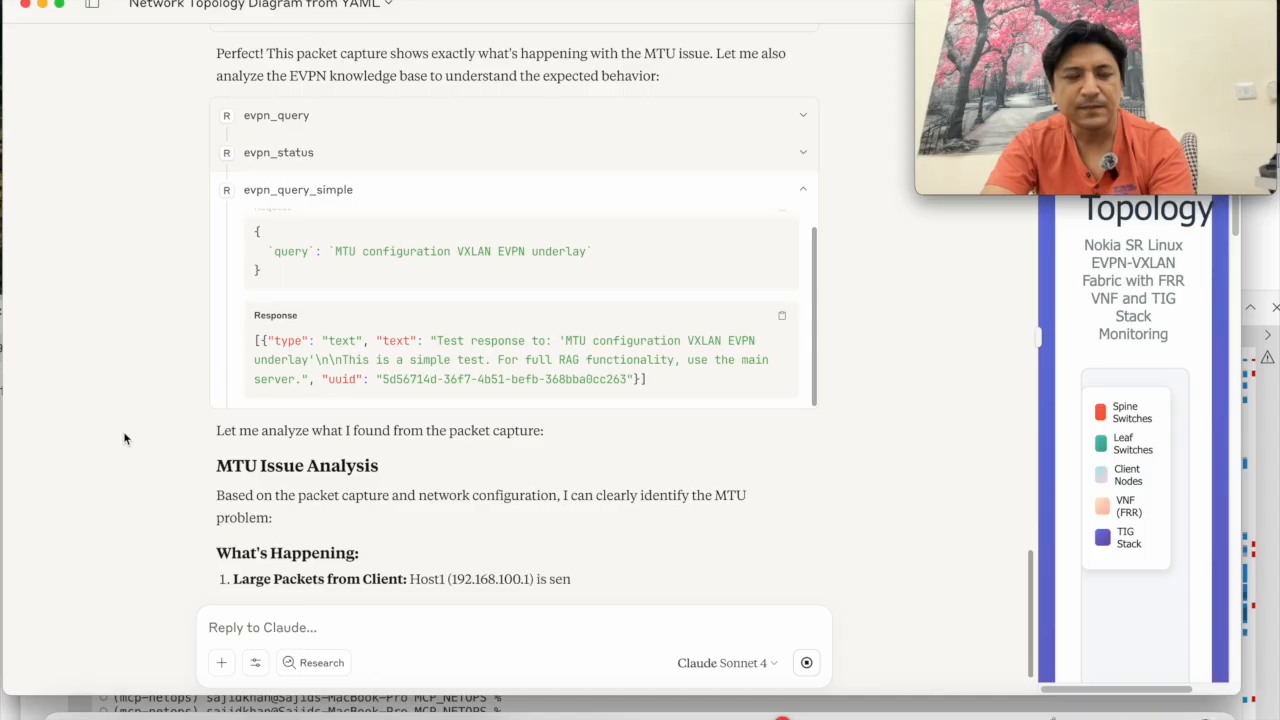
drag(338, 174, 591, 174)
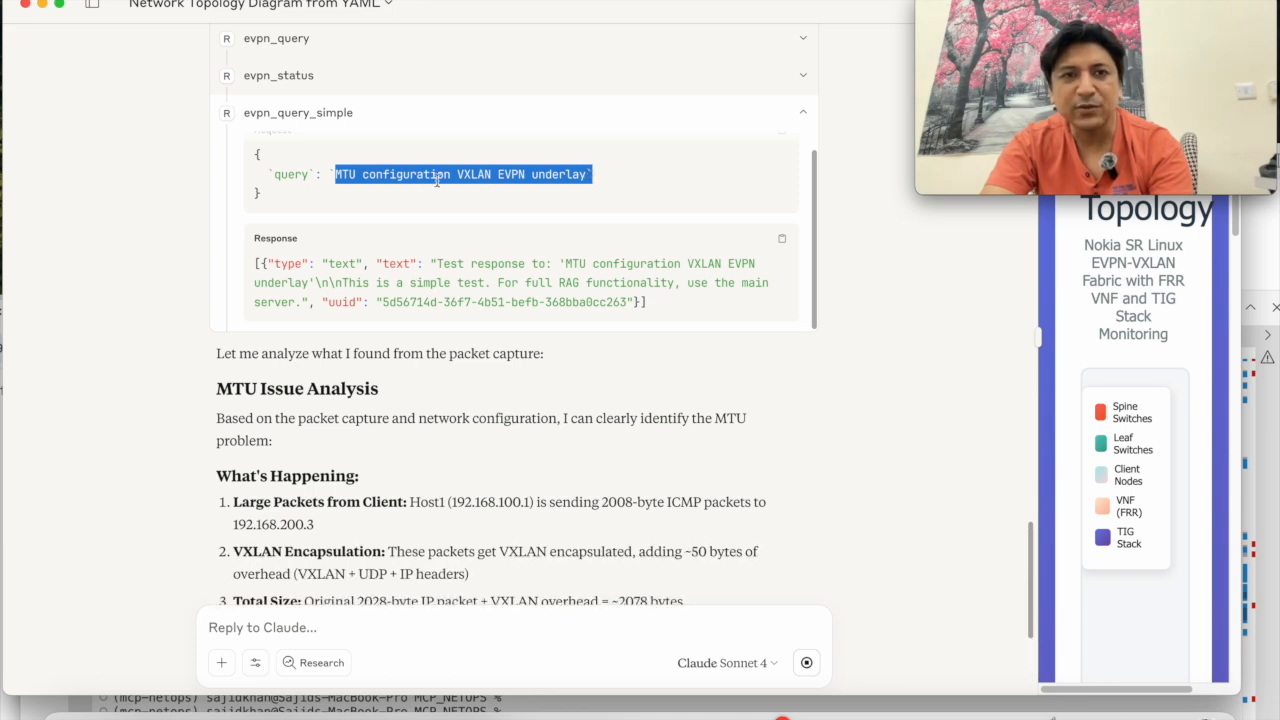
click(570, 176)
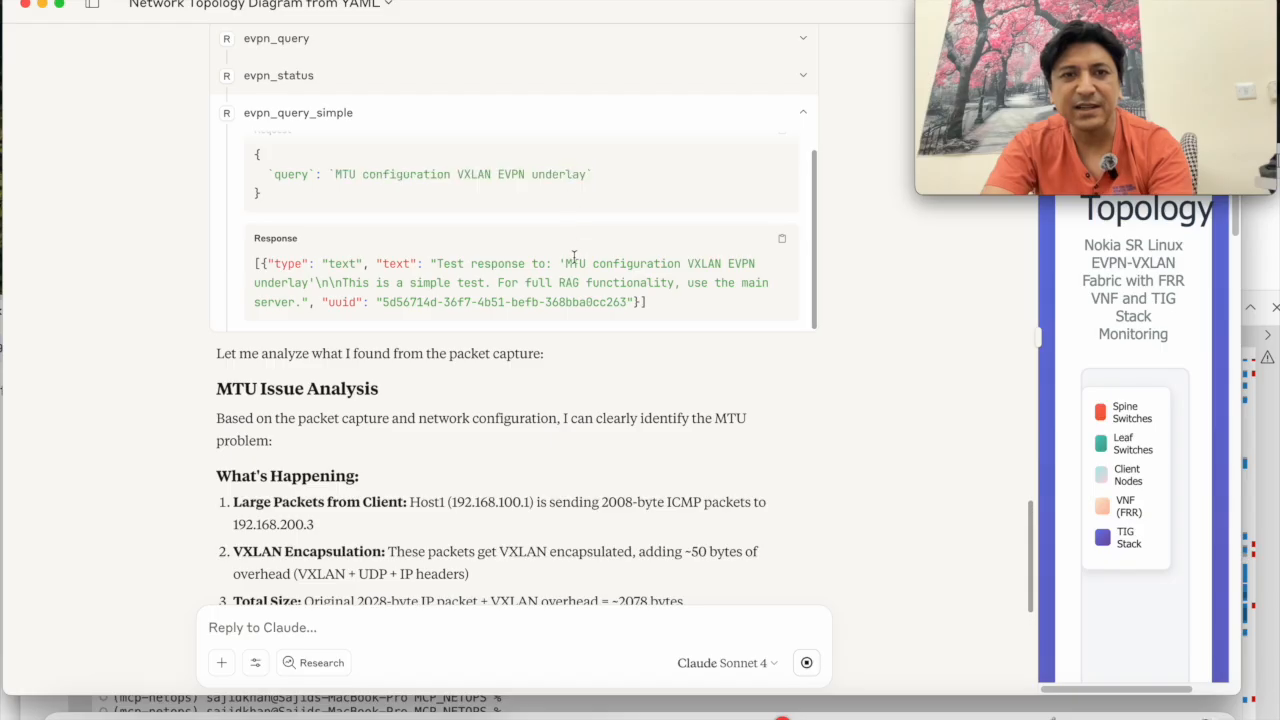
drag(531, 263, 580, 302)
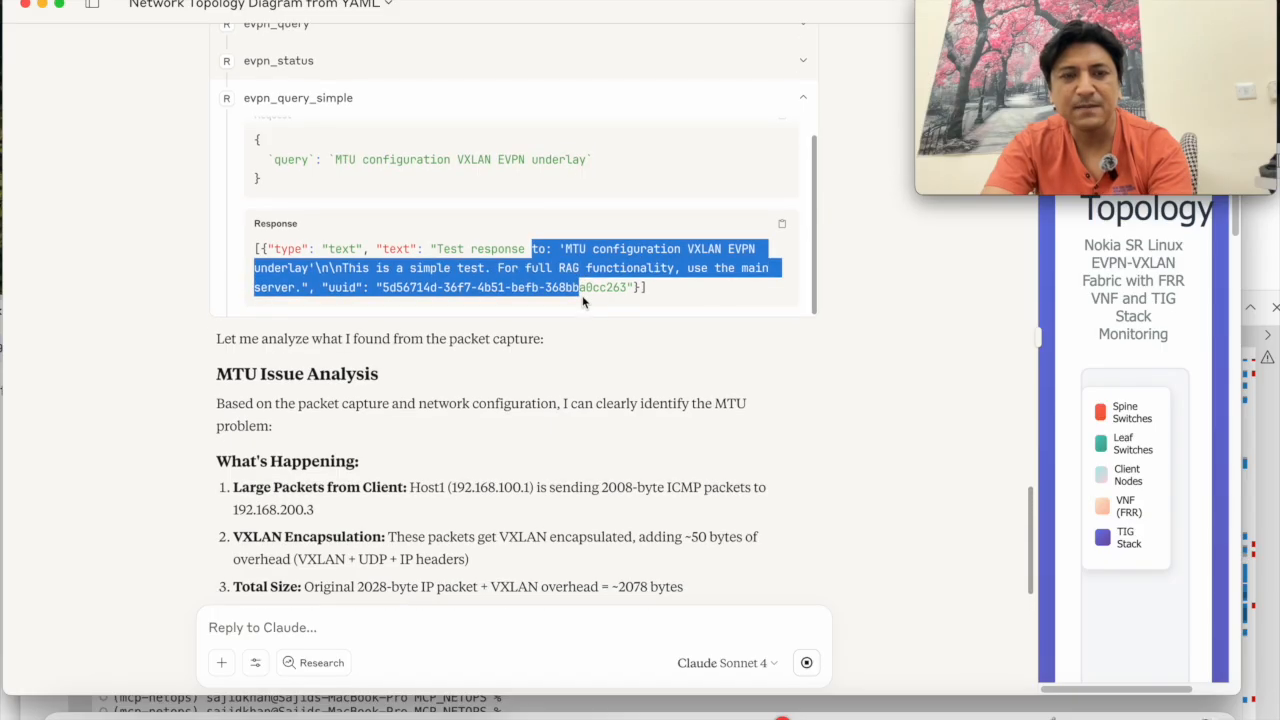
Read the What's Happening and Key Evidence from Packet Capture sections of Claude's MTU issue analysis
scroll(384, 339, down, 5)
scroll(355, 347, down, 3)
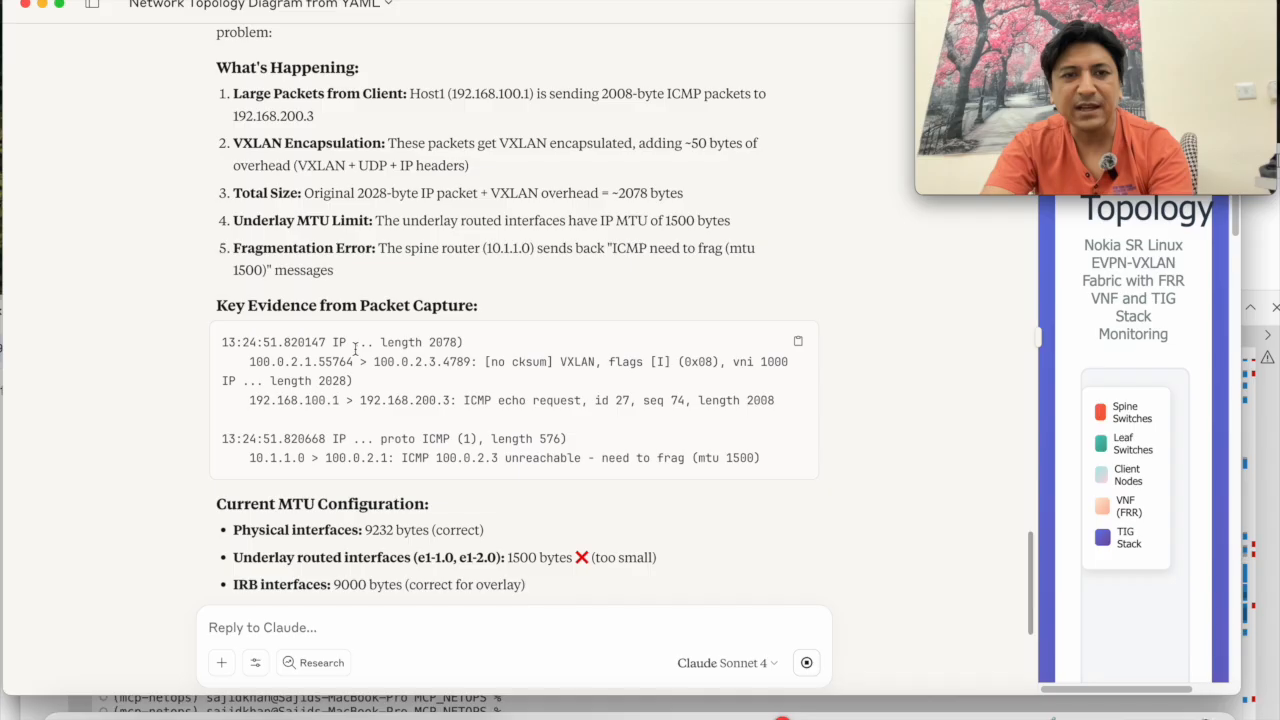
drag(221, 307, 461, 305)
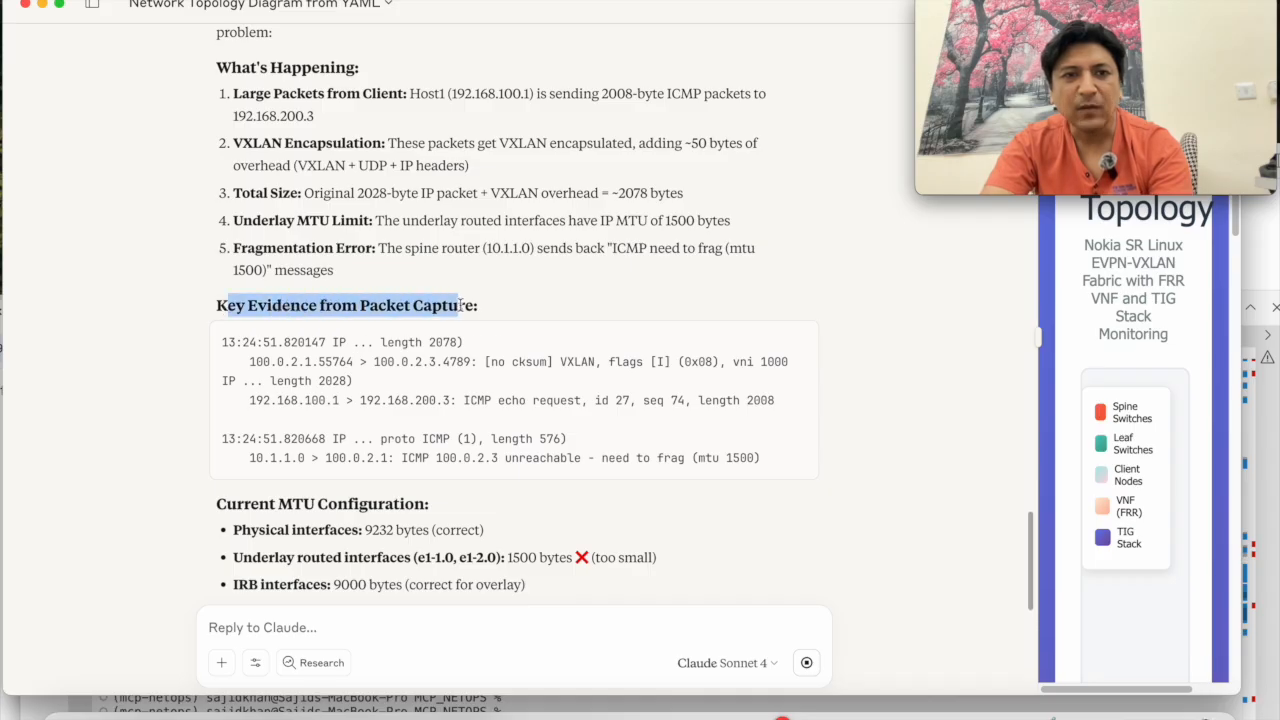
scroll(462, 304, down, 2)
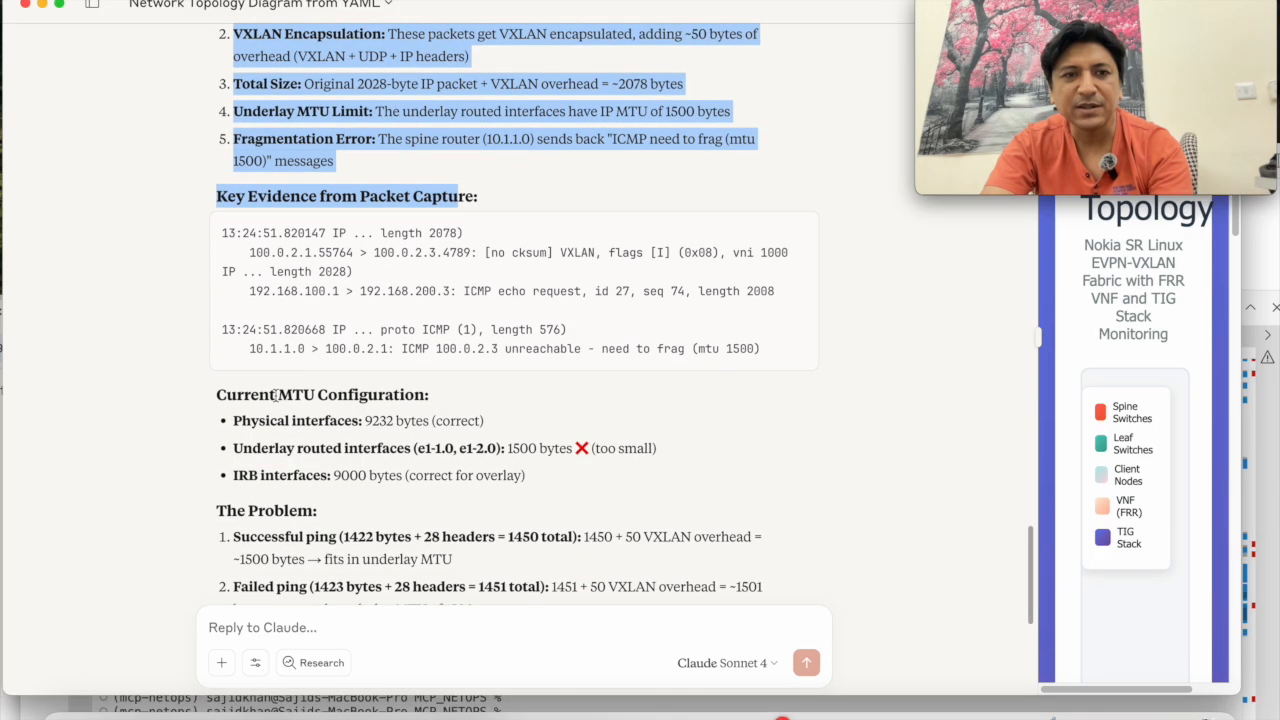
click(551, 409)
scroll(551, 410, down, 2)
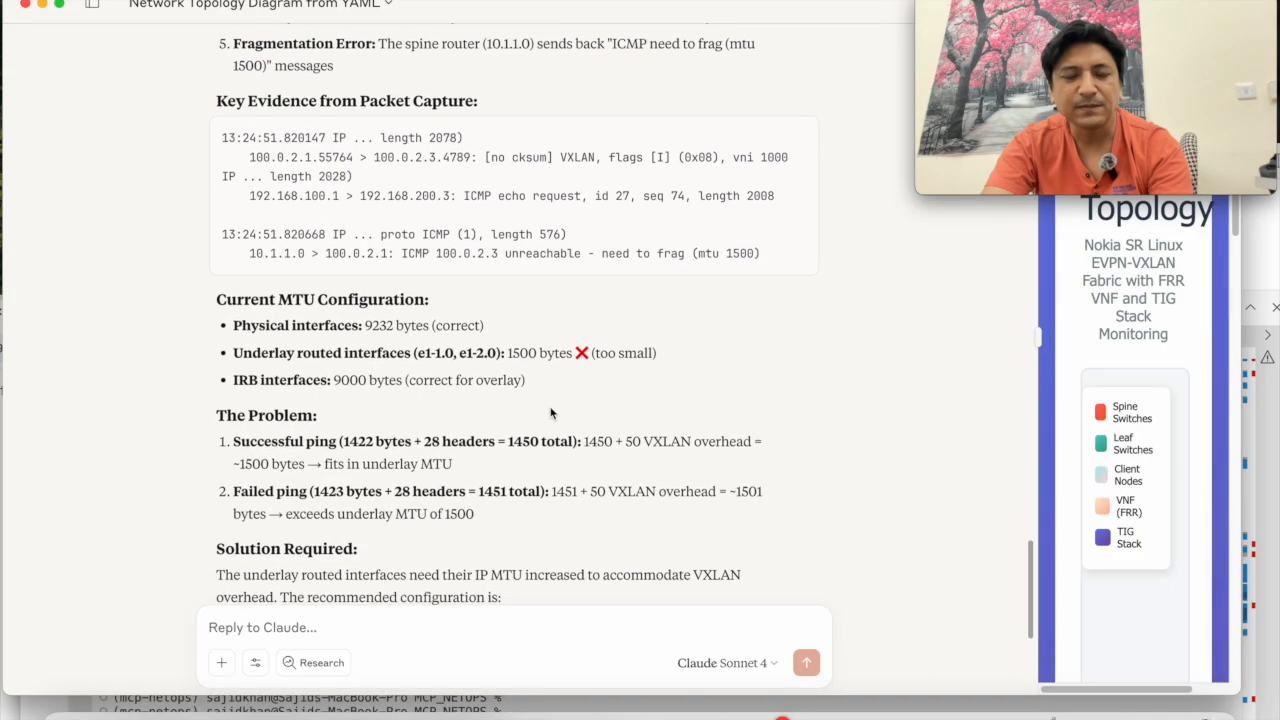
Examine the IRB and underlay routed interface entries under Current MTU Configuration, and read the problem explanation
drag(235, 380, 524, 376)
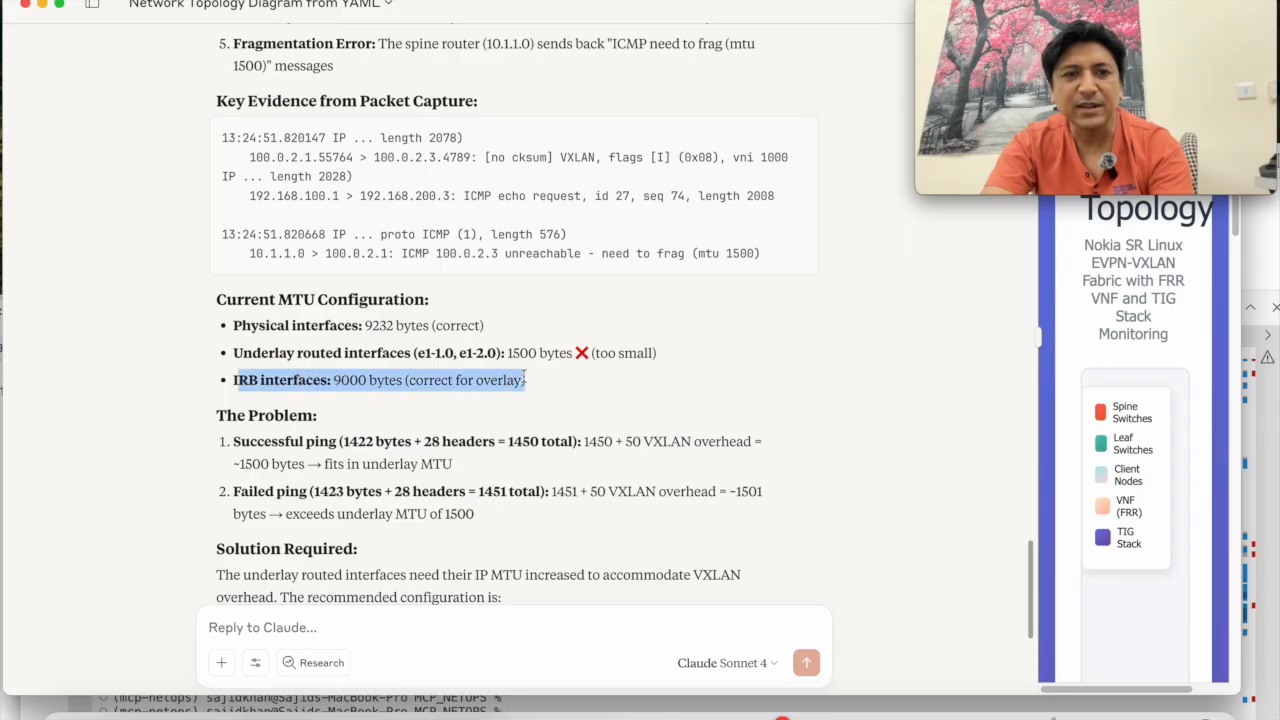
scroll(524, 374, down, 2)
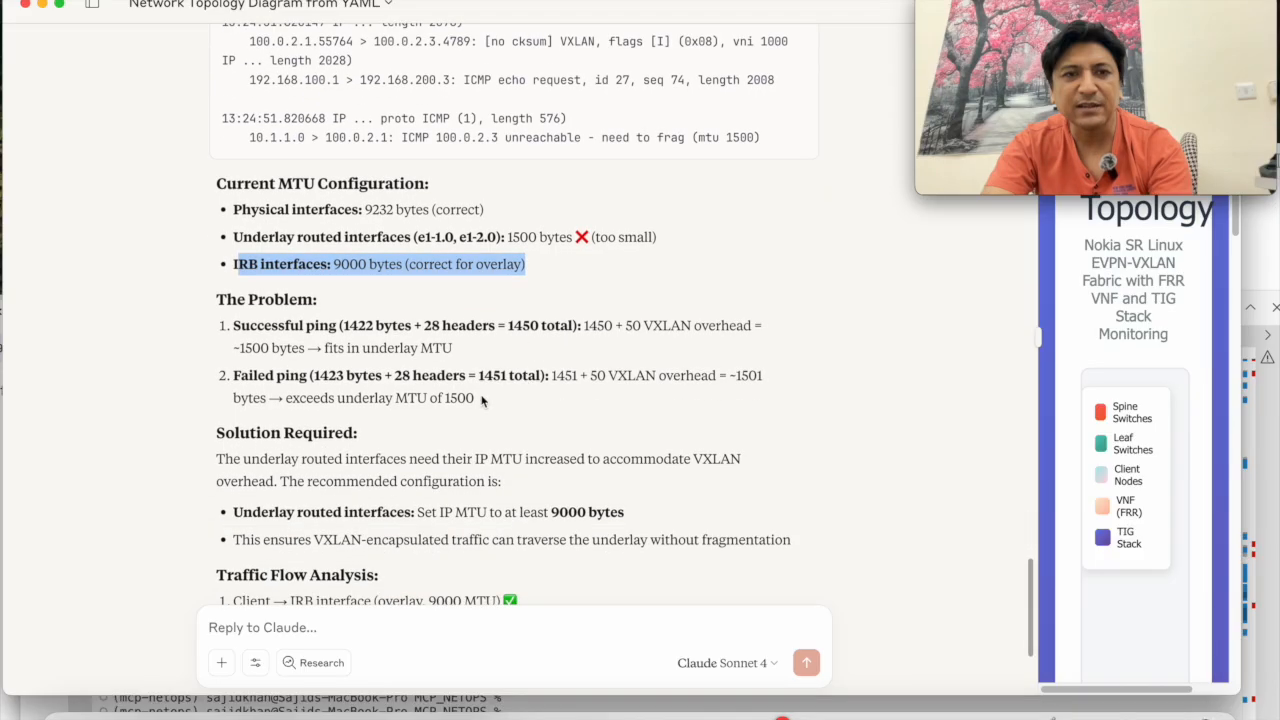
click(360, 318)
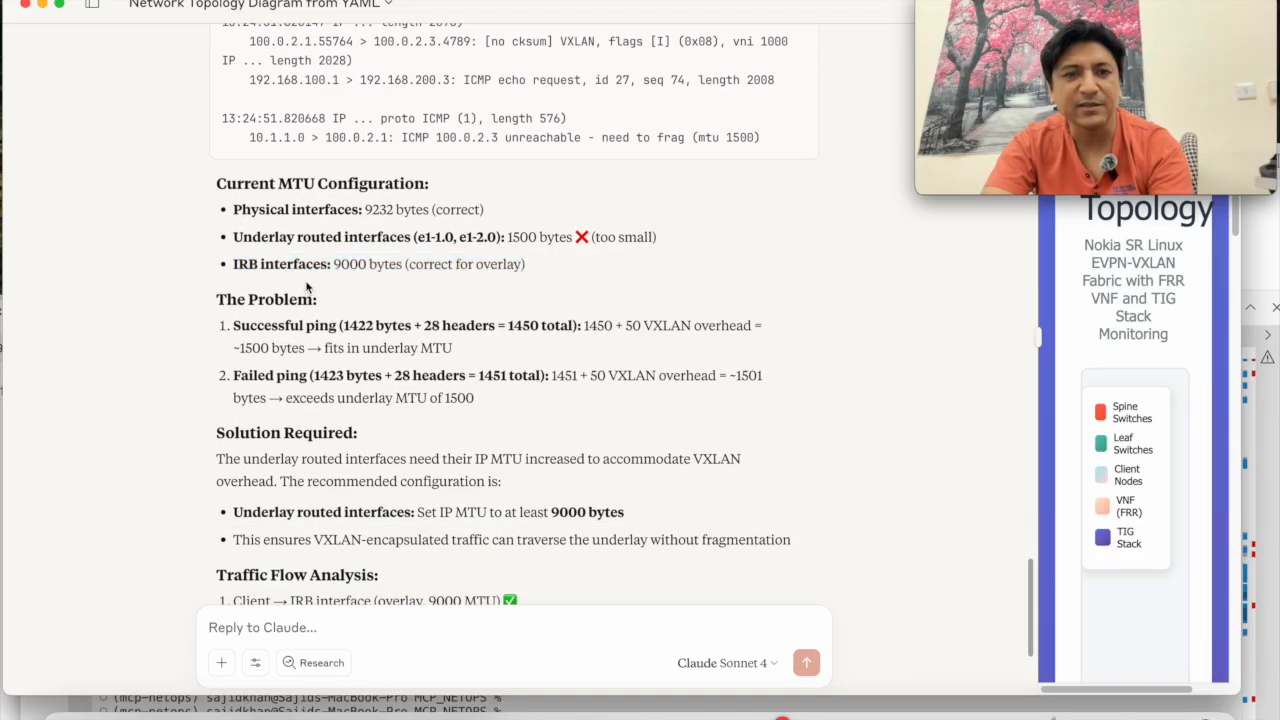
drag(243, 242, 513, 251)
scroll(516, 255, down, 4)
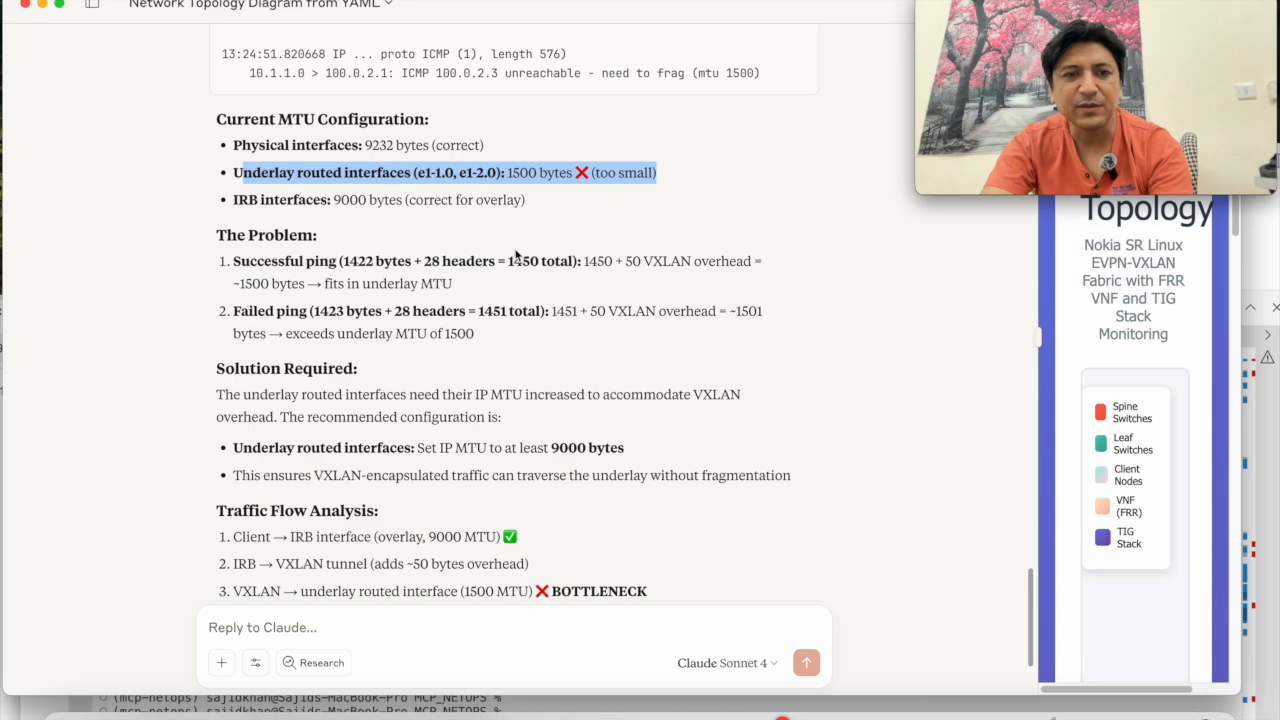
Examine the overlay IRB and underlay routed interface hops in the Traffic Flow Analysis, and activate the reply field
drag(233, 343, 503, 368)
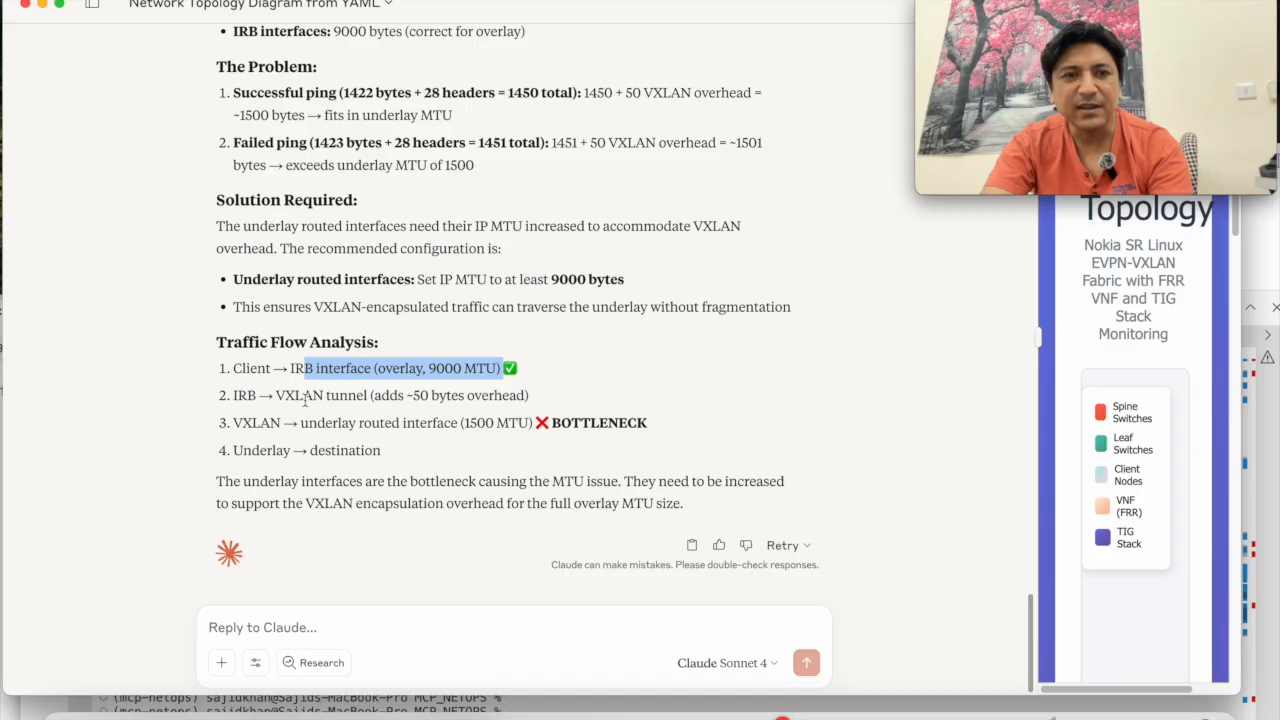
drag(248, 423, 512, 424)
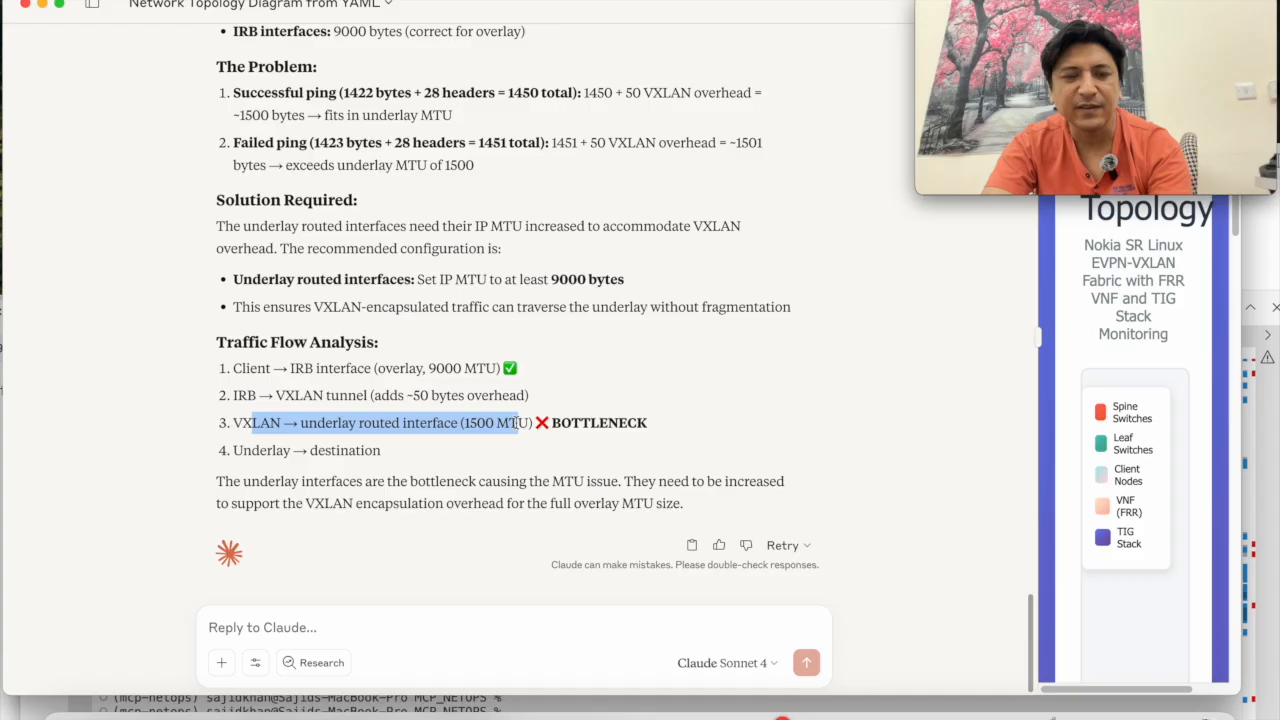
click(437, 610)
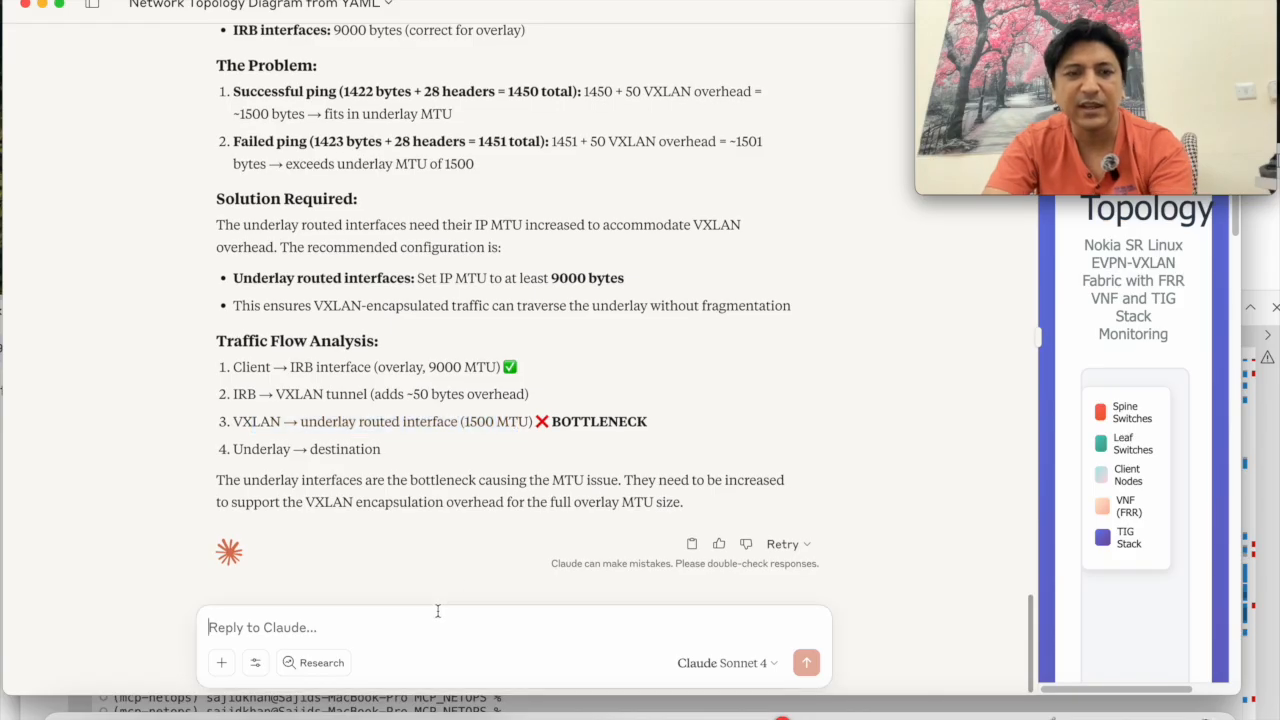
Start a reply to Claude with the text "can you configure the"
text(can you c)
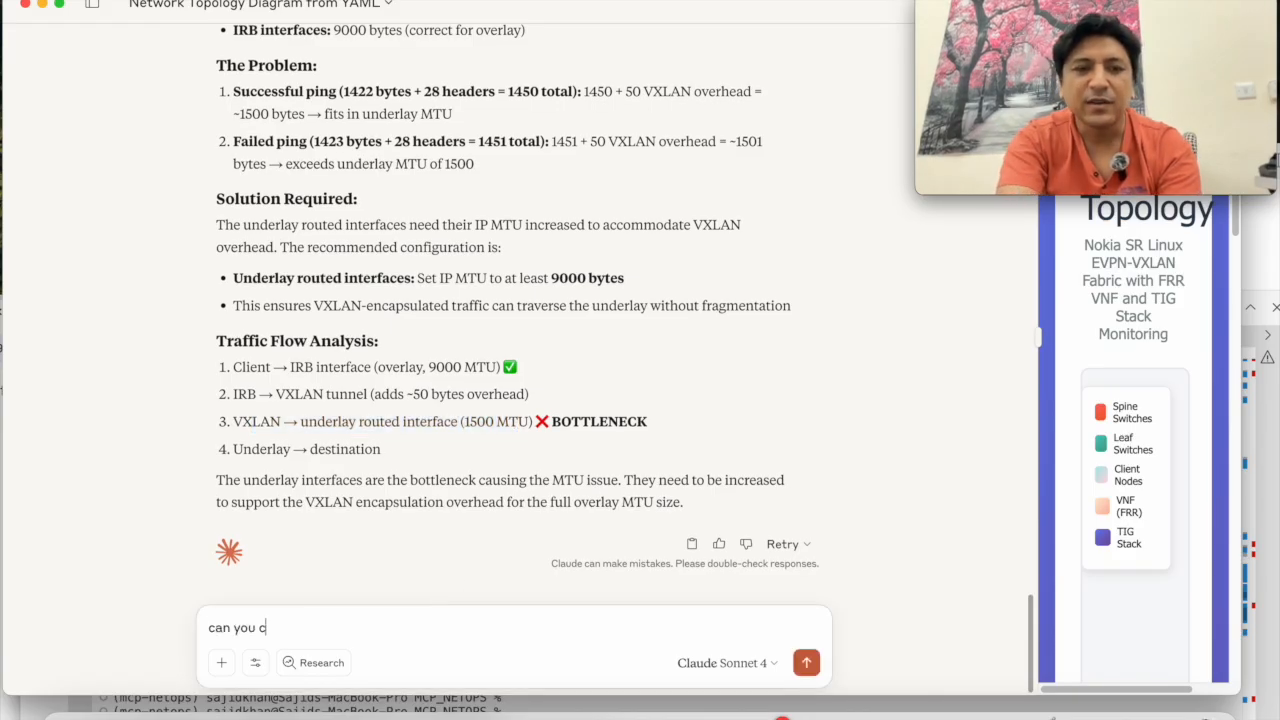
text(onfigure )
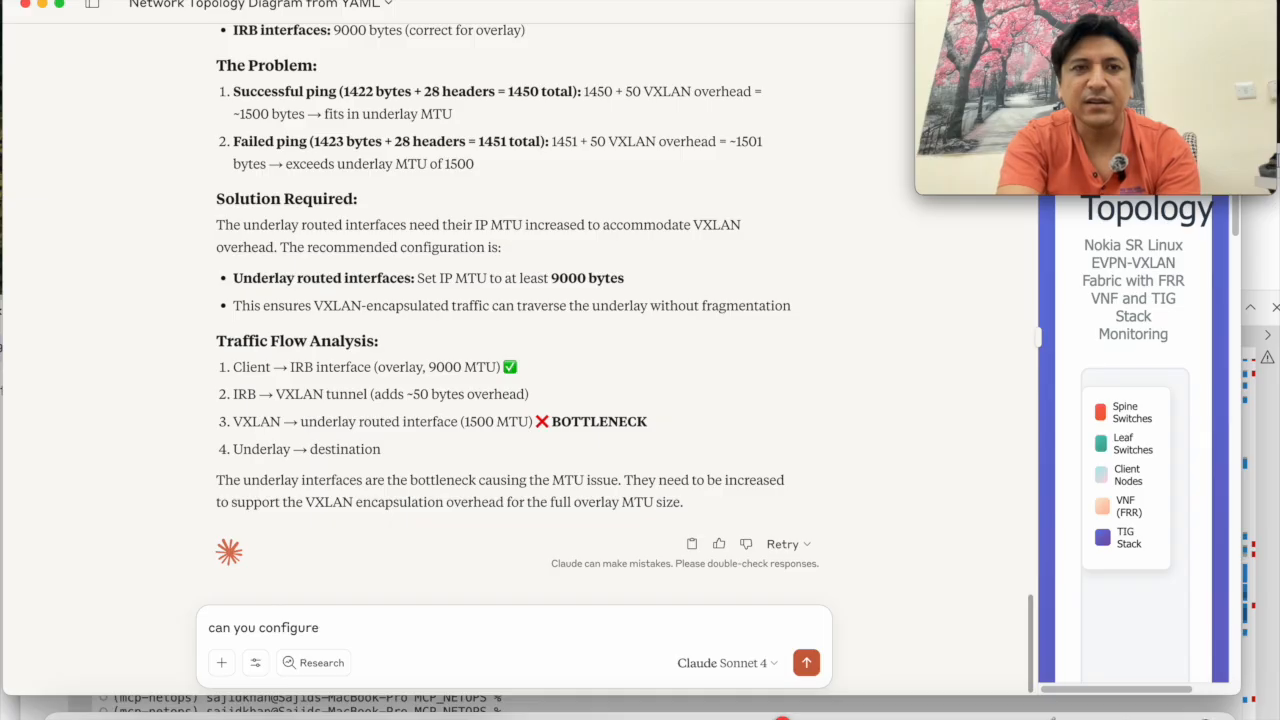
text(the)
Examine the successful ping's size calculation under The Problem, covering payload, headers and VXLAN overhead against the underlay MTU
scroll(512, 402, up, 3)
scroll(512, 402, up, 4)
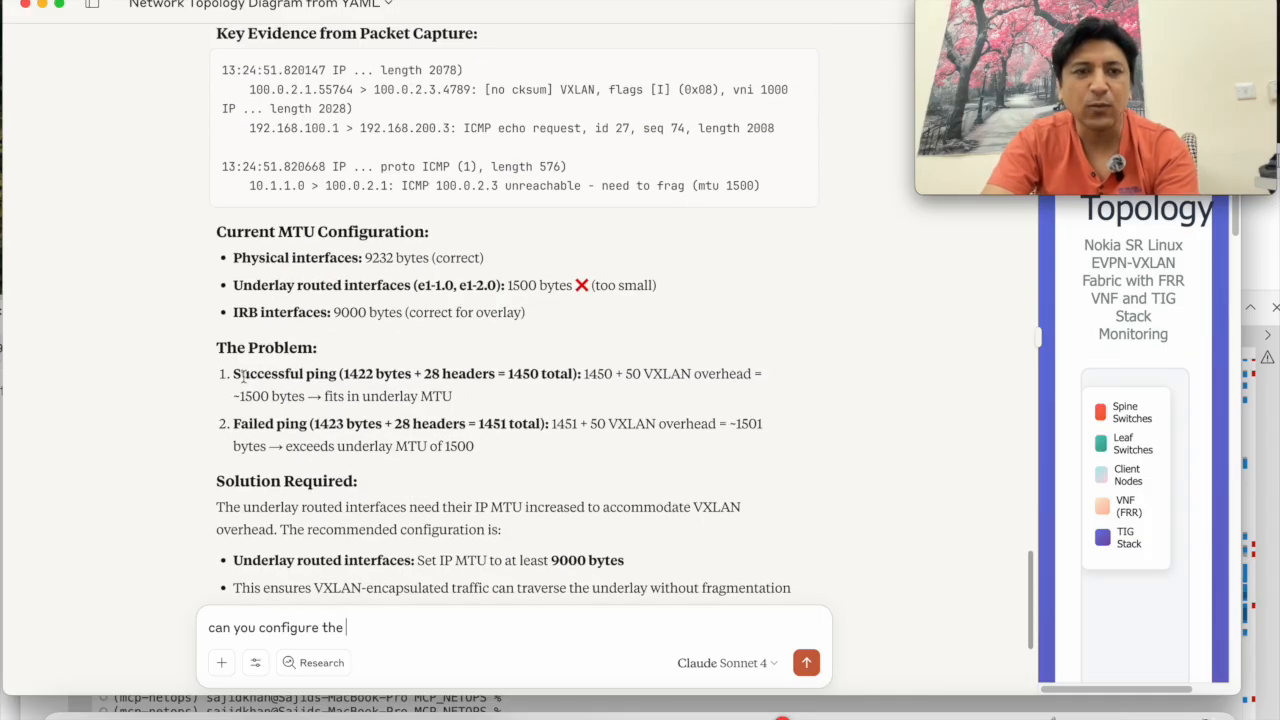
drag(340, 374, 375, 373)
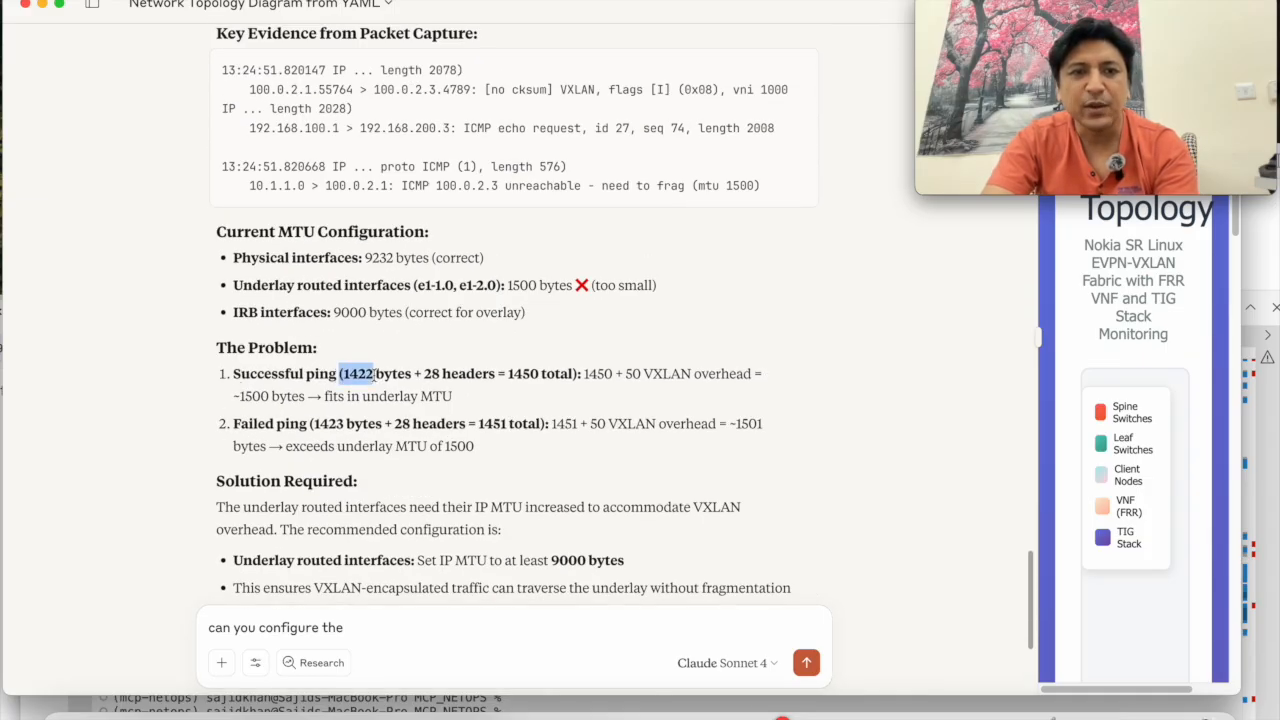
click(375, 373)
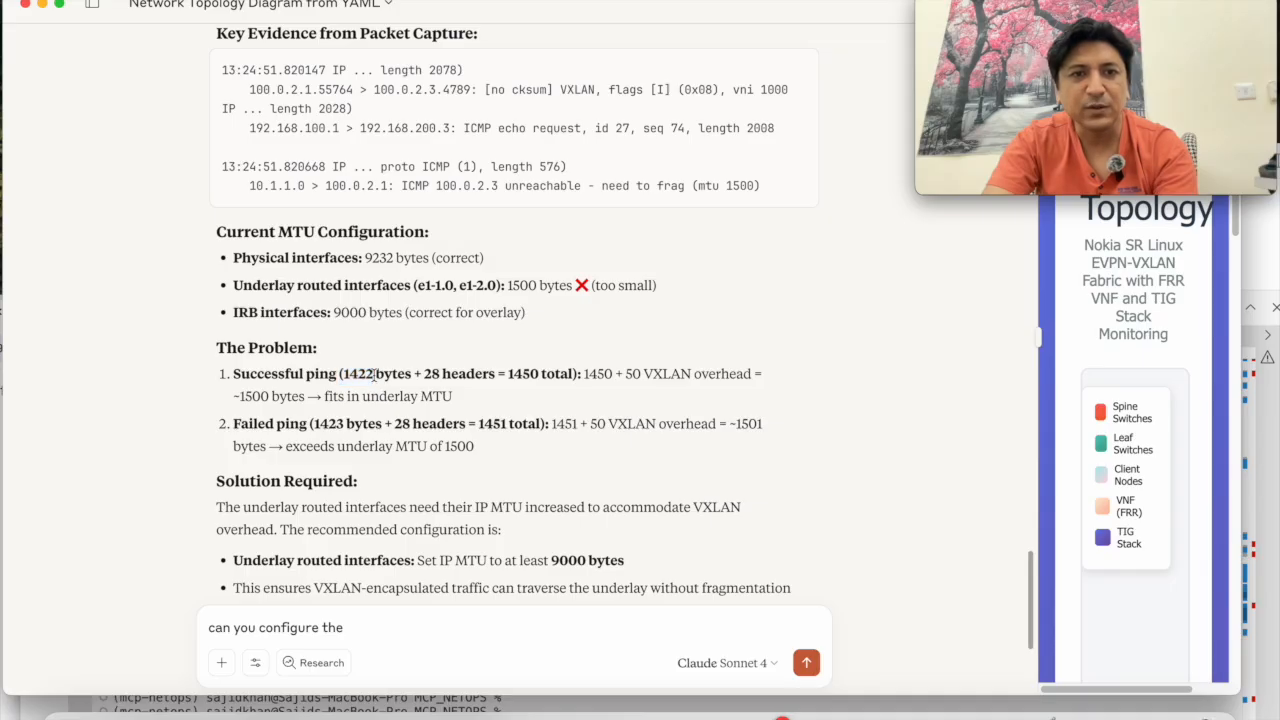
drag(424, 373, 478, 373)
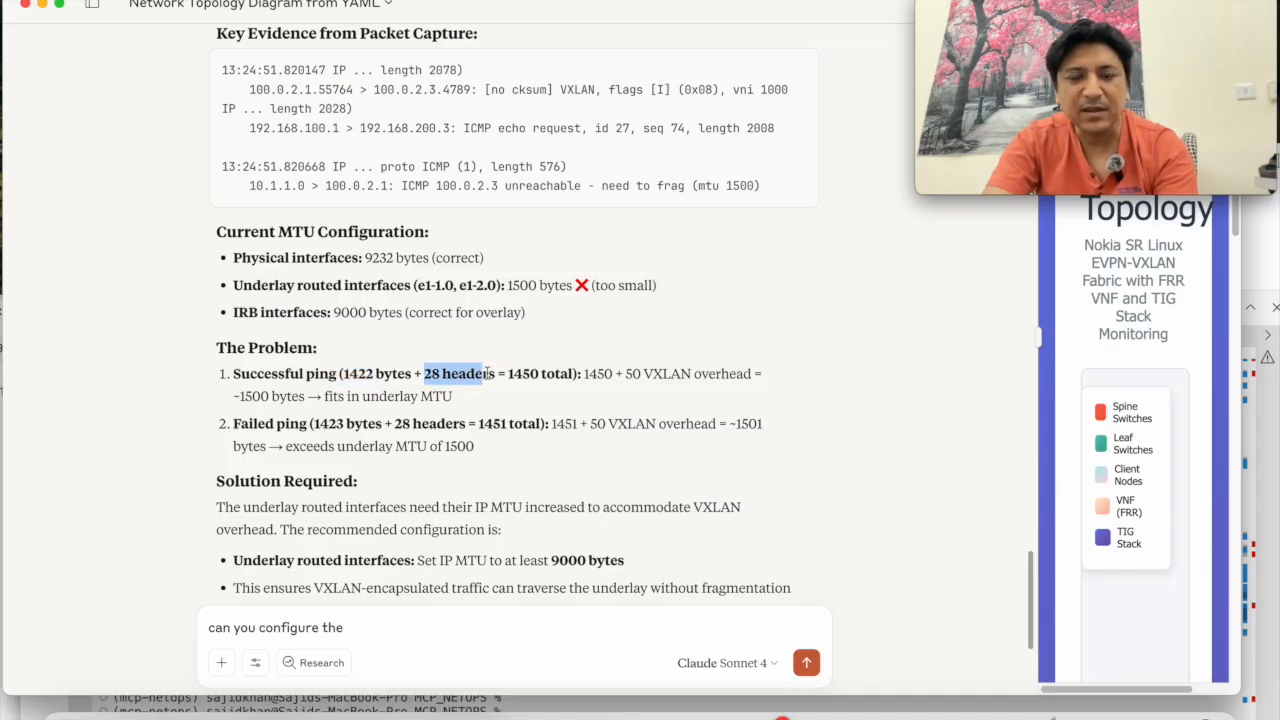
drag(509, 374, 545, 374)
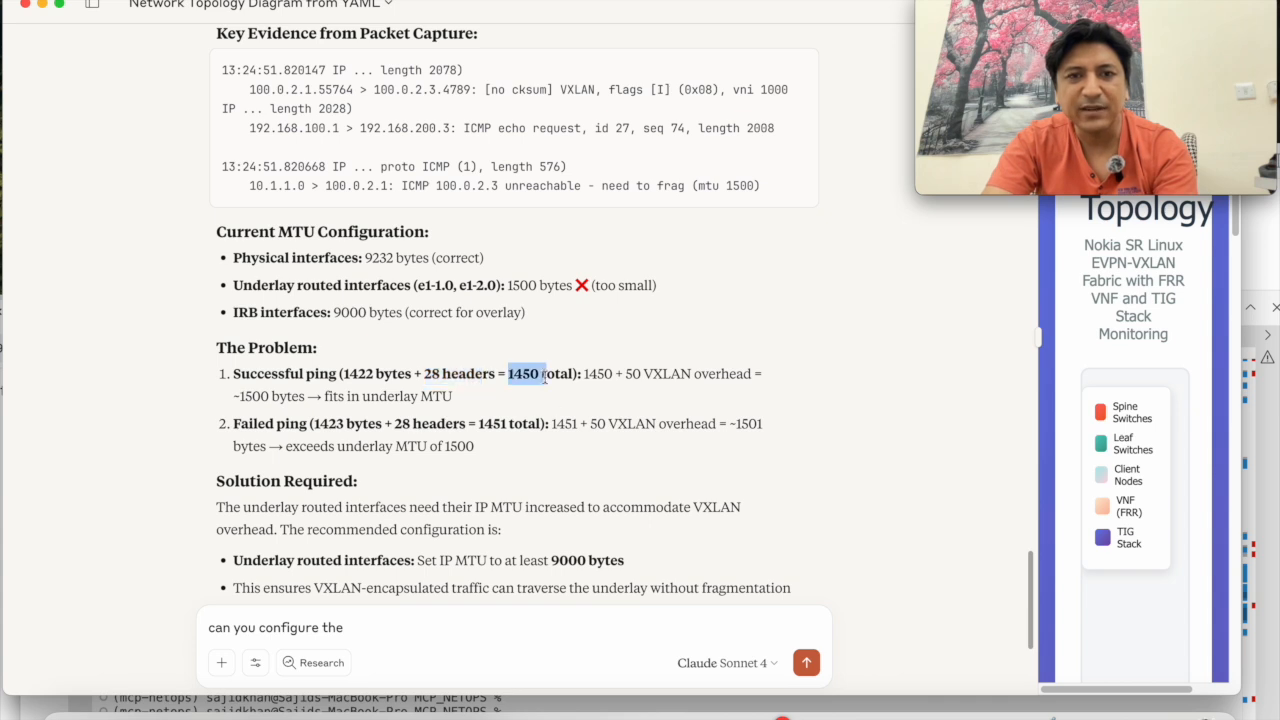
drag(627, 374, 690, 373)
click(697, 375)
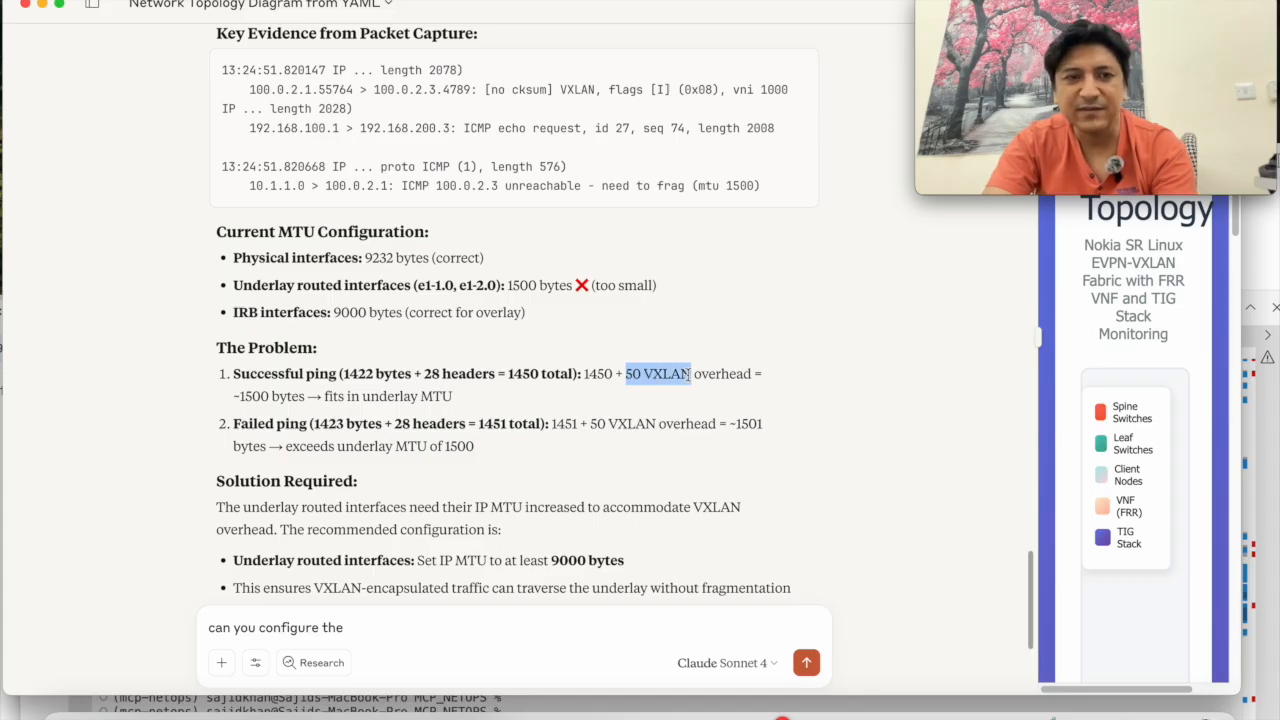
drag(233, 396, 388, 402)
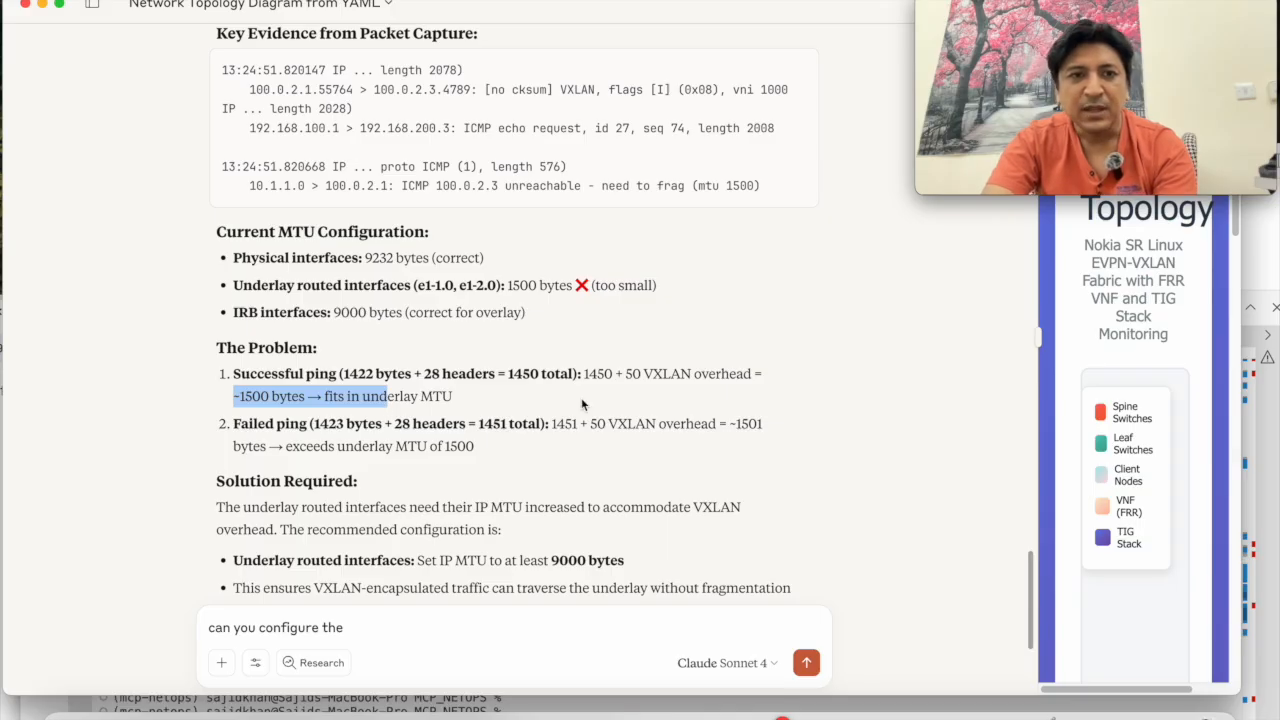
scroll(583, 404, down, 1)
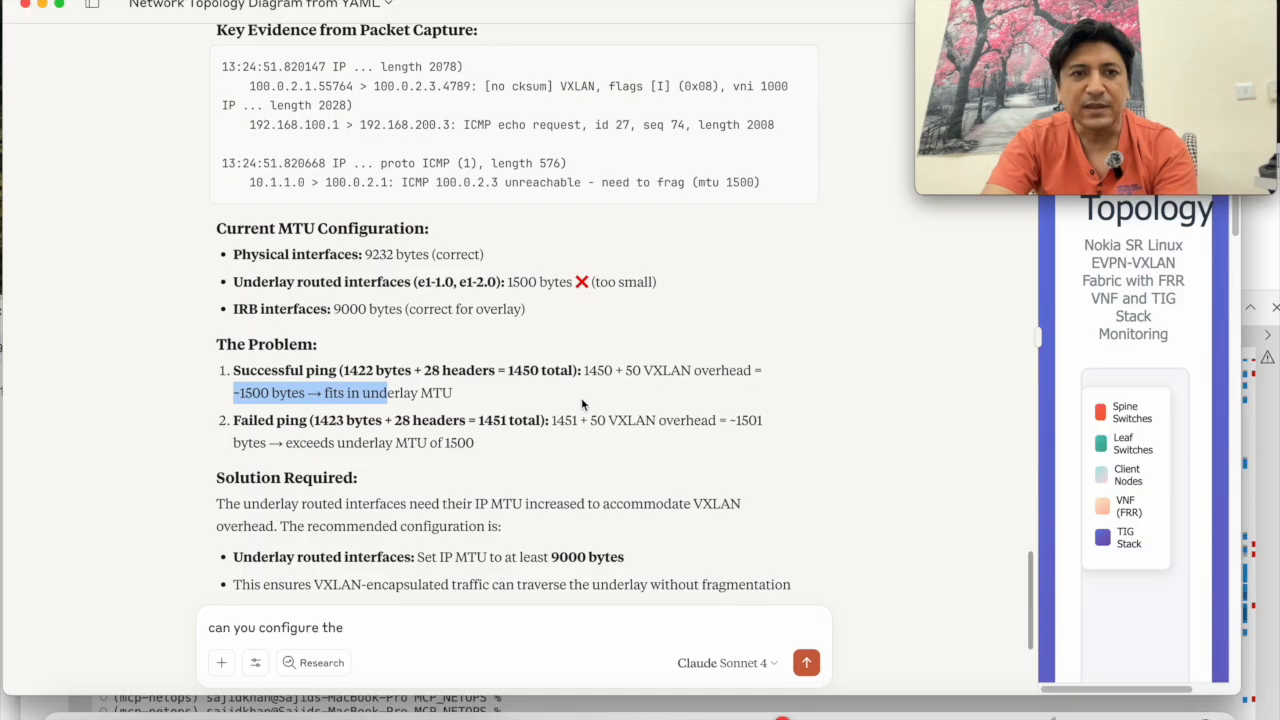
scroll(583, 404, down, 10)
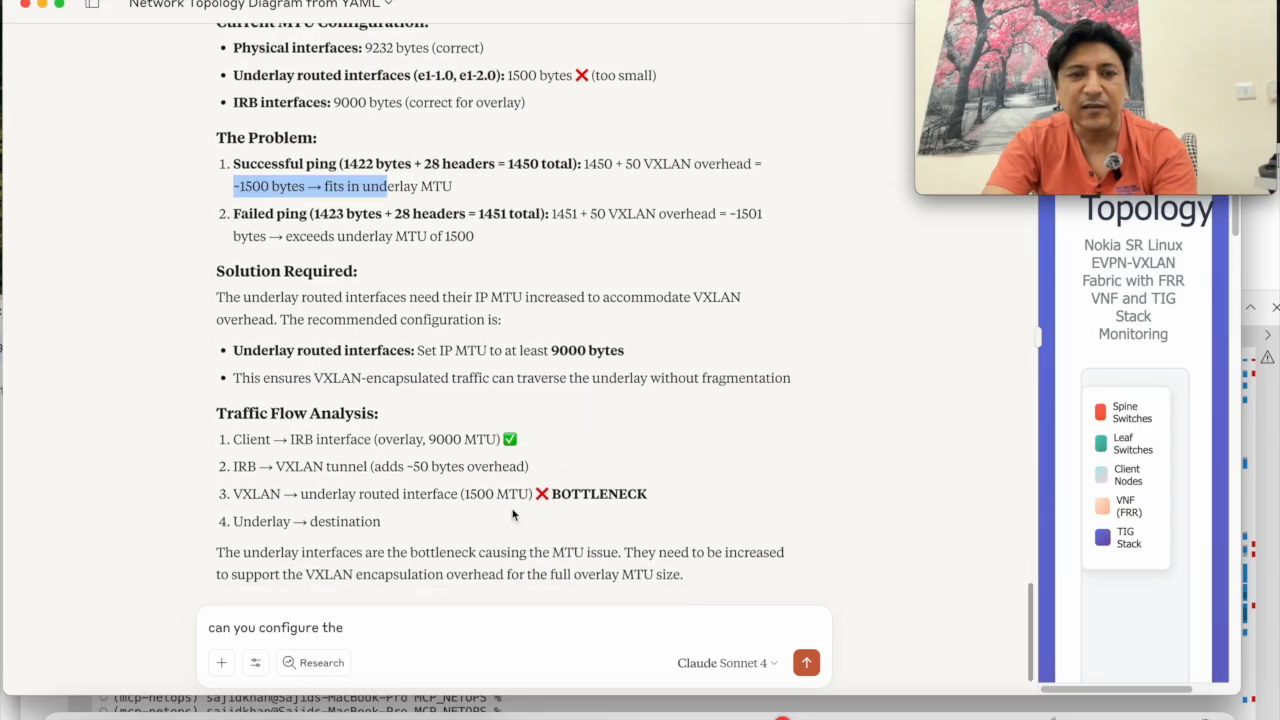
Complete the request as "can you configure the MTU to resolve this issue" and send it to Claude
click(411, 630)
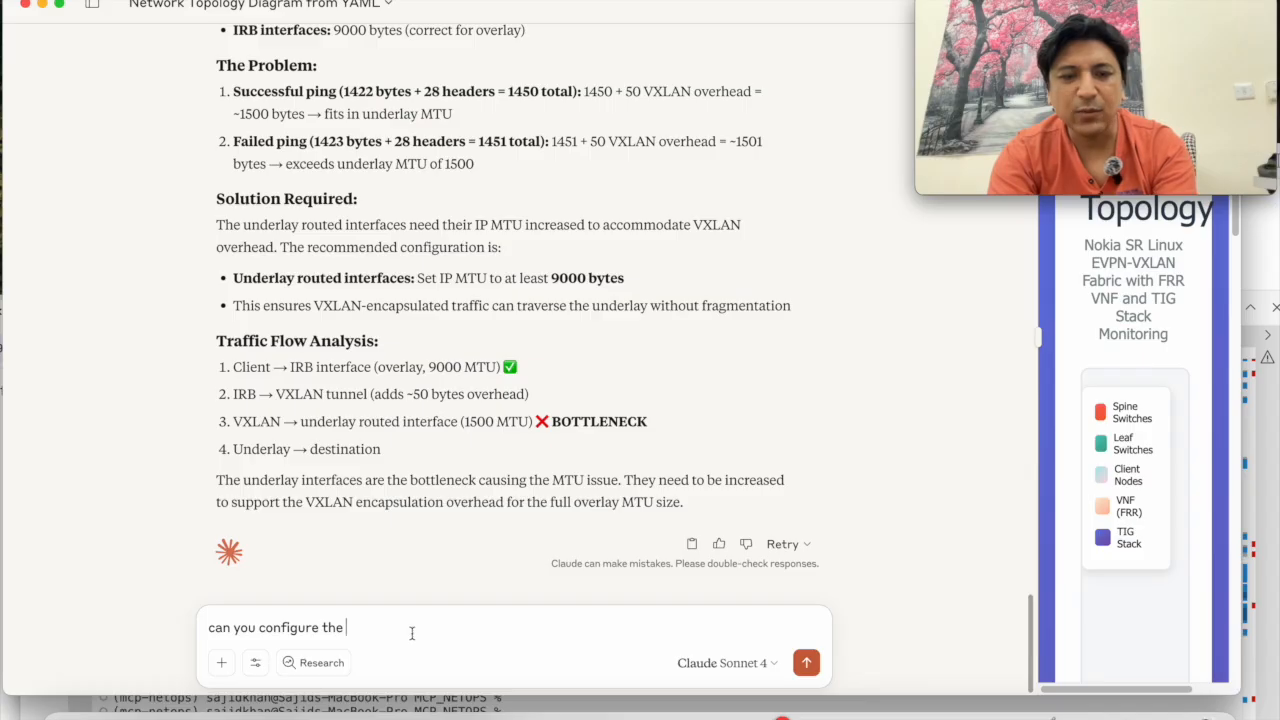
text(MTU to resolve this issue)
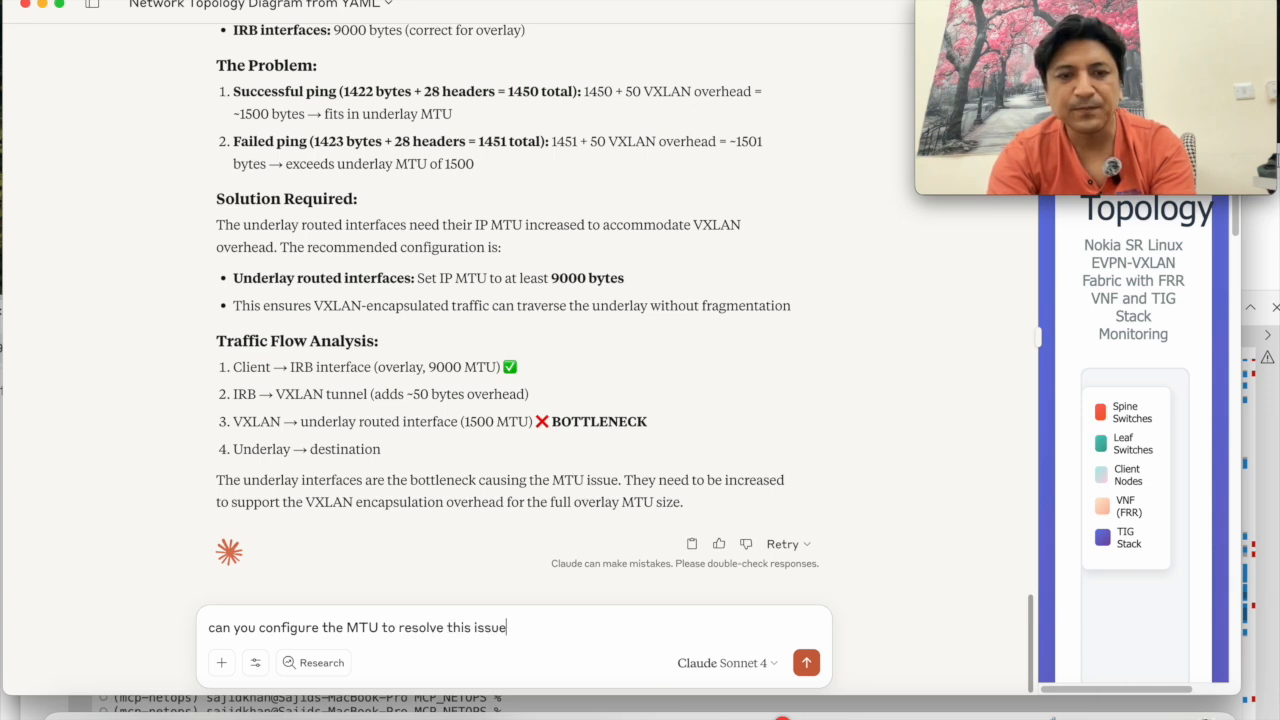
key(Return)
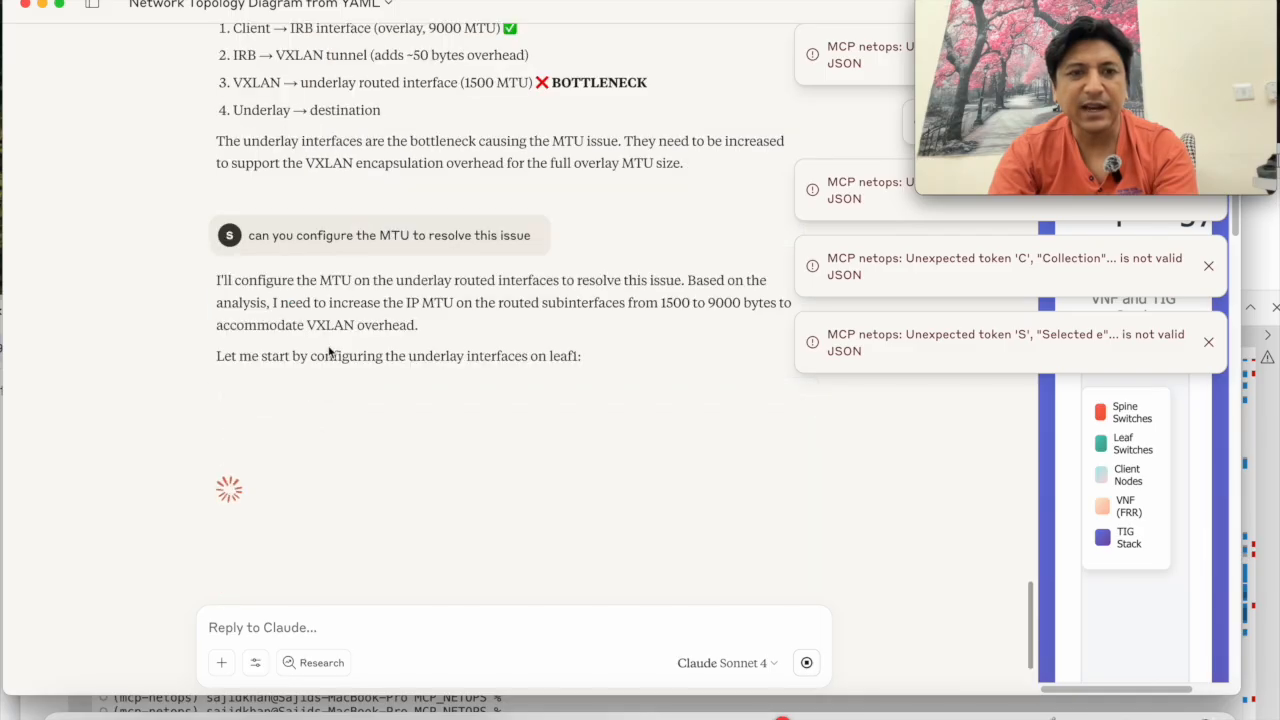
Inspect the set_int_ipmtu requests and response for leaf1's ethernet-1/1 and ethernet-1/2 interfaces
click(343, 404)
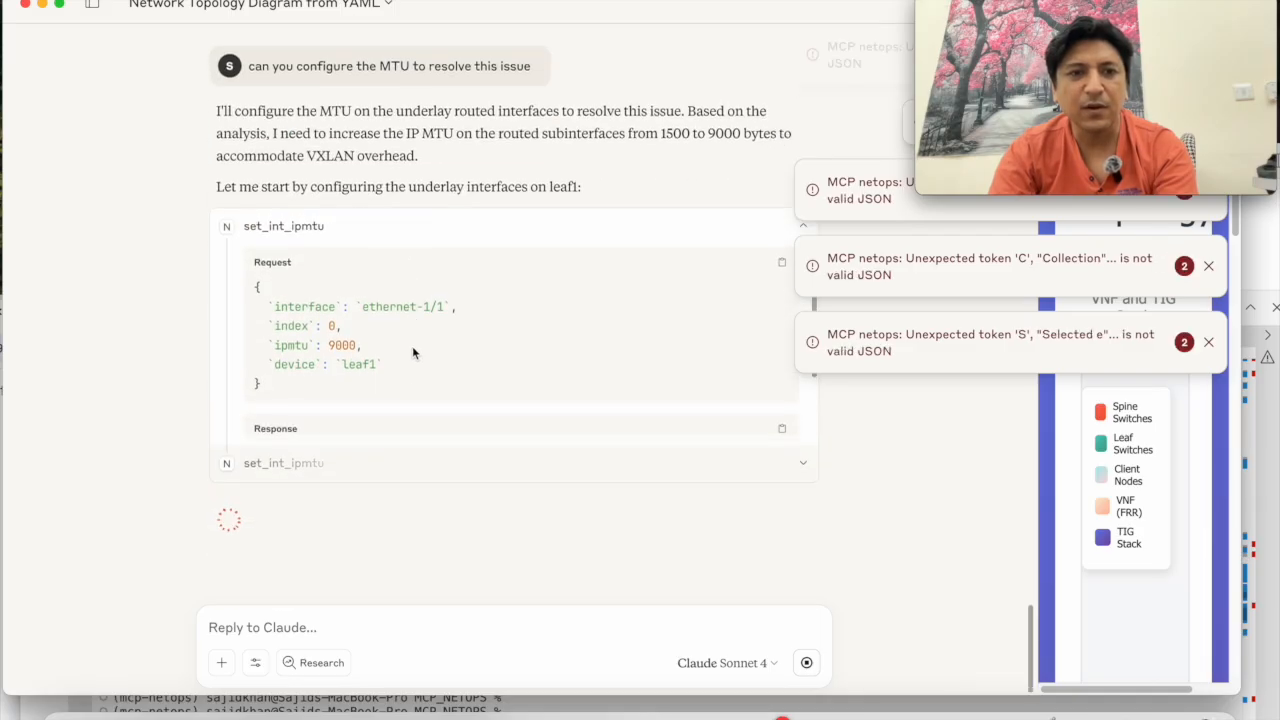
click(396, 455)
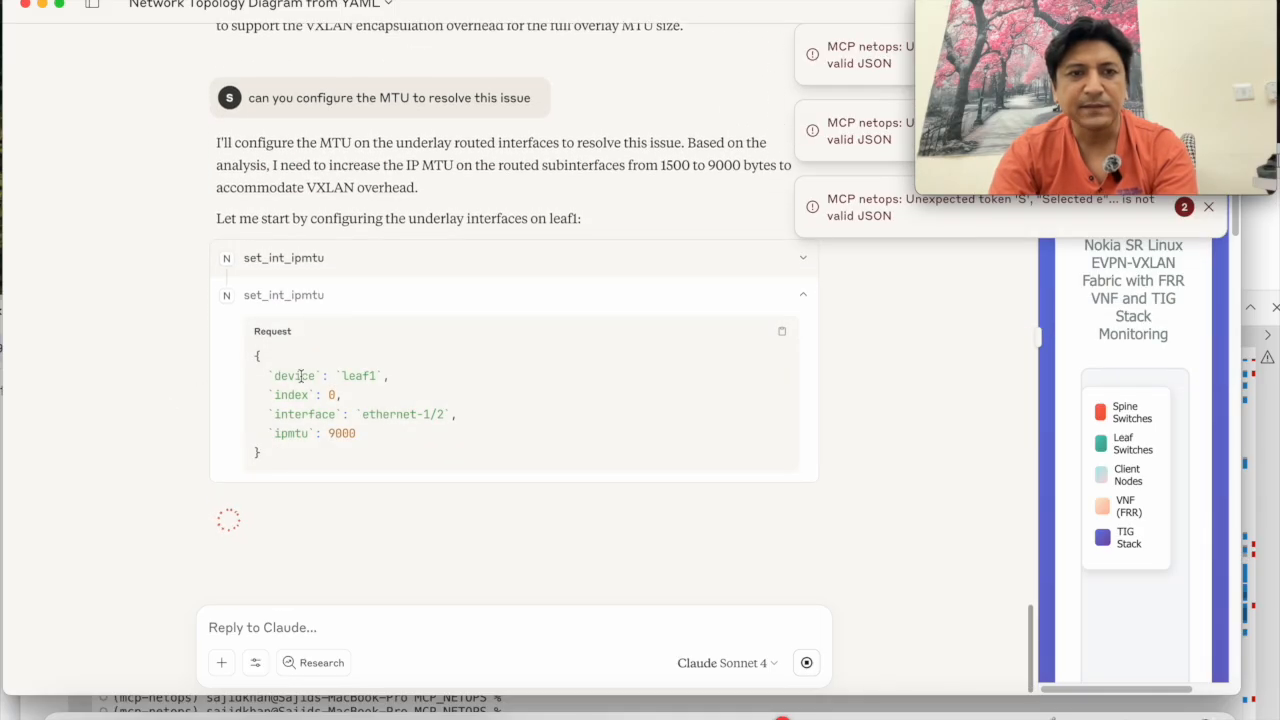
click(307, 265)
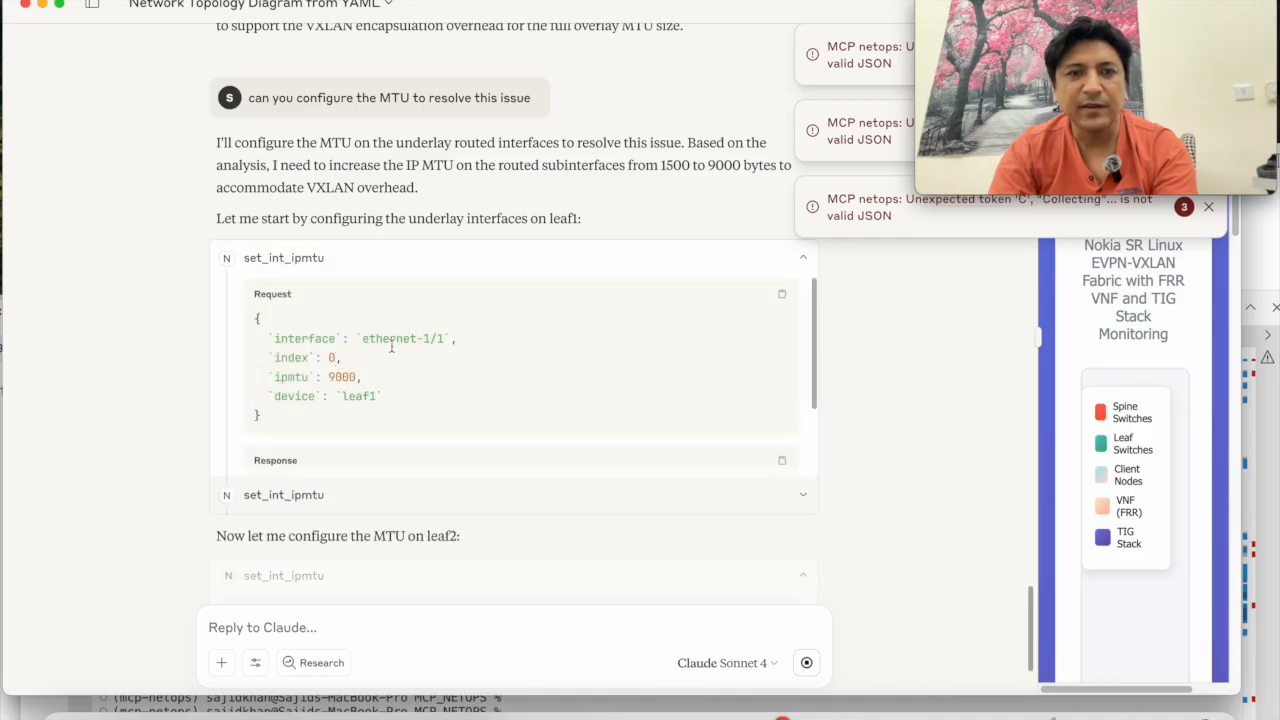
scroll(483, 347, down, 3)
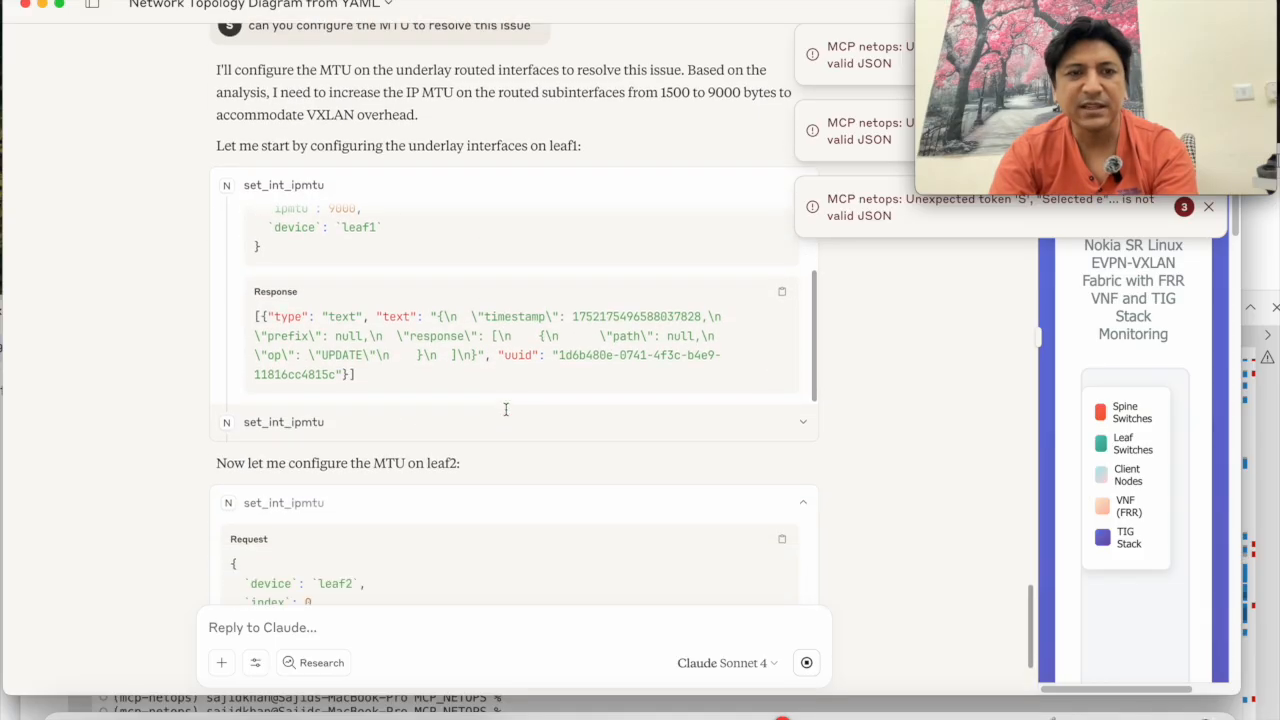
click(440, 391)
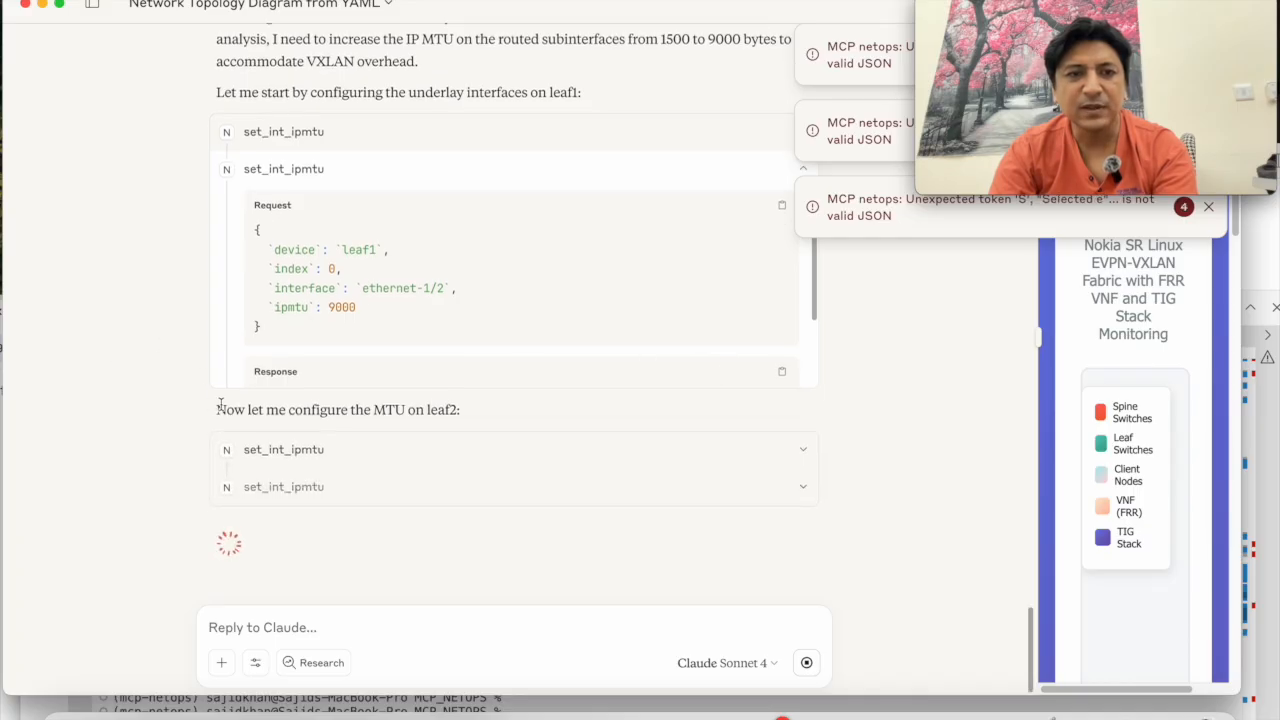
Inspect the set_int_ipmtu requests for leaf2's ethernet-1/1 and ethernet-1/2, and read the leaf3 configuration line
drag(214, 409, 426, 410)
click(428, 449)
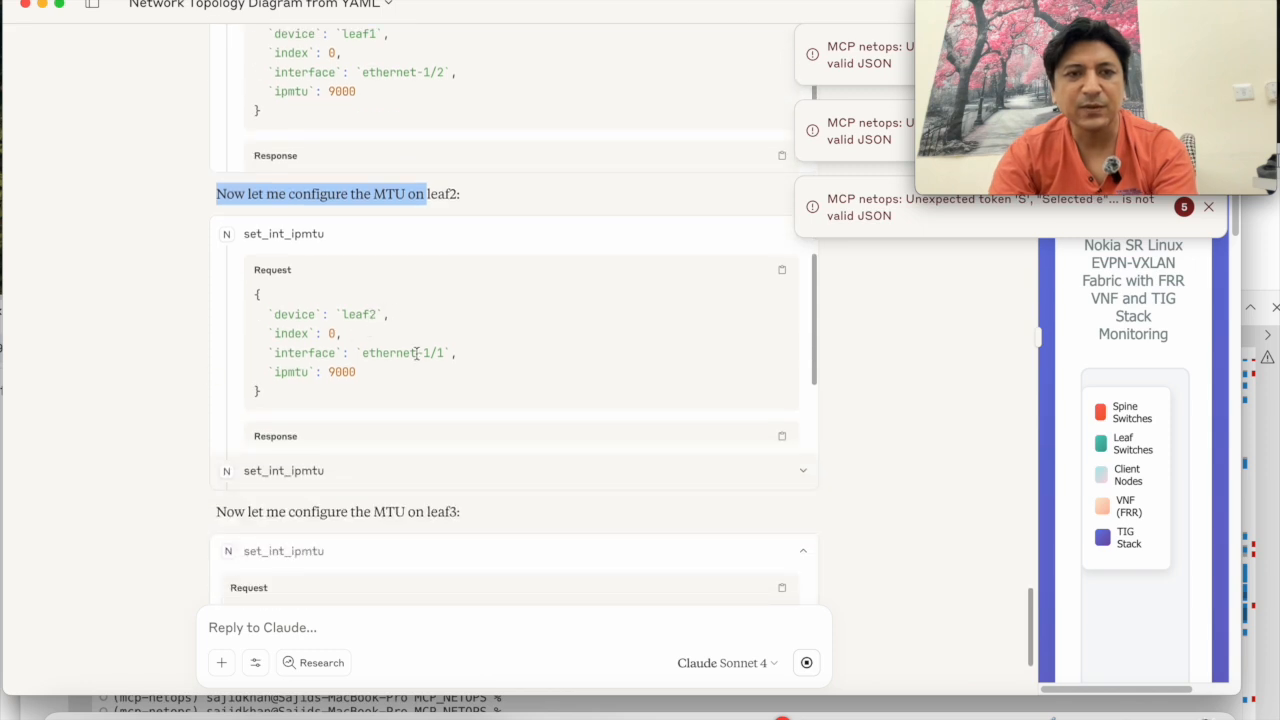
click(460, 466)
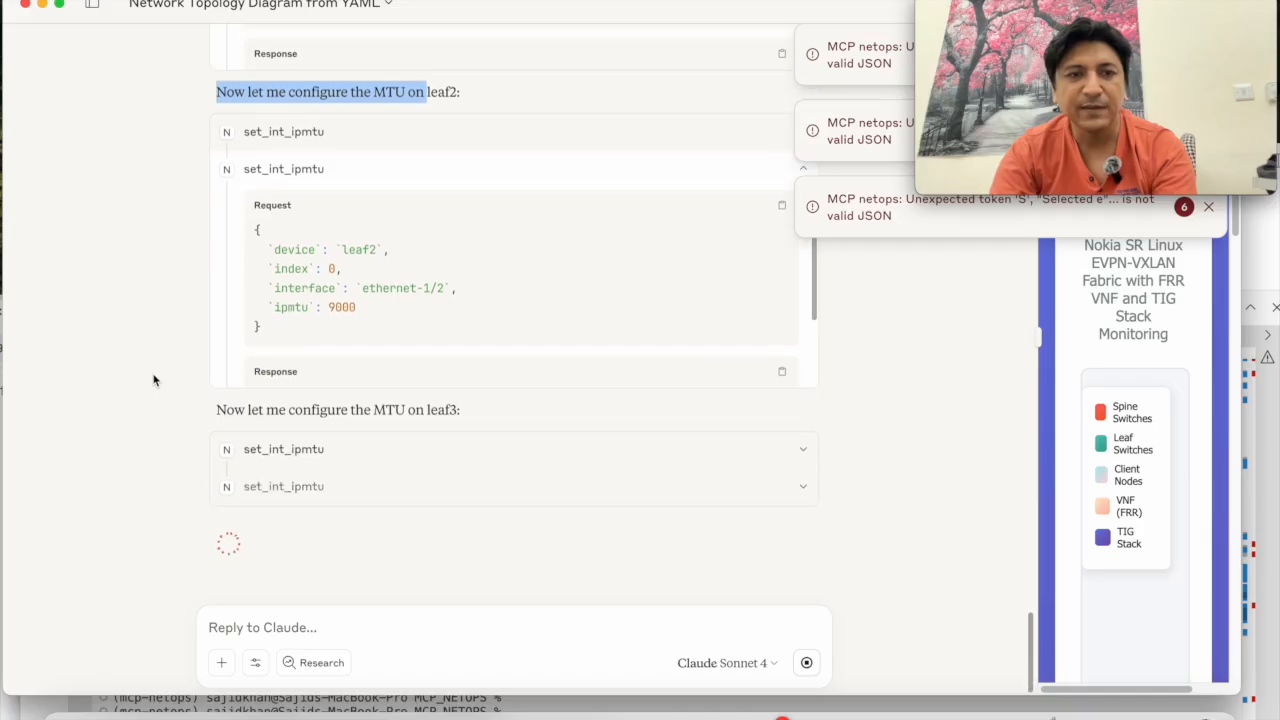
drag(216, 409, 474, 420)
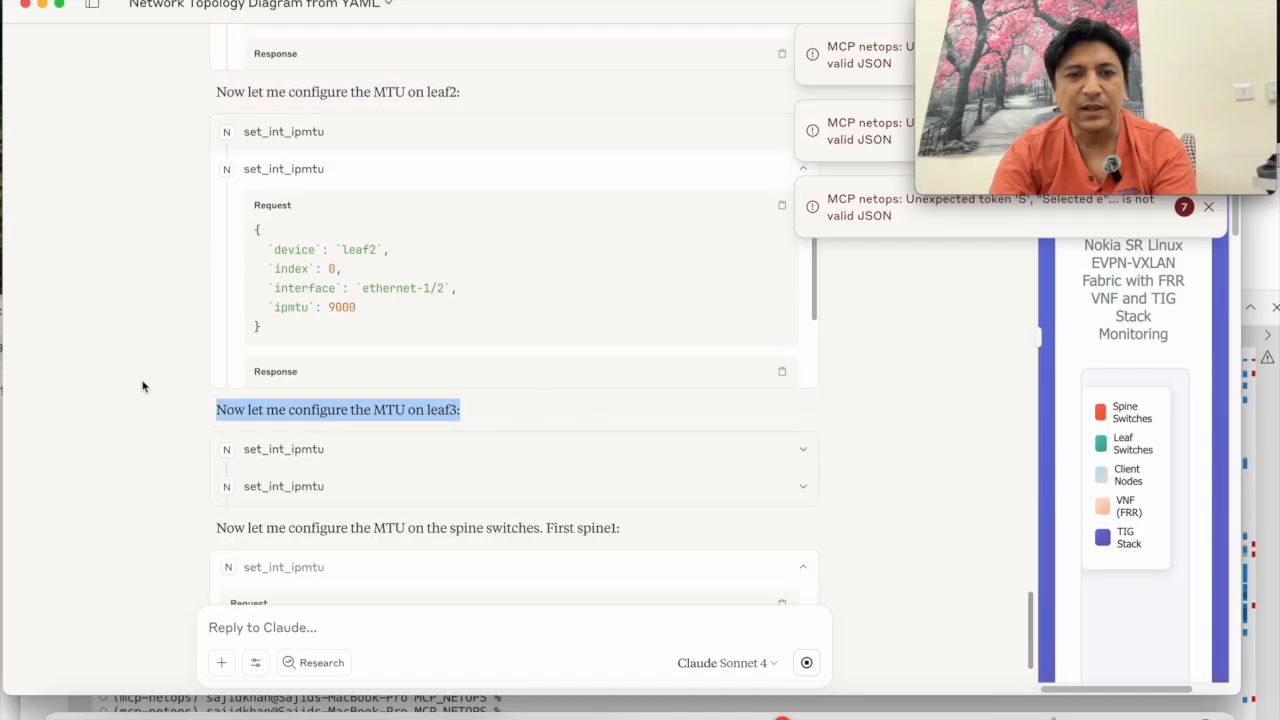
Inspect the first set_int_ipmtu request for spine1 and read Claude's verification of leaf1's underlay IP MTU
drag(376, 340, 545, 340)
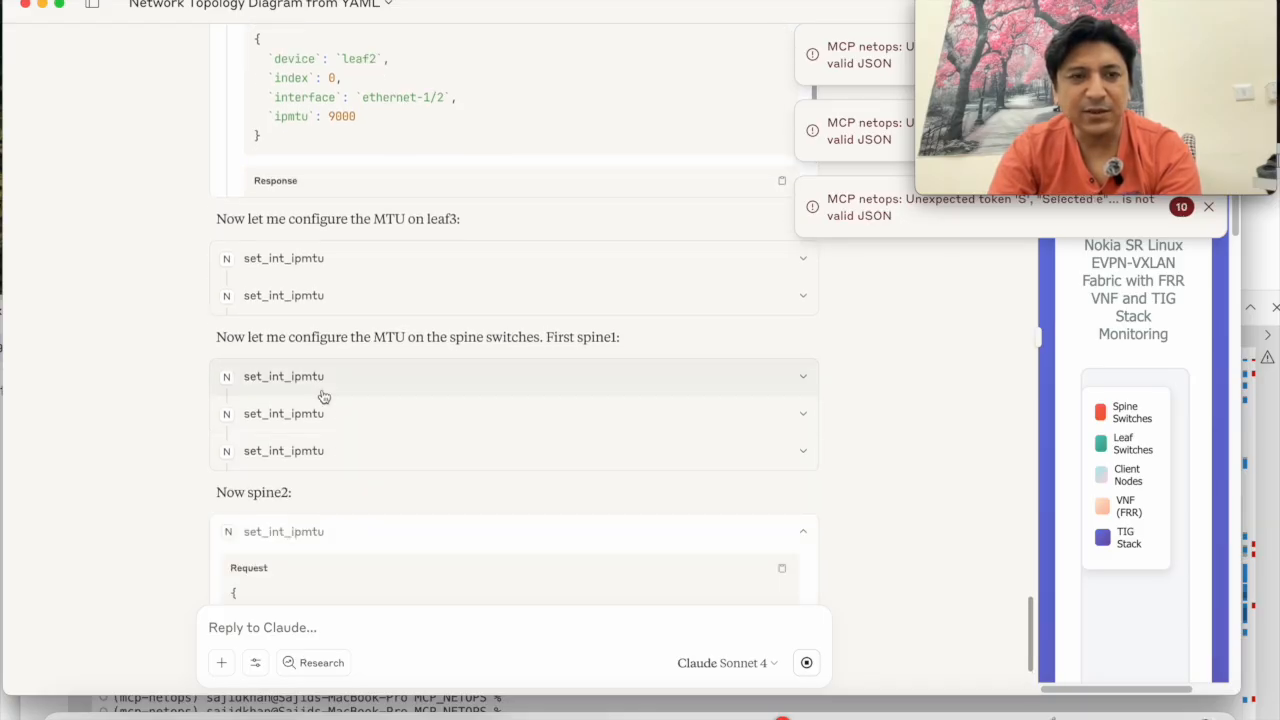
click(325, 386)
scroll(487, 397, down, 2)
scroll(487, 397, down, 1)
scroll(487, 397, up, 1)
scroll(485, 396, up, 3)
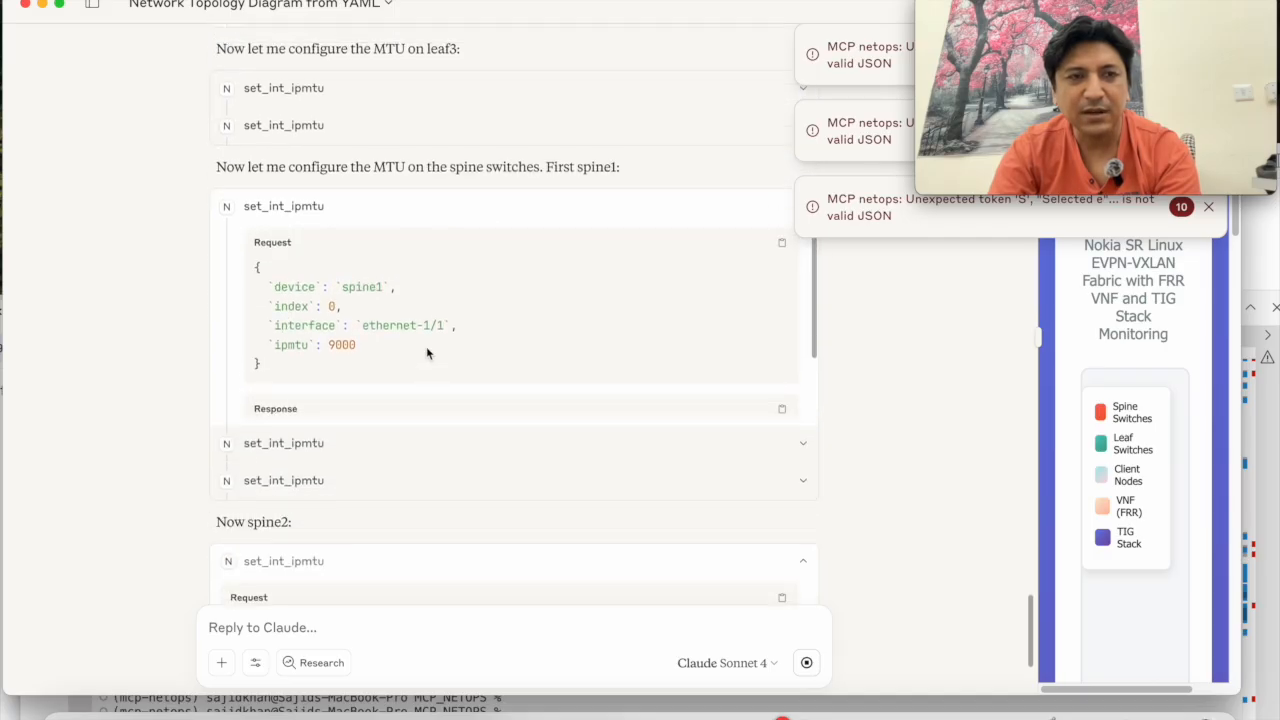
click(355, 340)
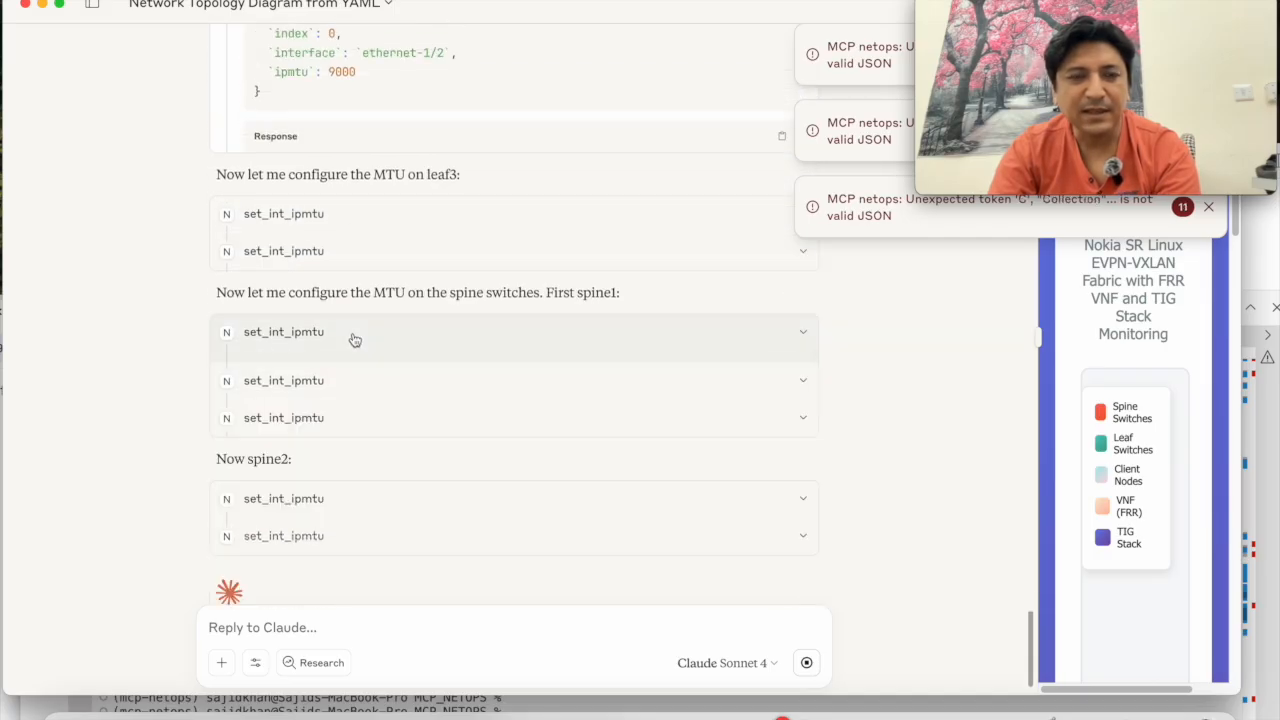
scroll(489, 393, down, 1)
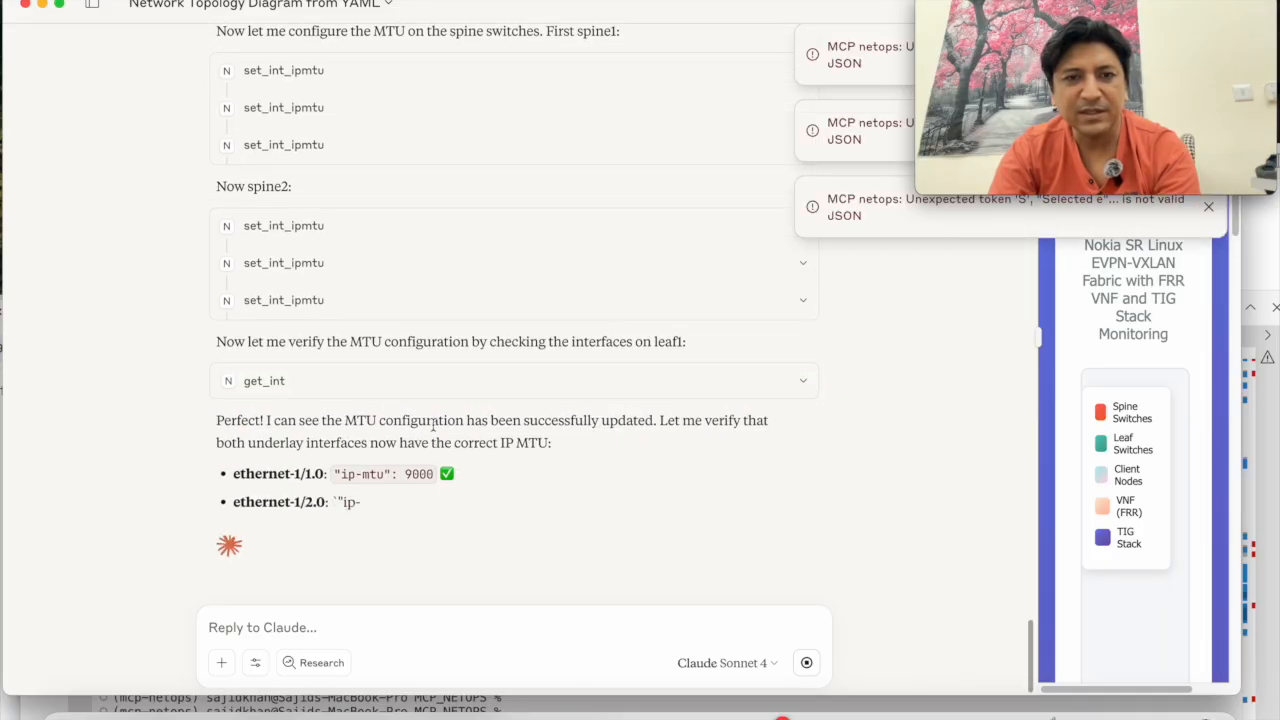
drag(430, 452, 552, 472)
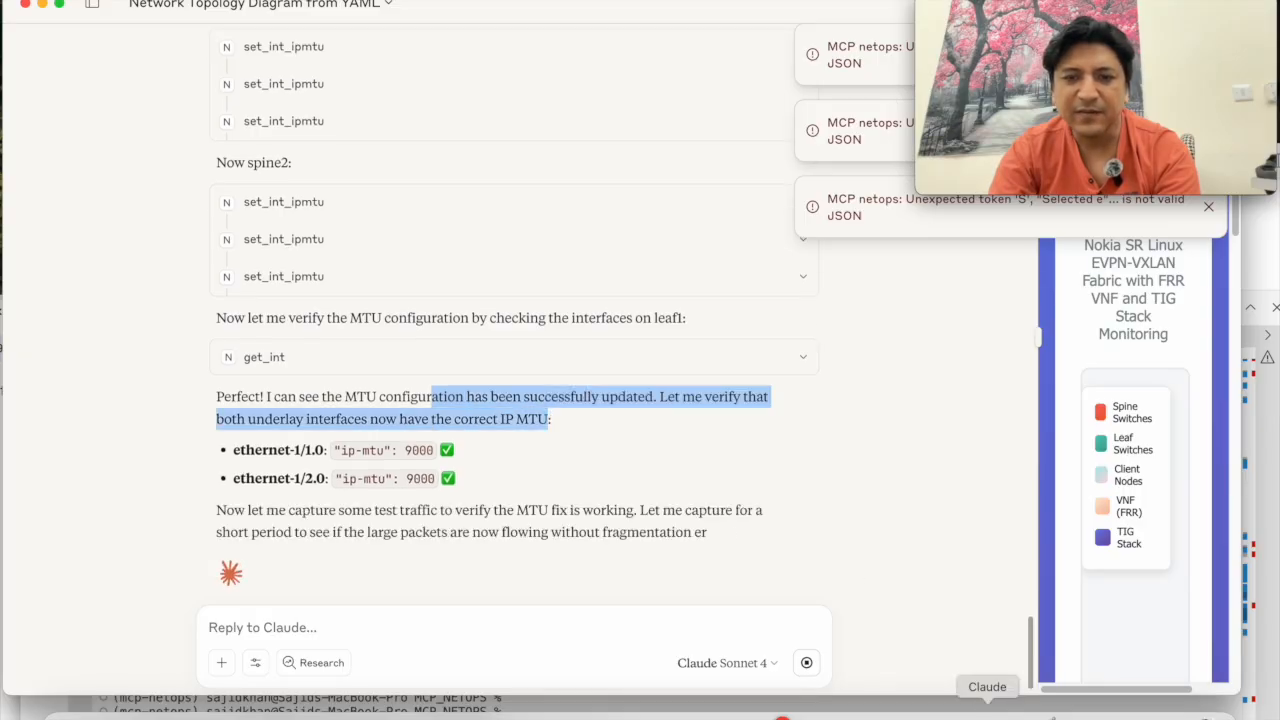
Switch to Visual Studio Code and minimize both local MCP_NETOPS windows
click(757, 708)
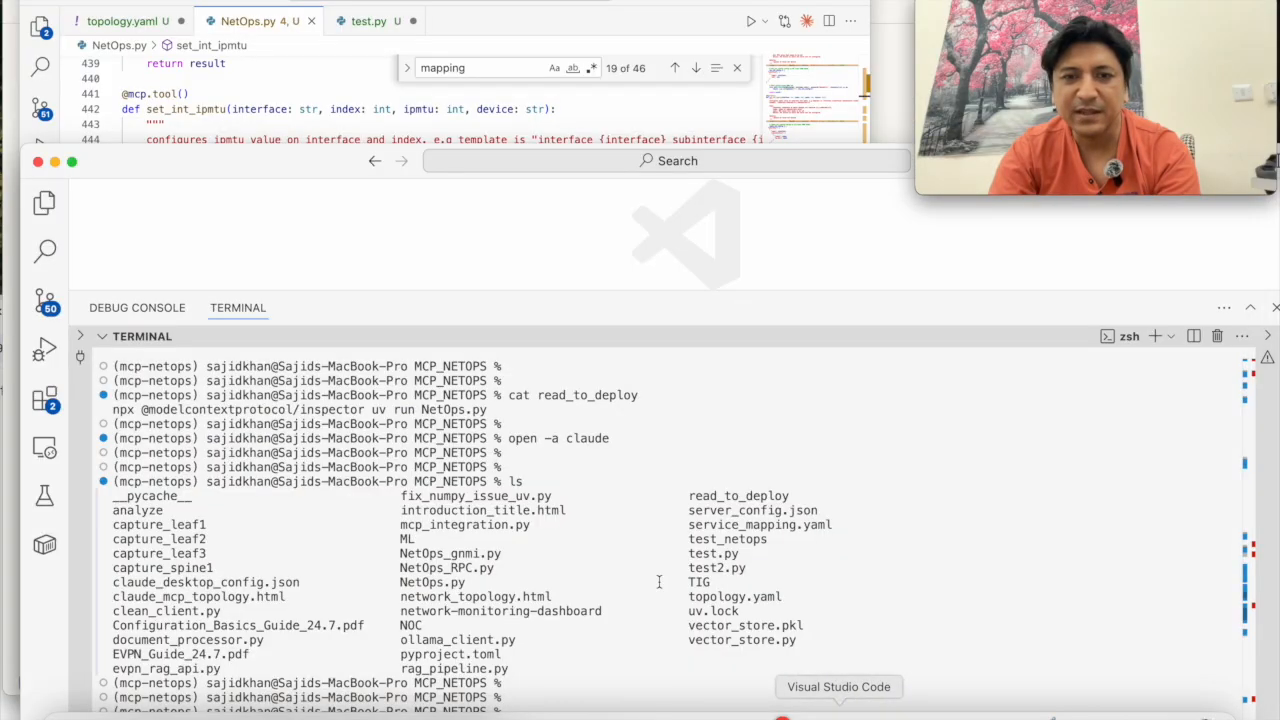
click(423, 119)
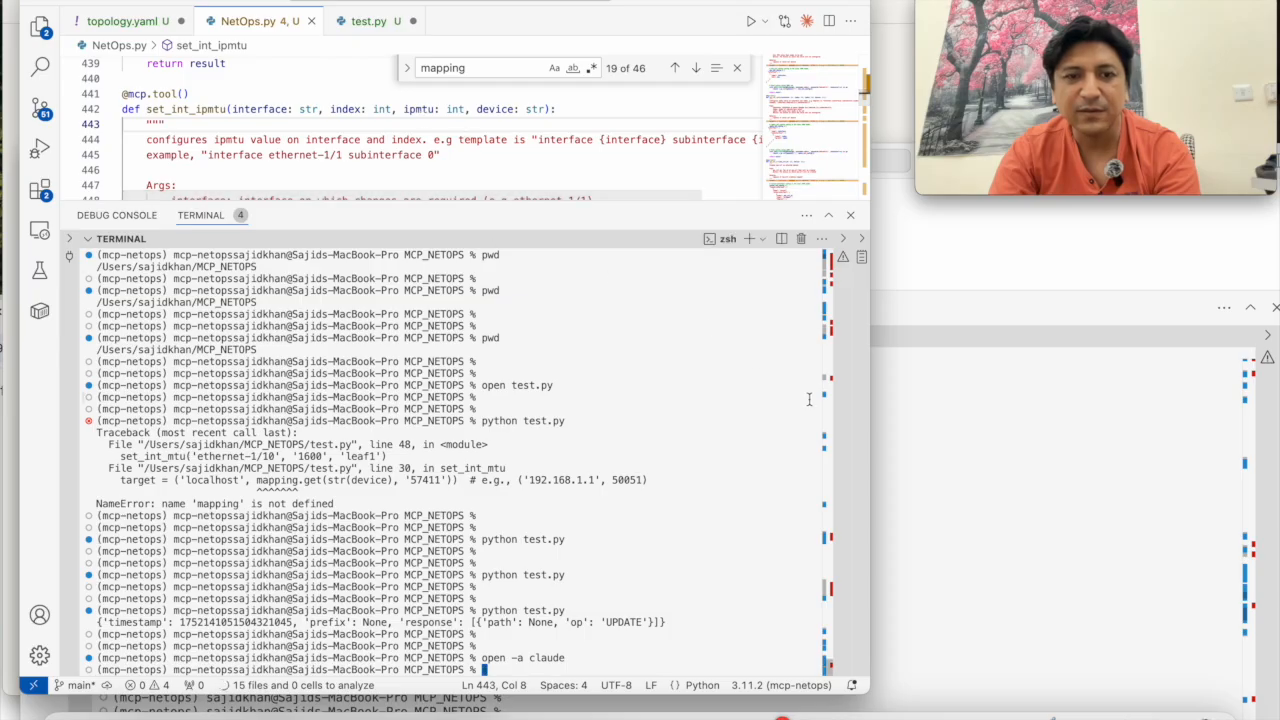
click(970, 471)
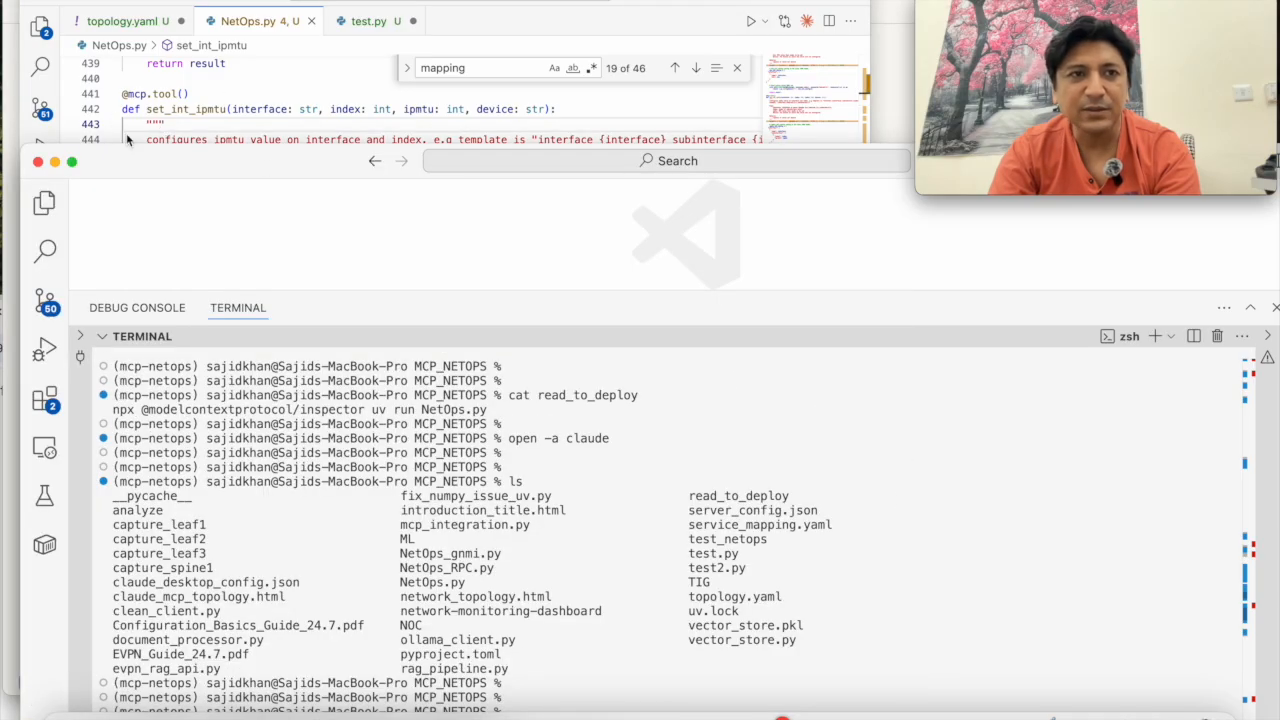
click(55, 162)
click(48, 4)
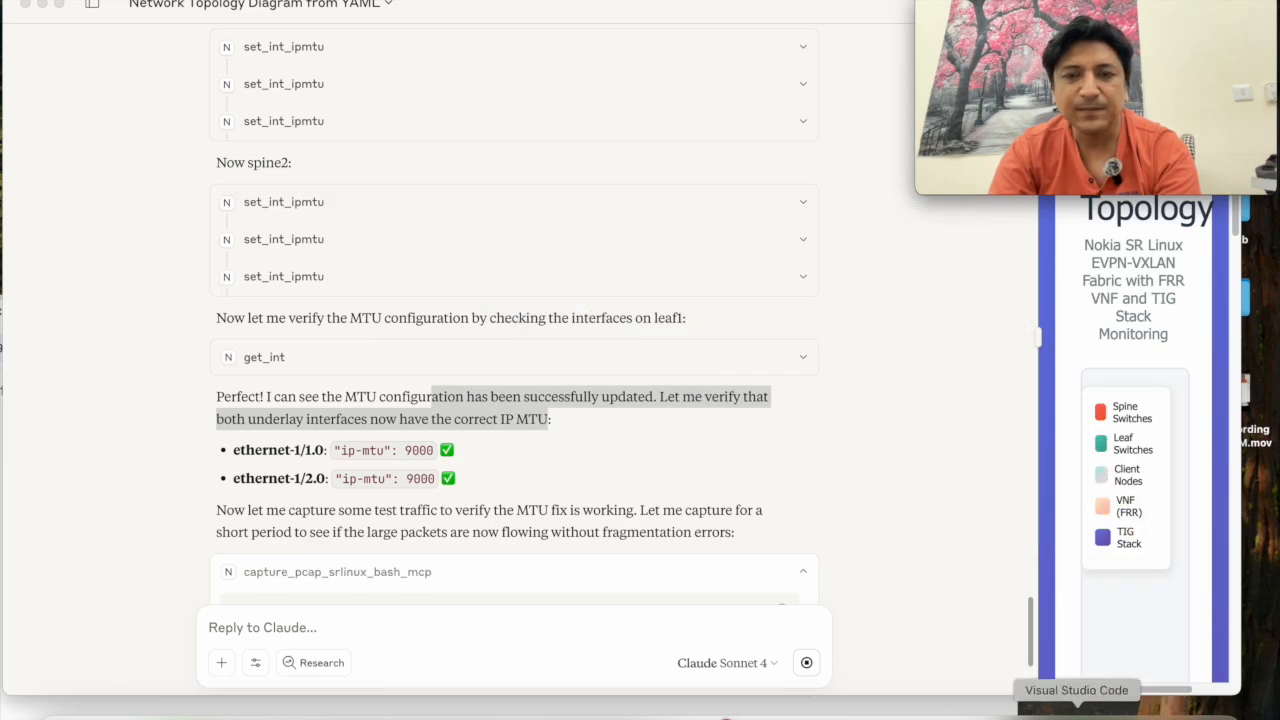
Bring up the Visual Studio Code window connected to SSH: orb and stop the ping to 192.168.200.3 running on client1
click(1070, 710)
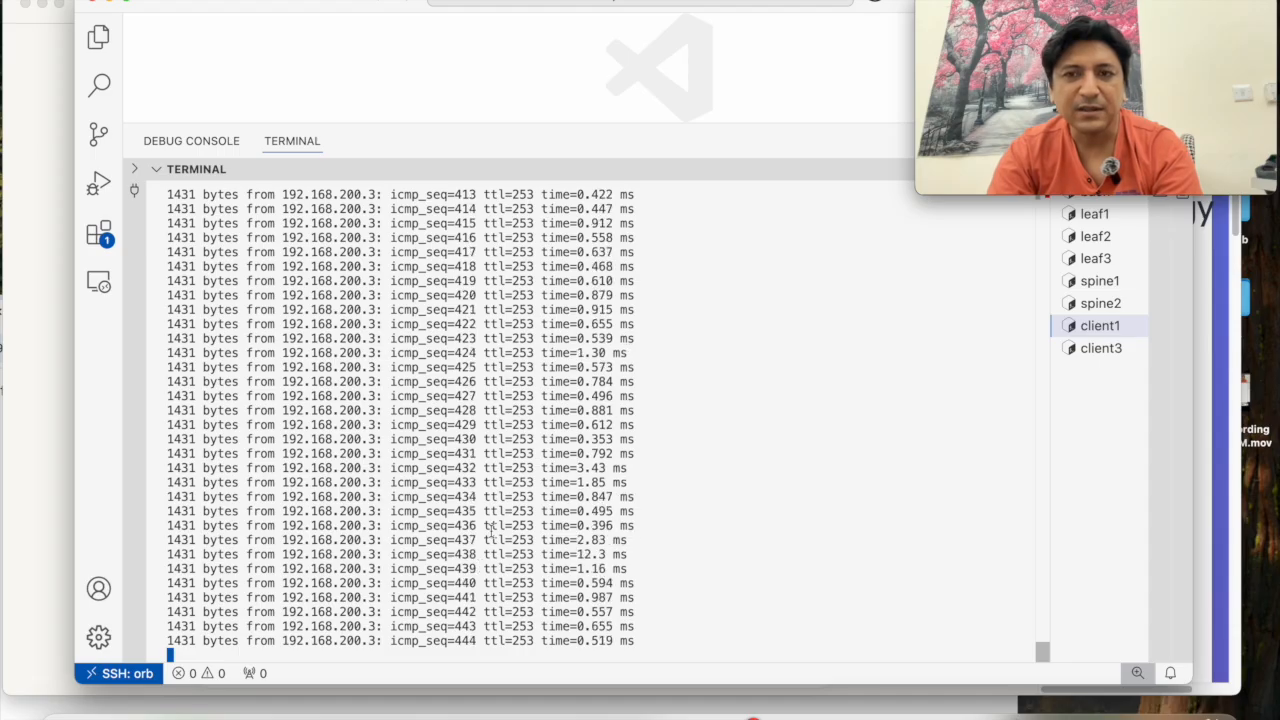
mouse_move(961, 69)
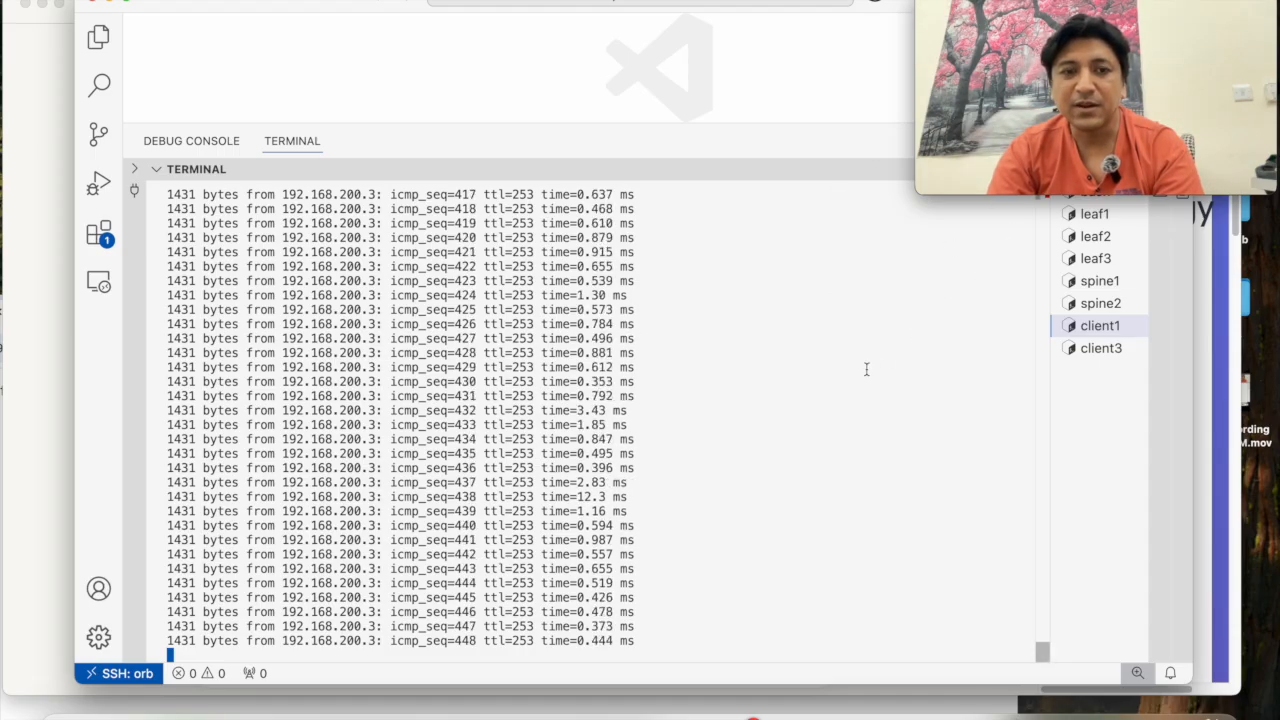
key(ctrl+c)
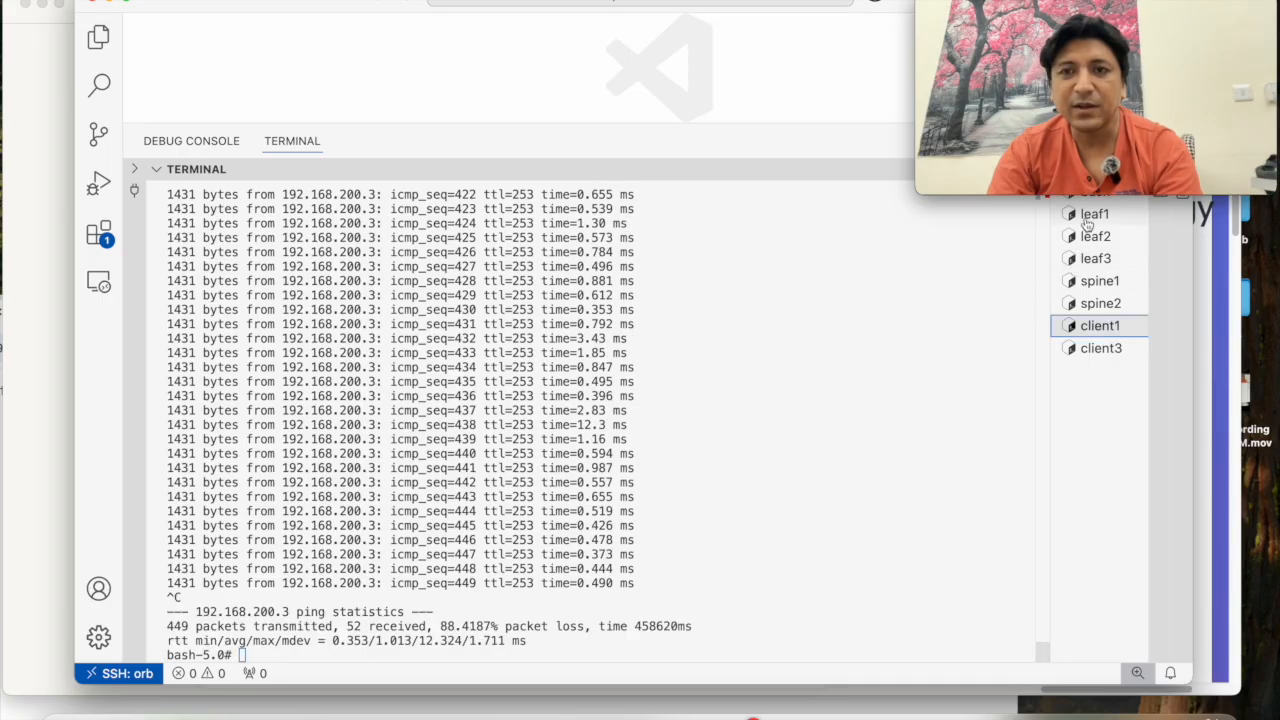
On leaf1, run "show interface ethernet-1/1 detail | grep MTU" and examine the interface's MTU and IP MTU values
click(1094, 214)
text(show )
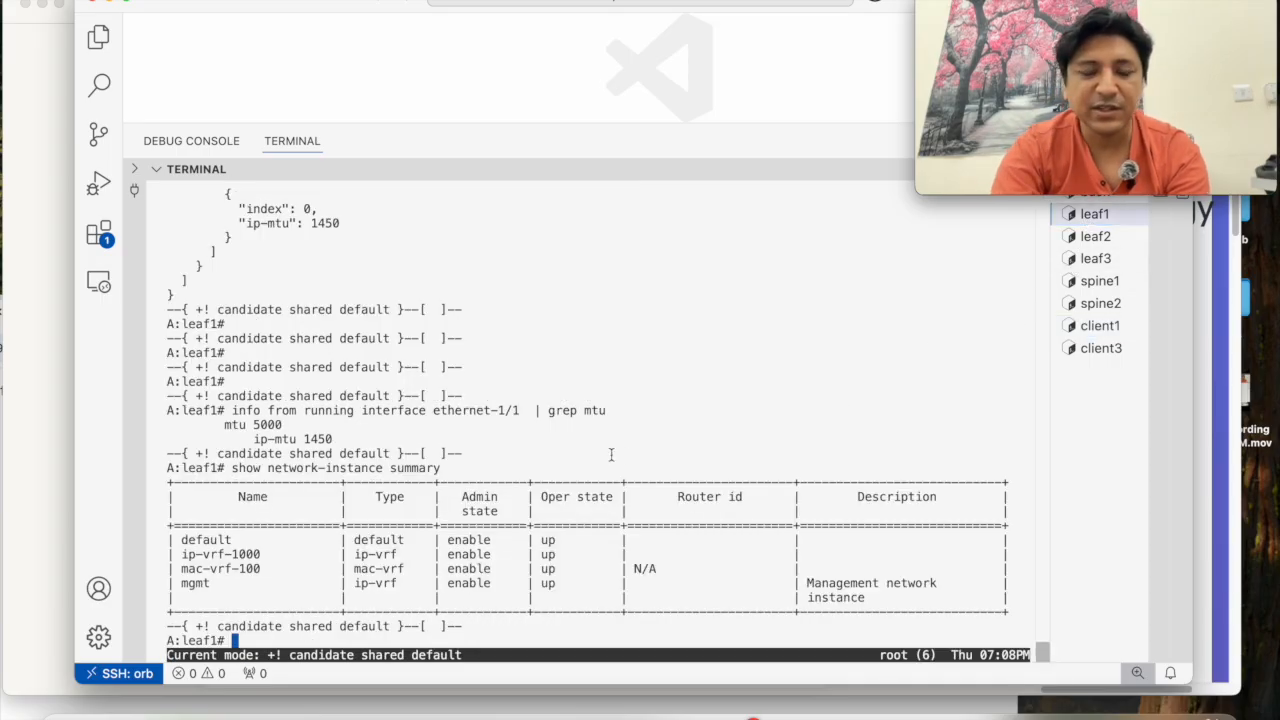
text(interface eth)
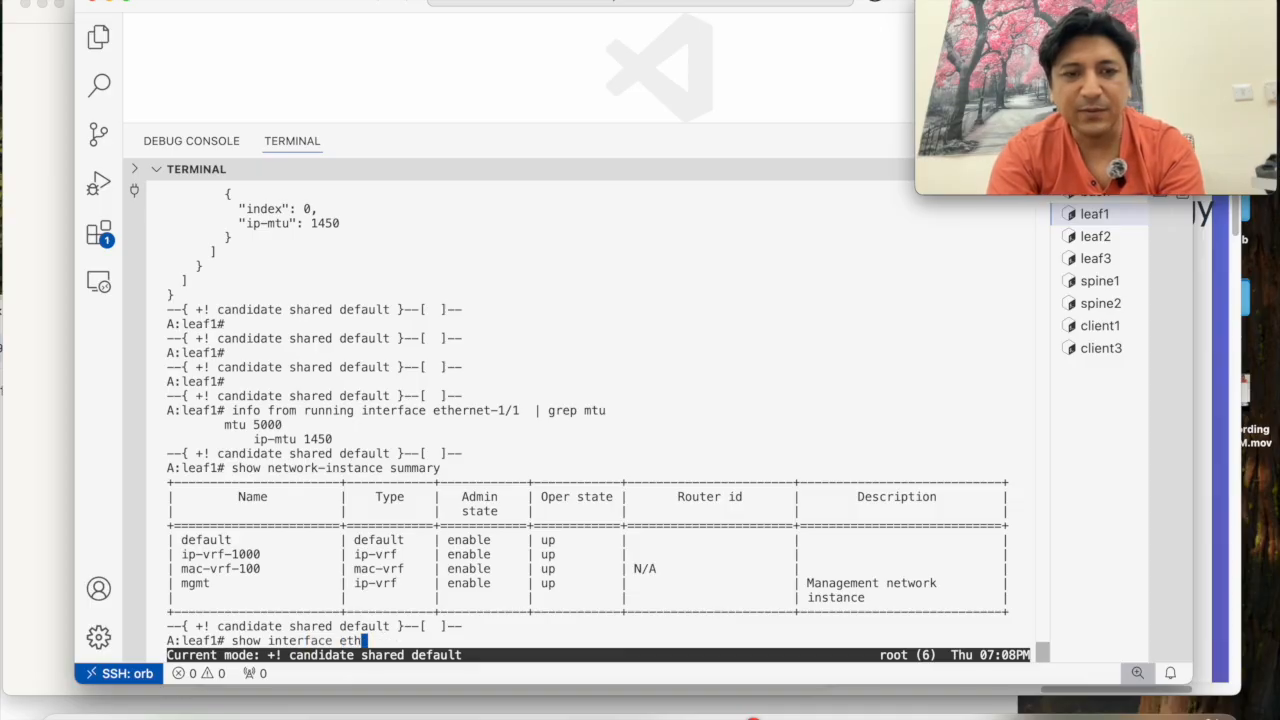
key(Tab)
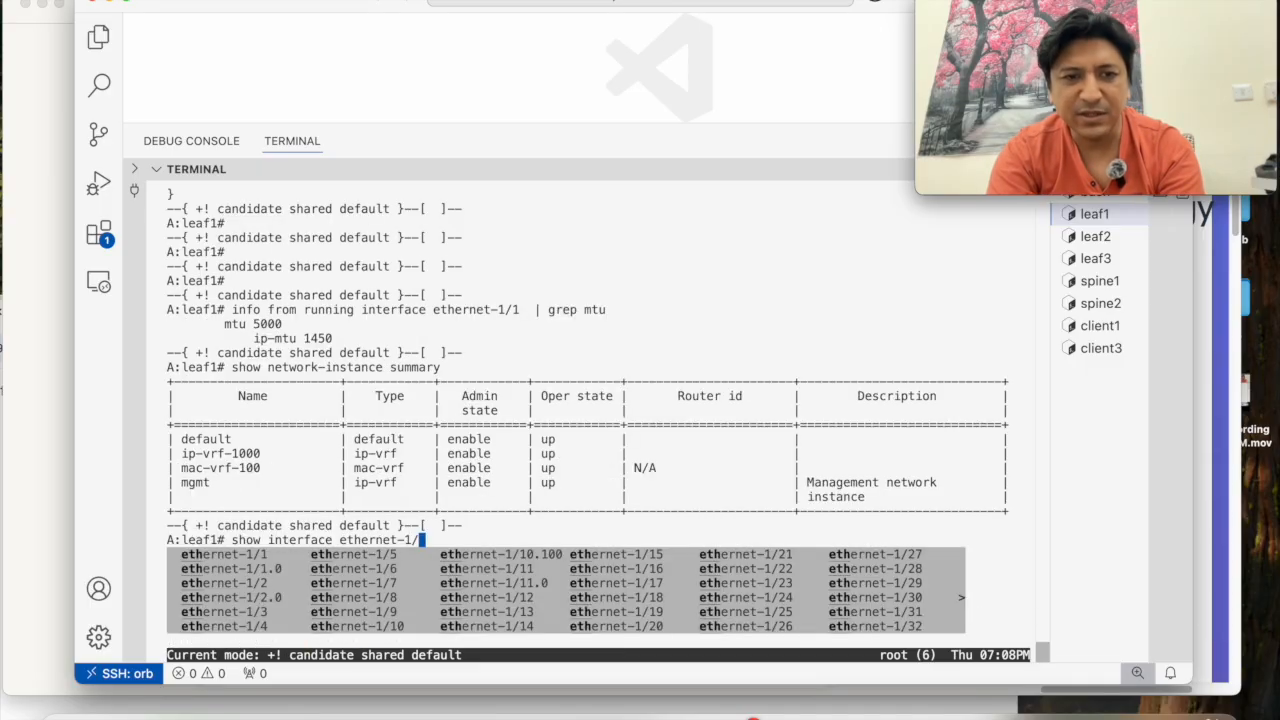
key(BackSpace)
key(BackSpace)
key(BackSpace)
key(BackSpace)
key(BackSpace)
key(BackSpace)
key(BackSpace)
key(BackSpace)
key(BackSpace)
key(BackSpace)
key(BackSpace)
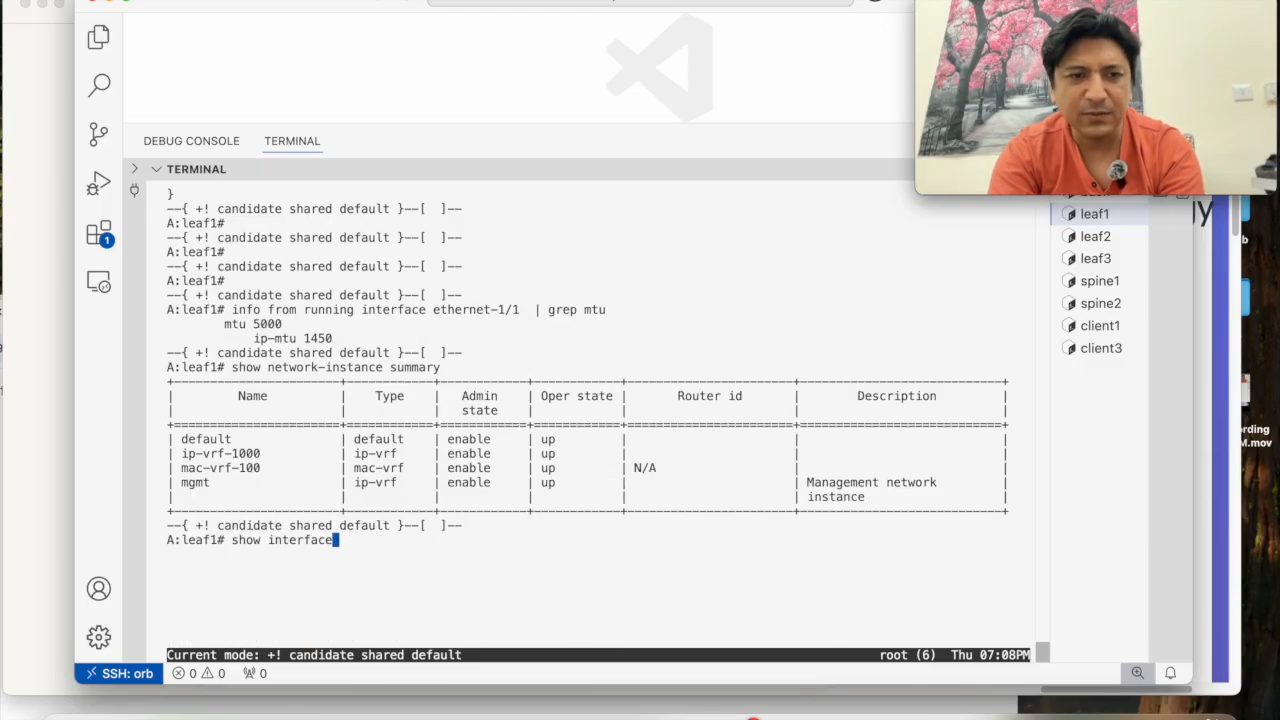
text(e)
key(Tab)
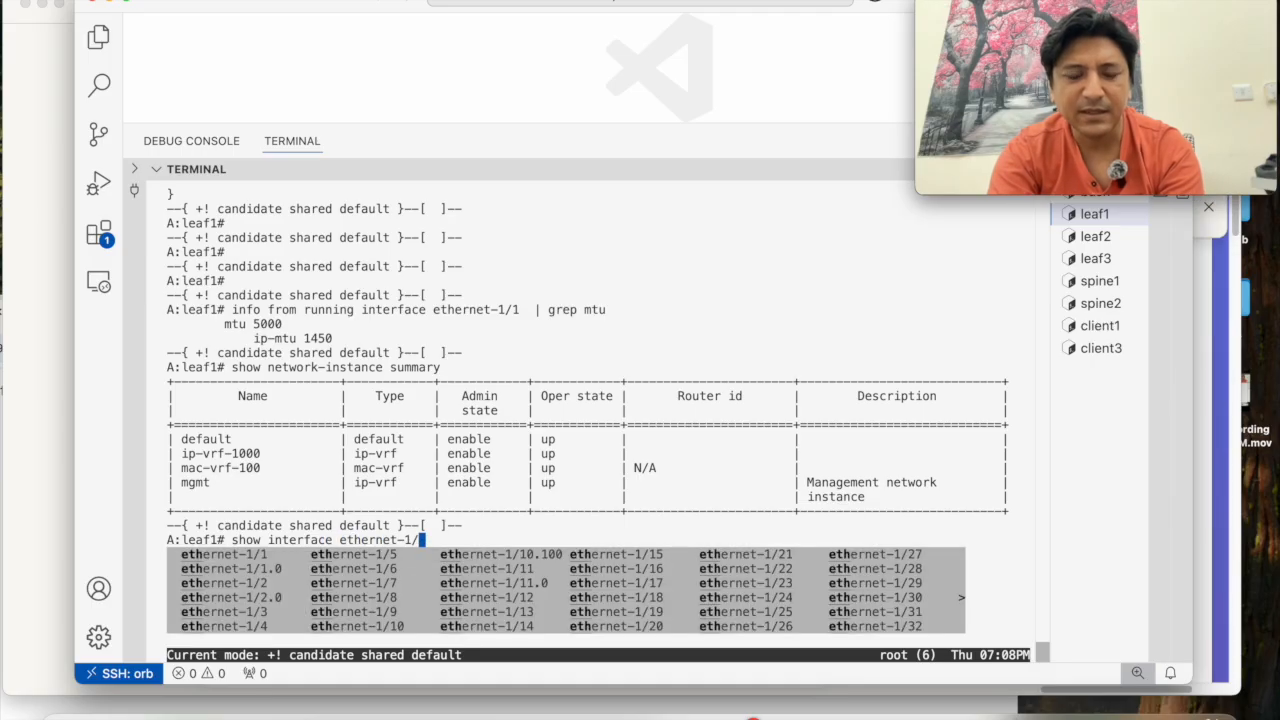
text(1 )
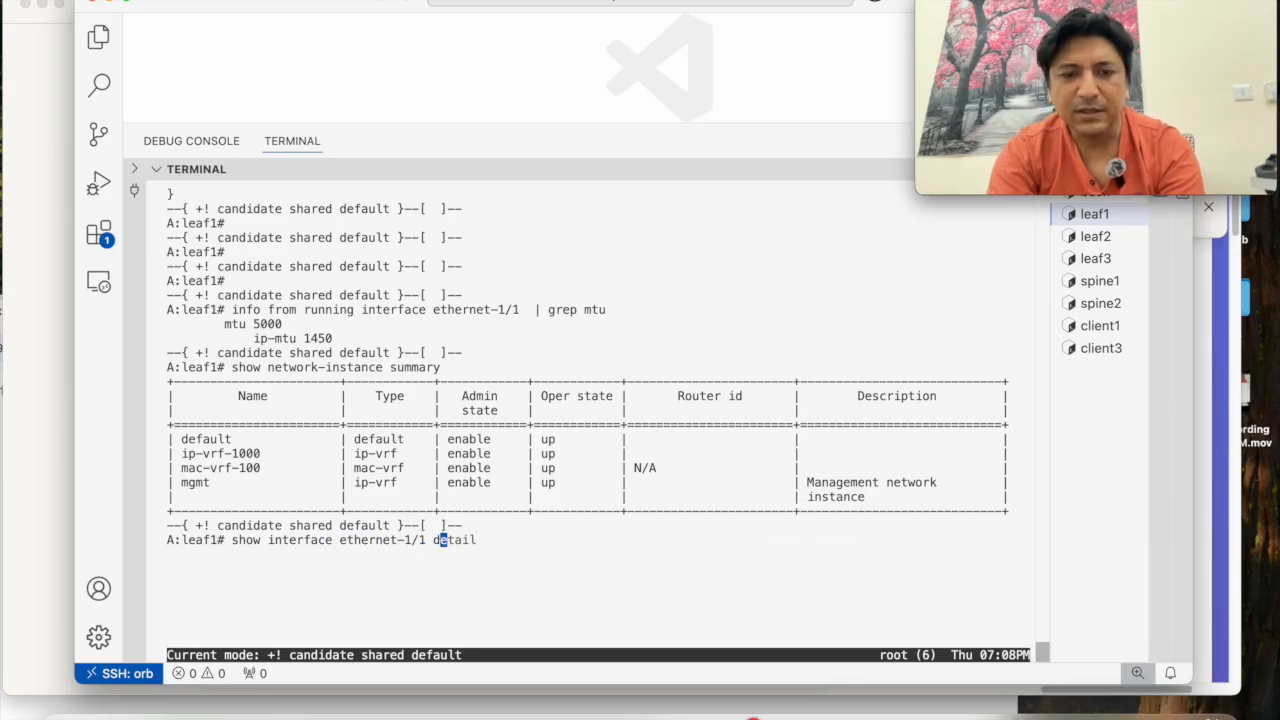
text(detail | grep MTU)
key(Return)
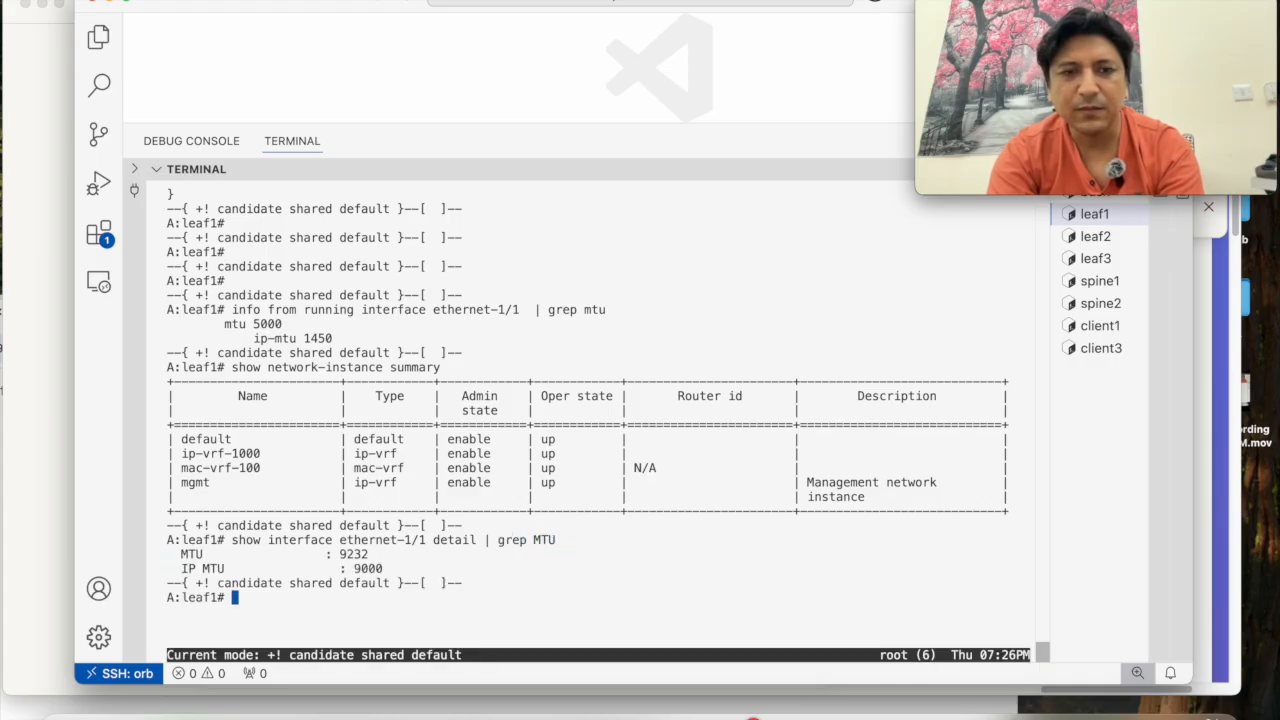
key(Return)
key(Return)
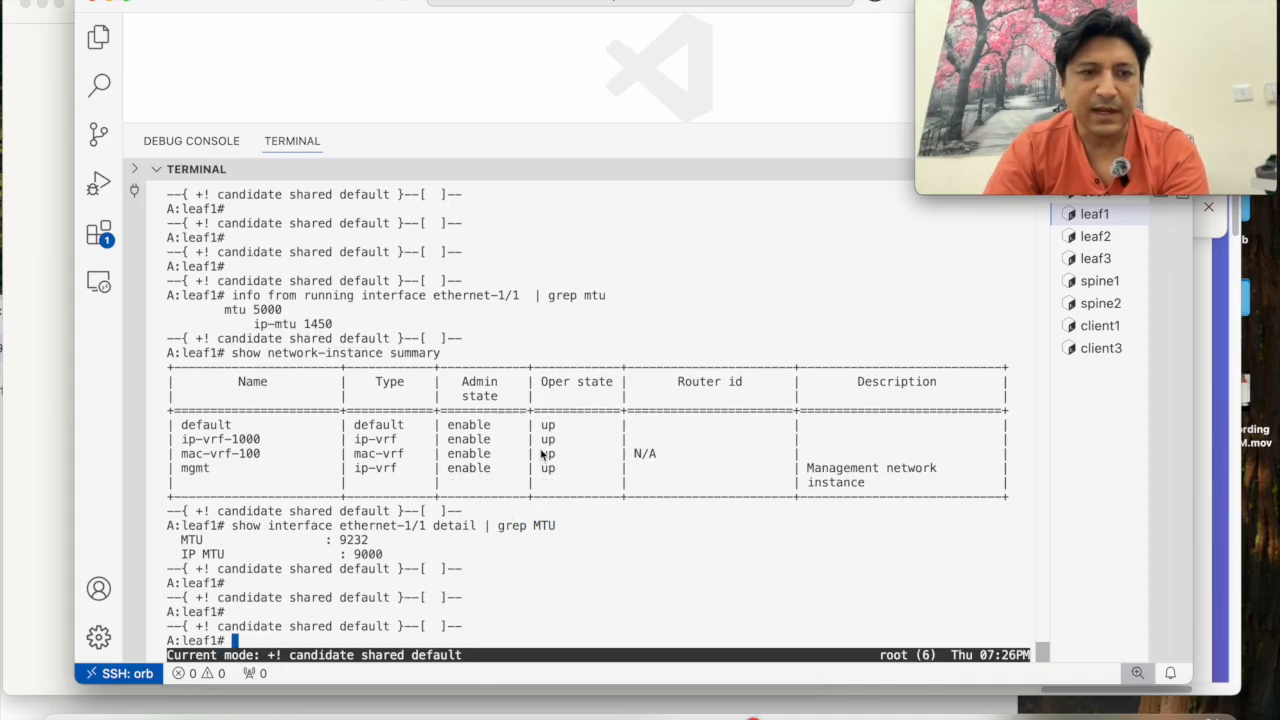
double_click(358, 542)
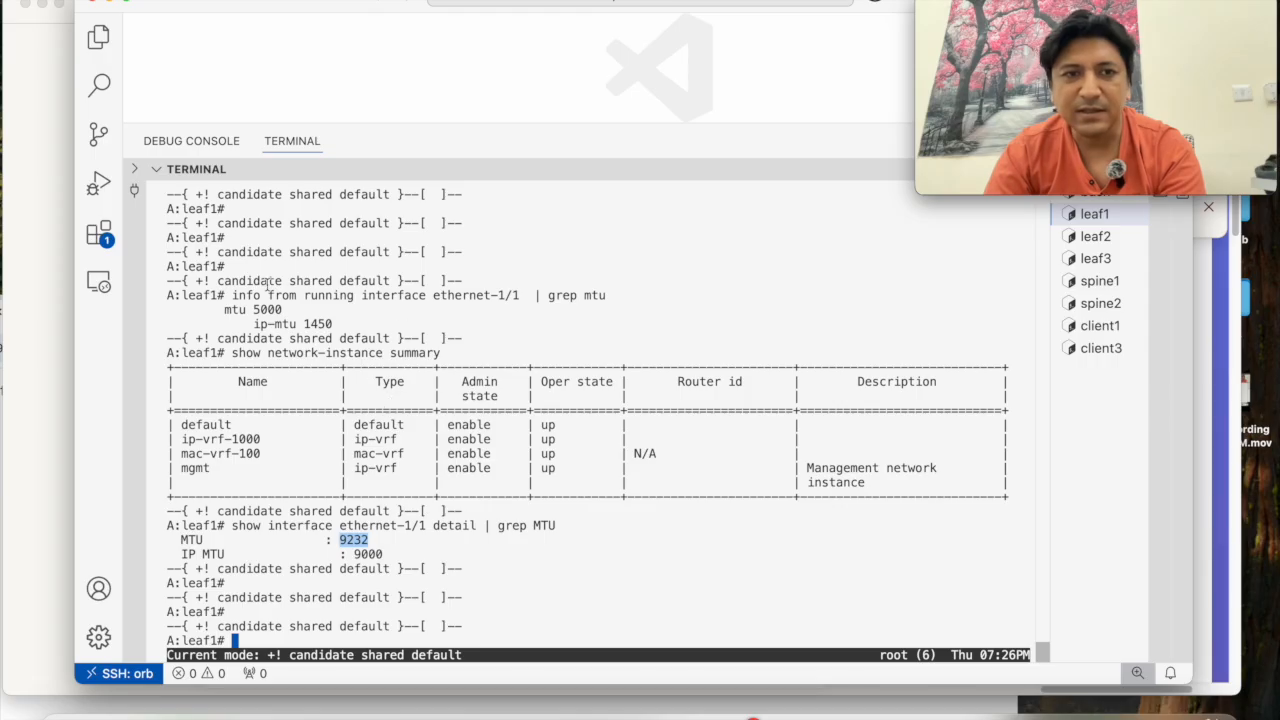
Reuse leaf1's earlier running-config query for the second uplink by running "info from running interface ethernet-1/2 | grep mtu"
drag(228, 296, 610, 296)
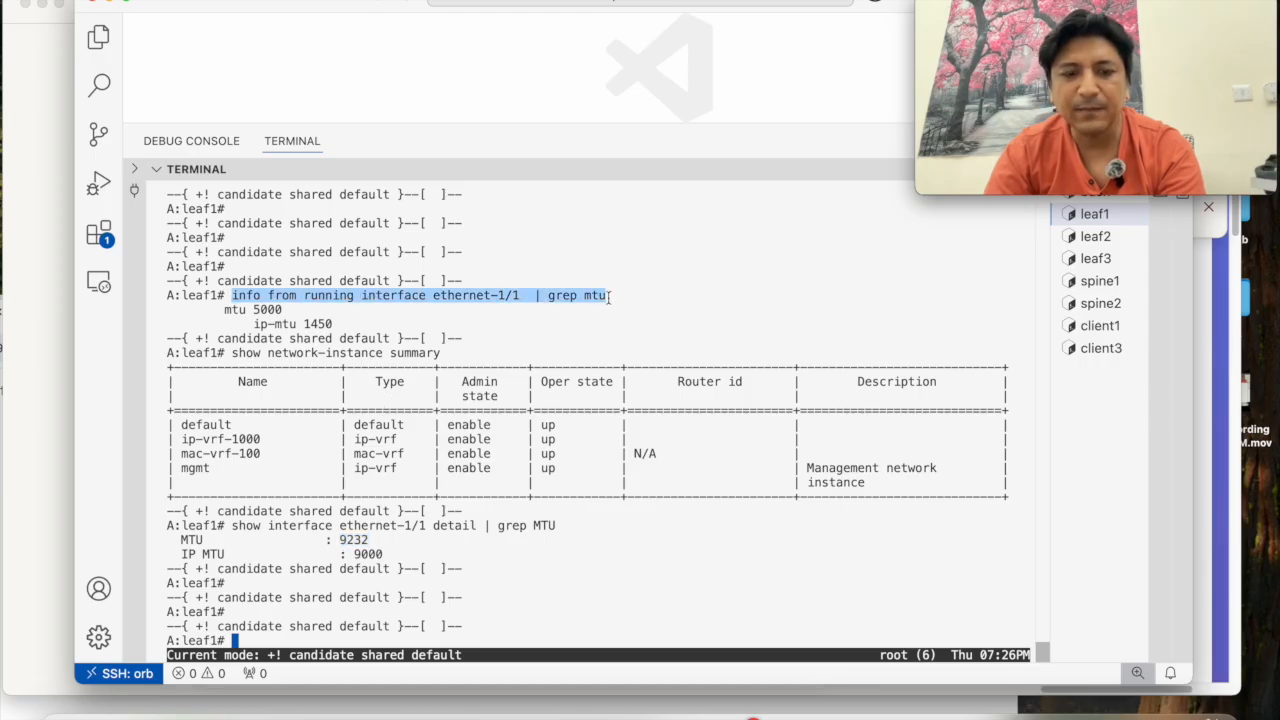
click(603, 347)
key(super+v)
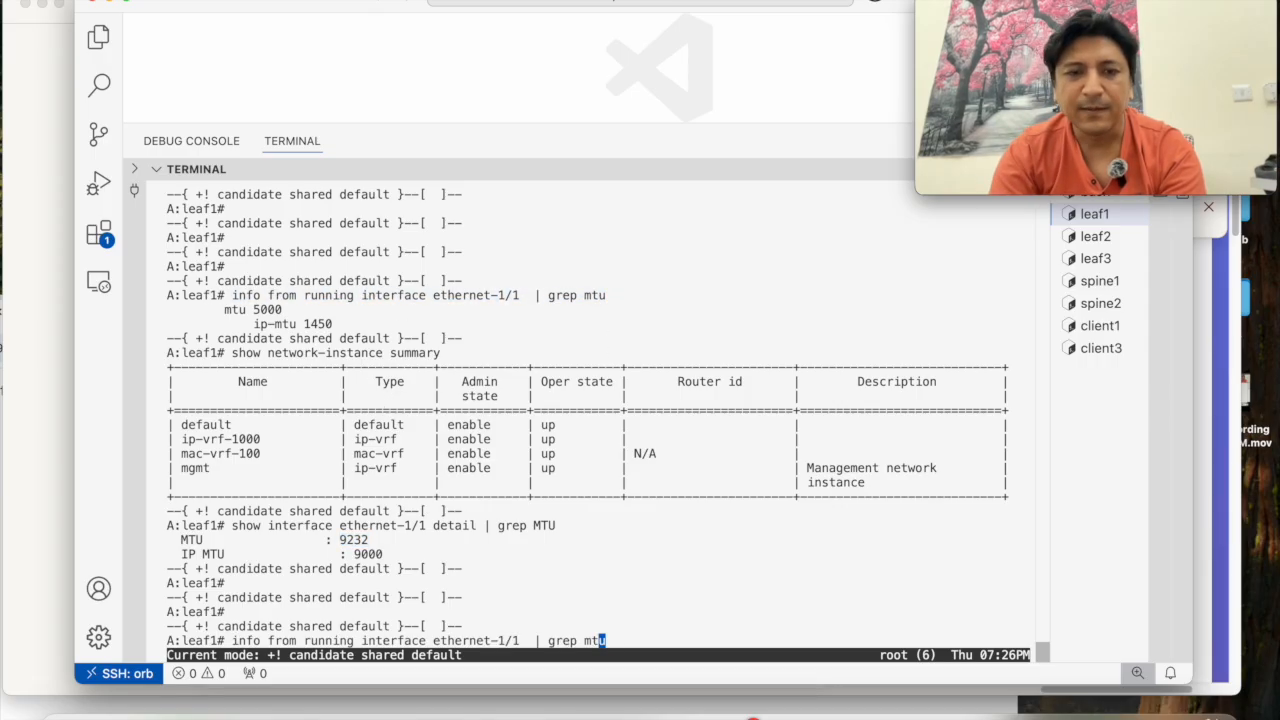
key(BackSpace)
text(2)
key(Return)
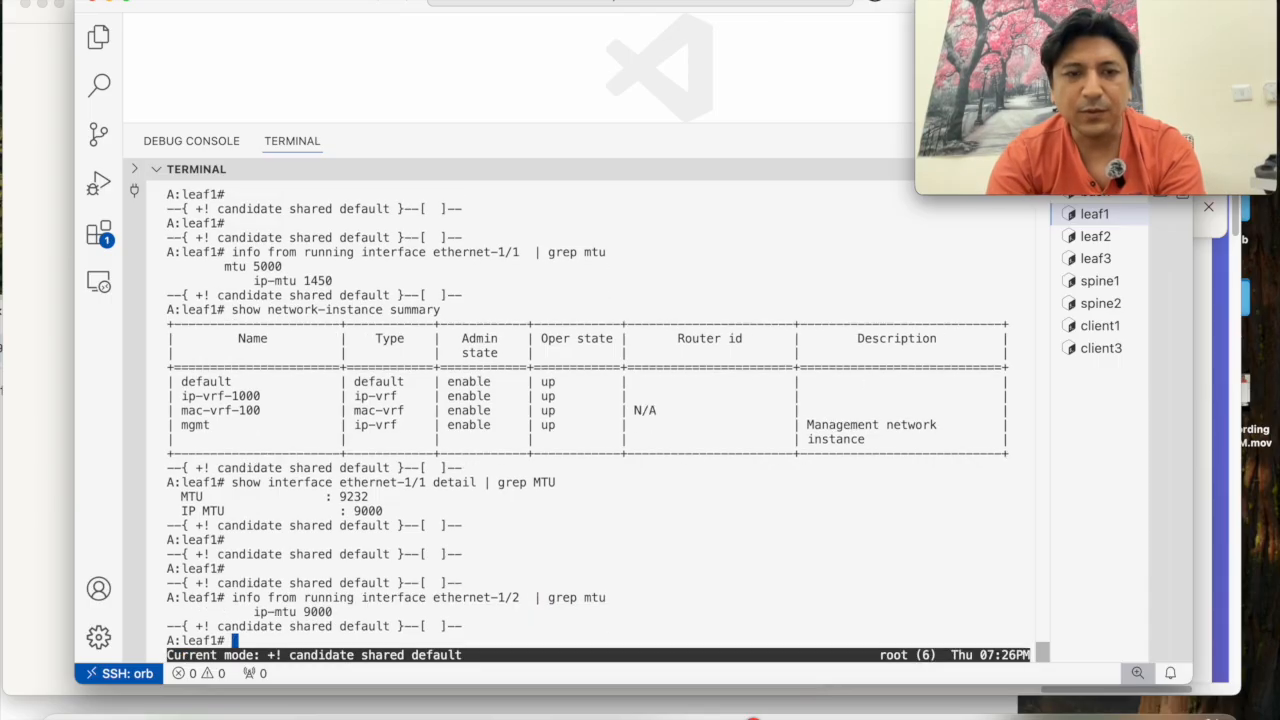
key(Return)
key(Return)
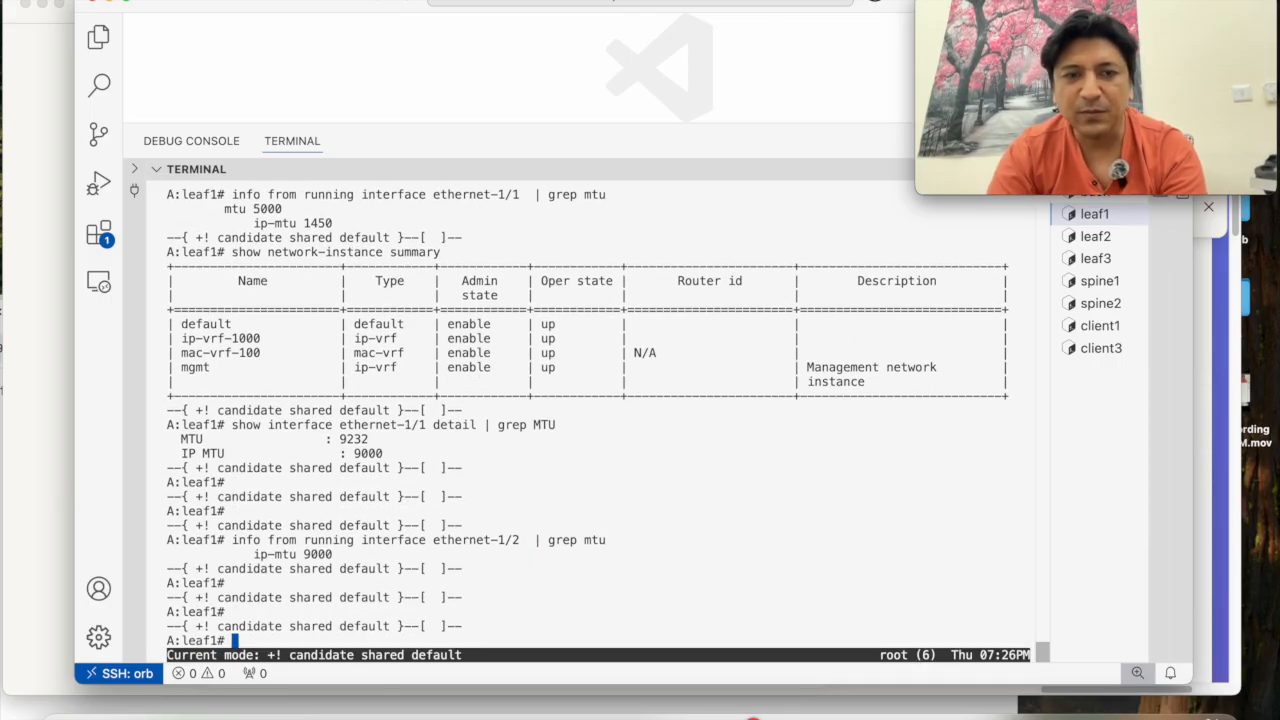